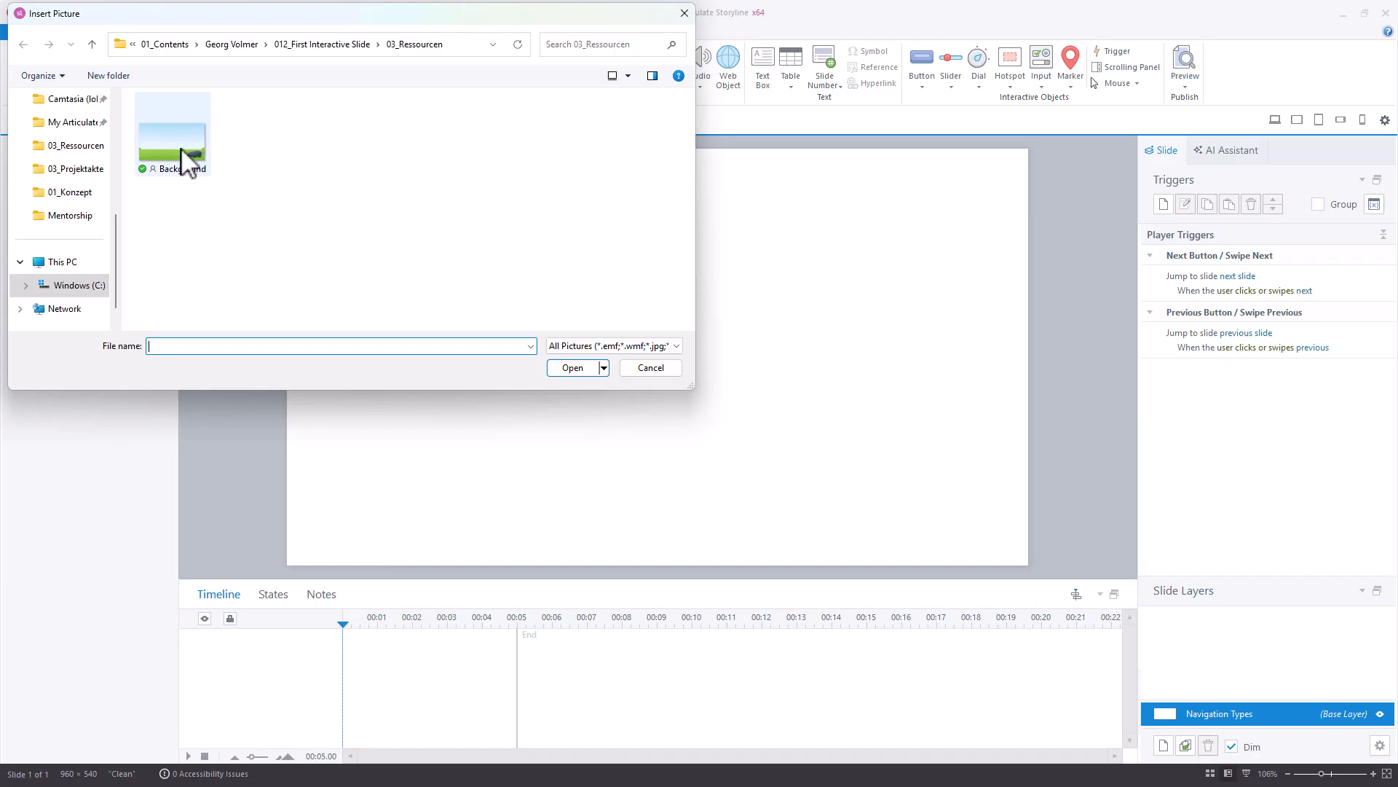
- Insert the Background picture from the 03_Ressourcen folder onto the blank slide
left_click(184, 149)
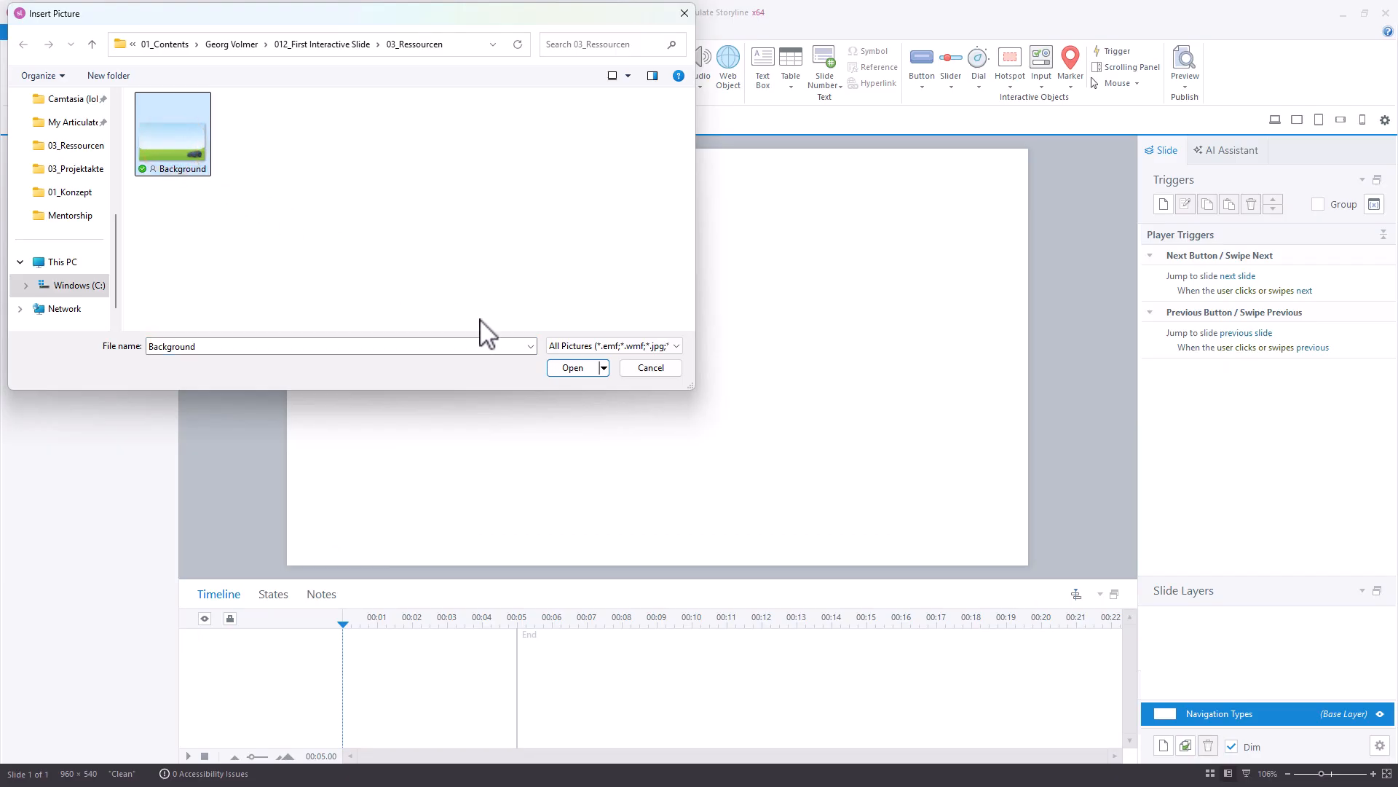
left_click(569, 369)
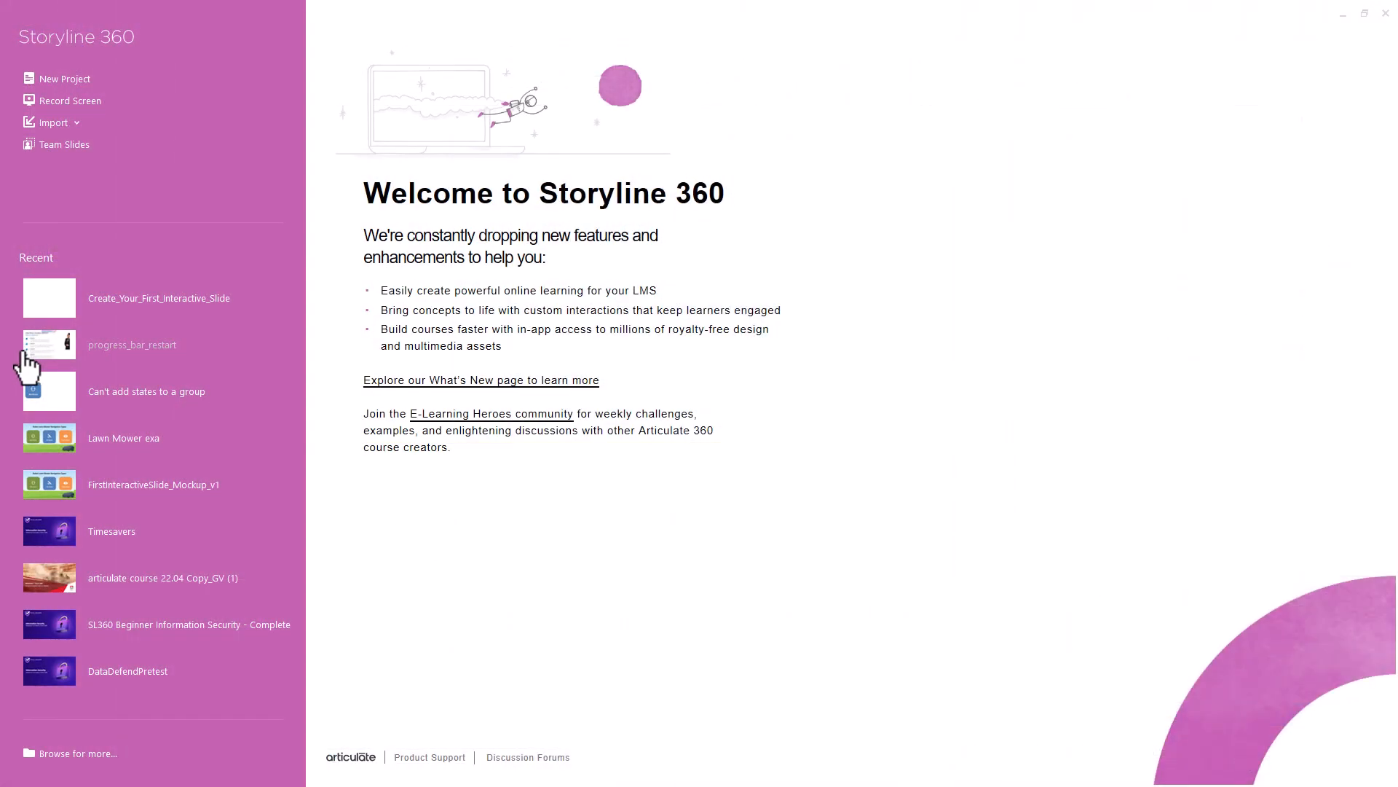
- Create a new project and rename its scene from the story overview as "Introduction"
left_click(73, 78)
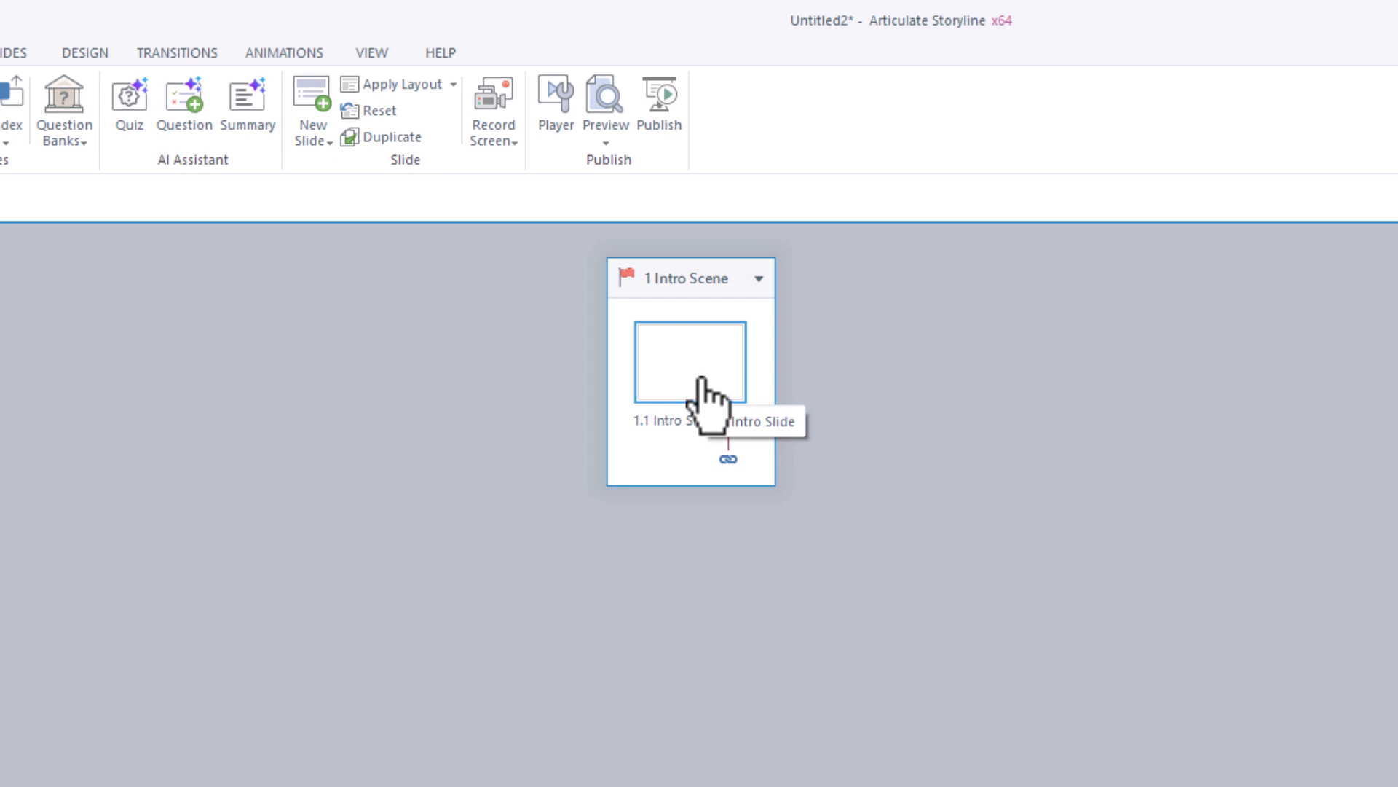
left_click(683, 277)
left_click(683, 277)
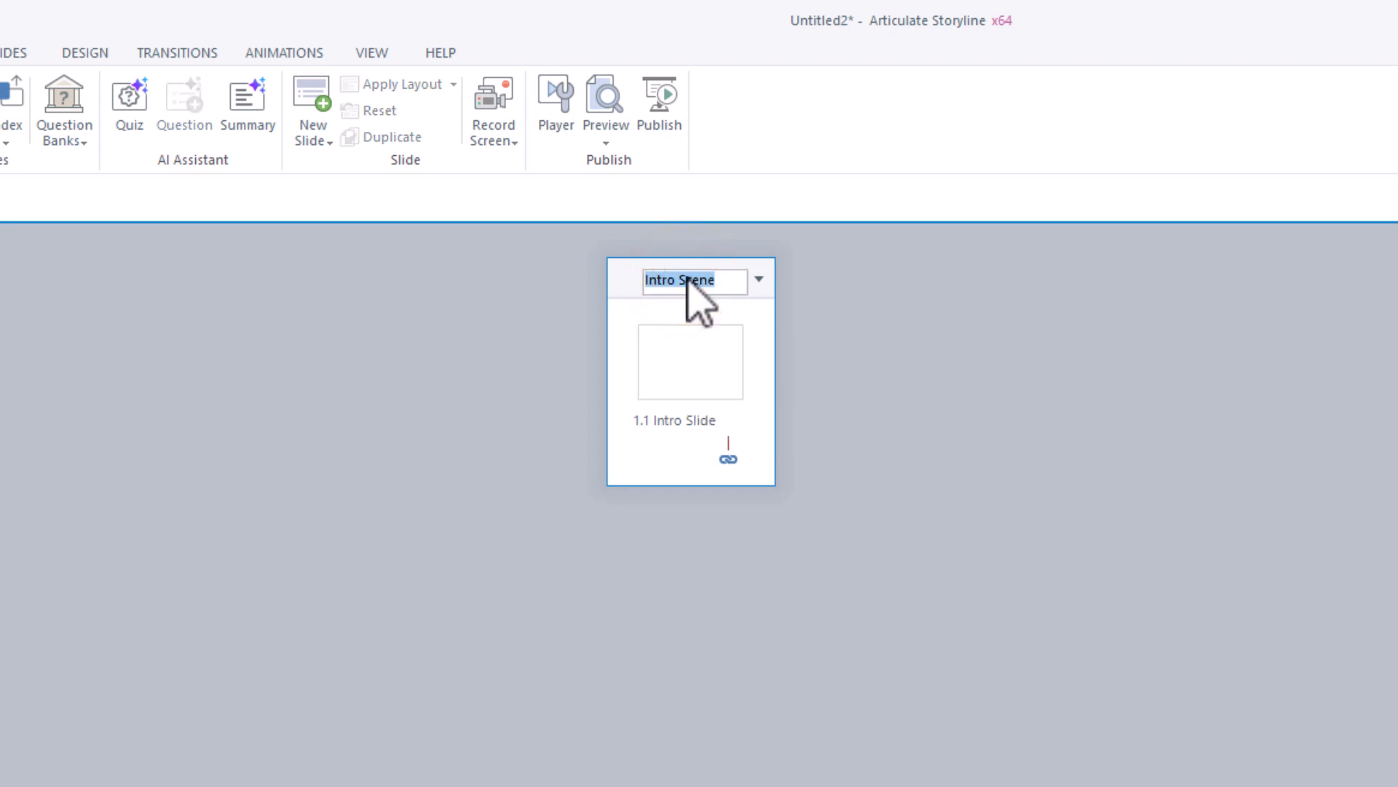
type("Introduc")
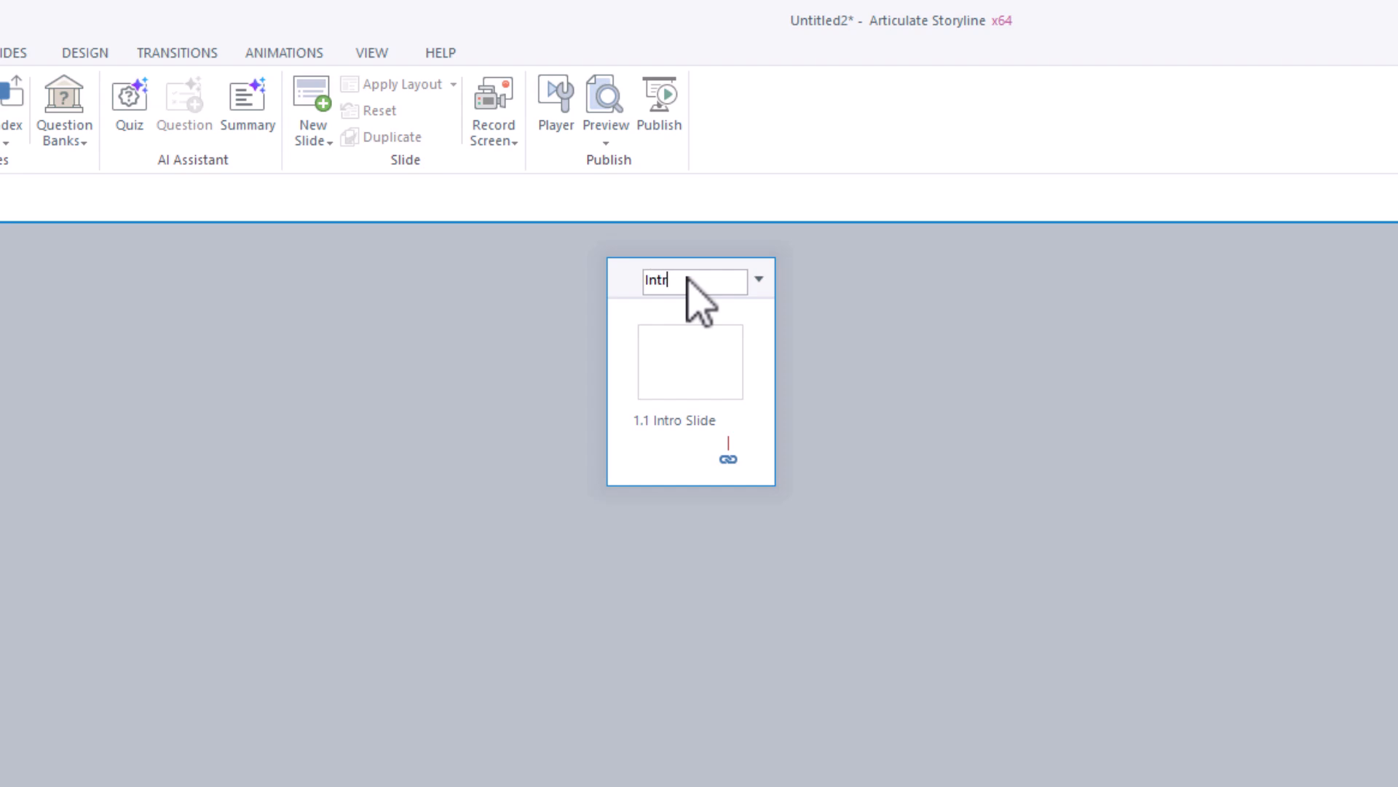
type("tion")
key("Return")
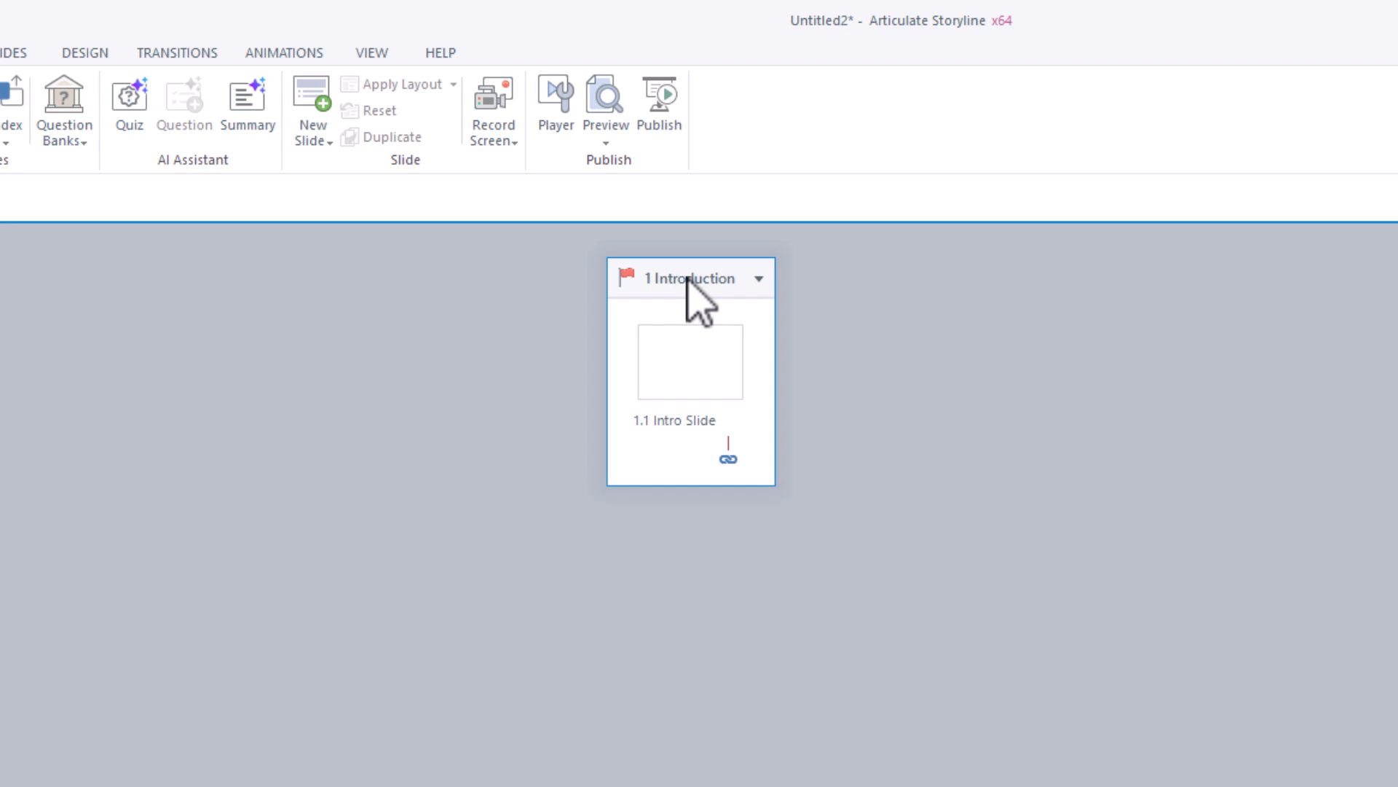
- Open the Intro Slide for editing and rename it "Navigation Types"
left_click(676, 370)
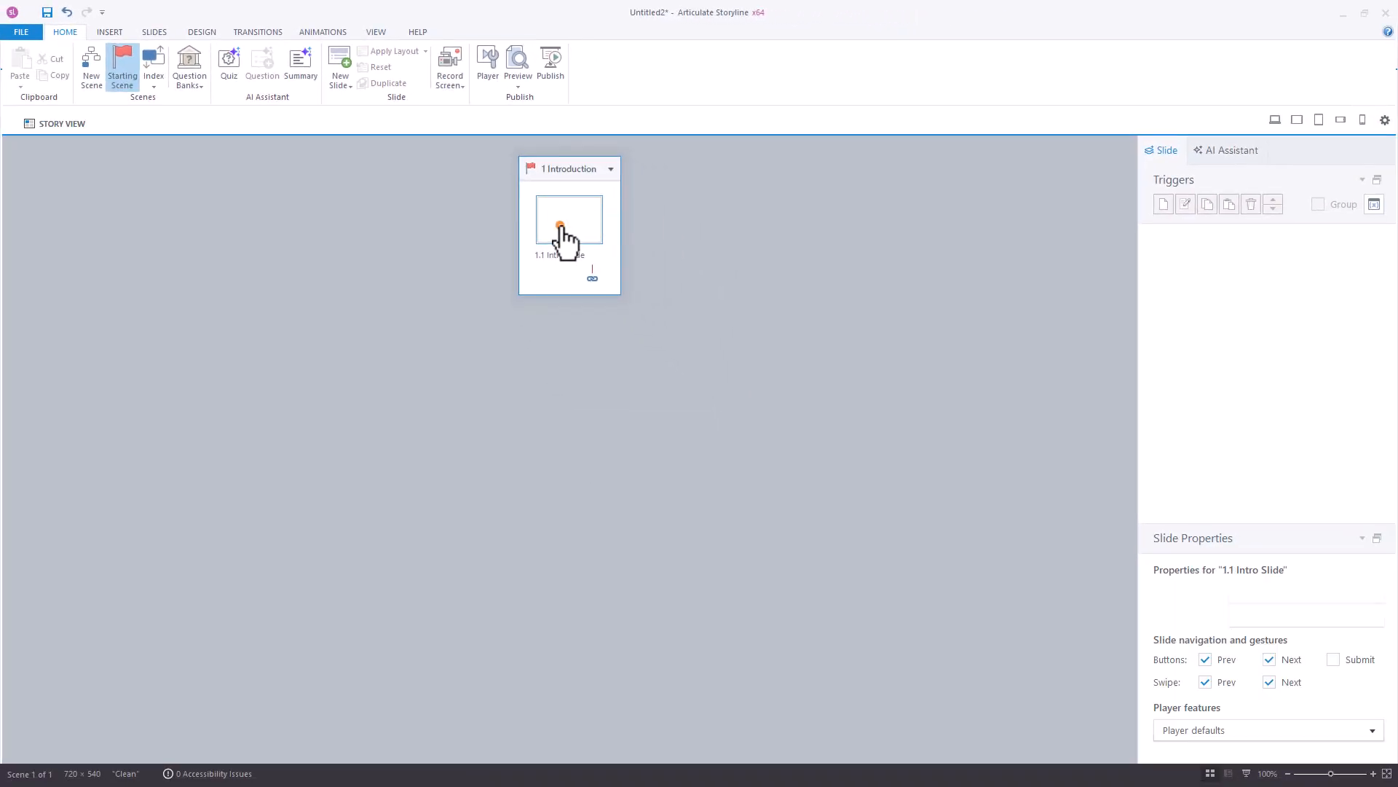
double_click(561, 226)
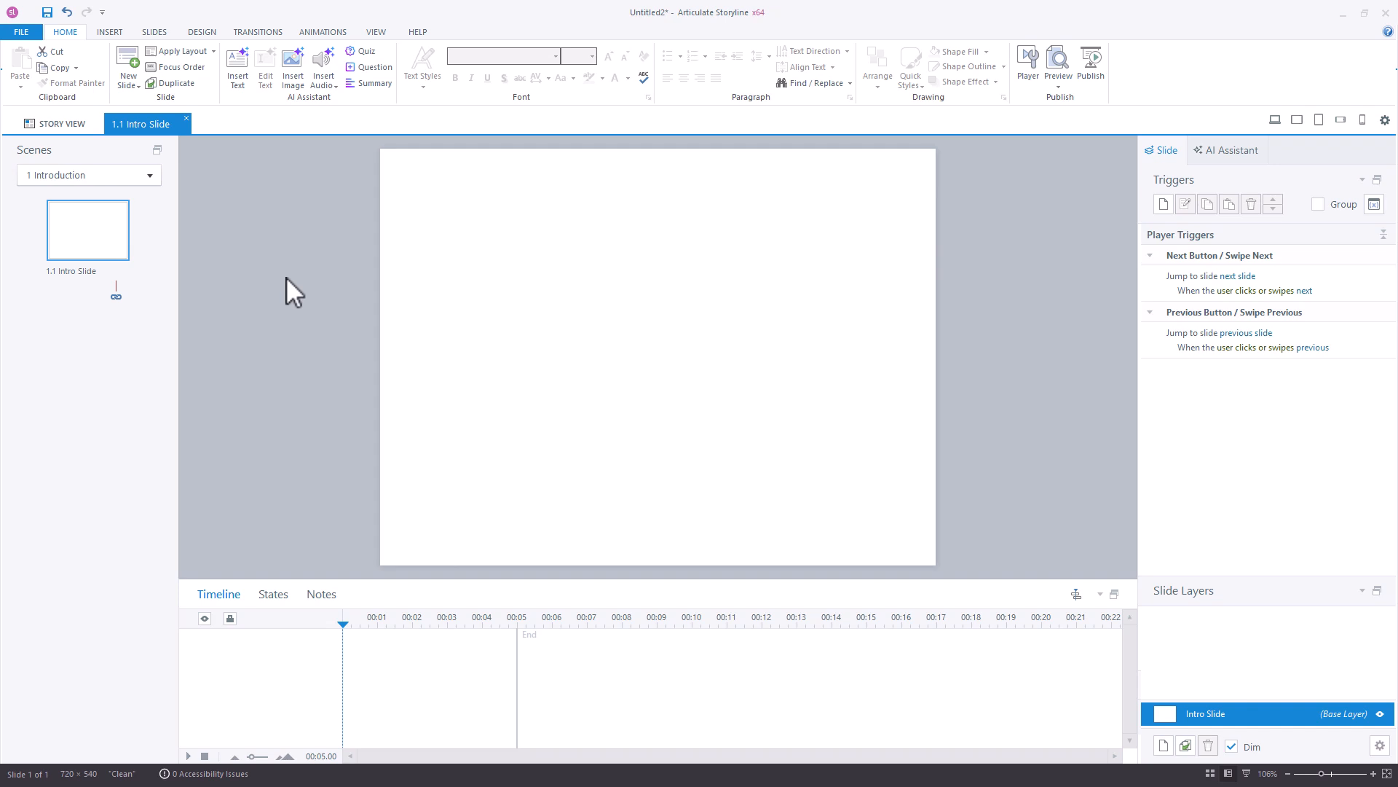
double_click(77, 274)
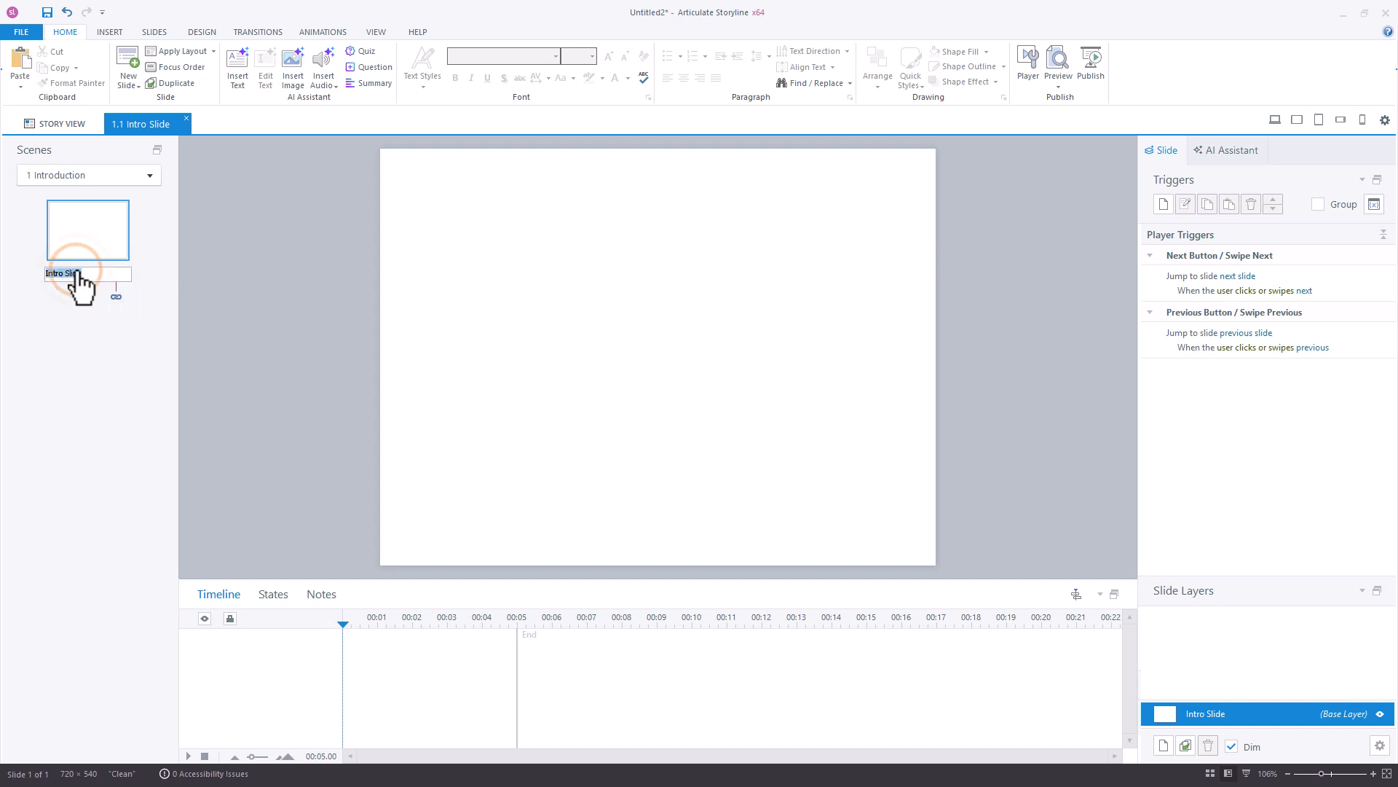
type("Navigation Types")
key("Return")
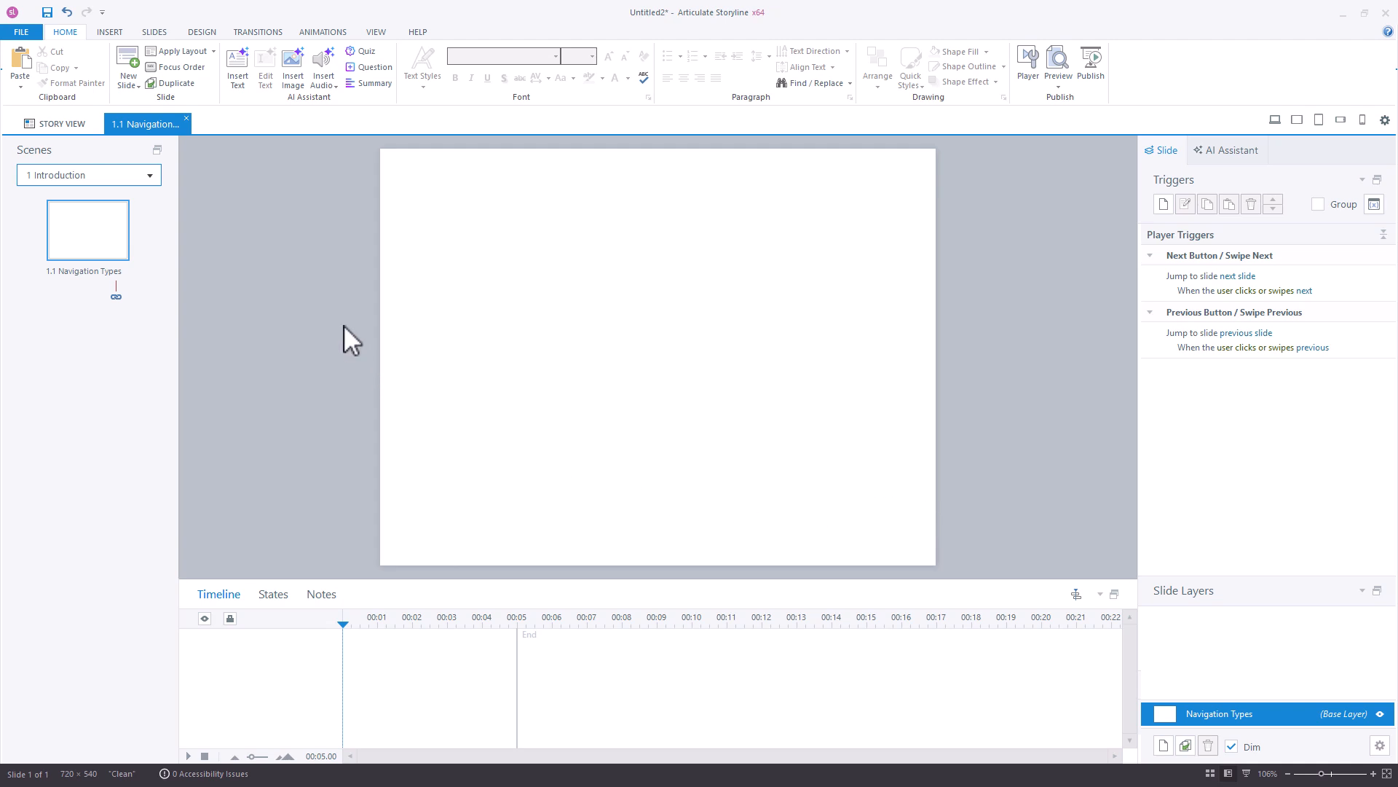
- Change the project's slide size to the 16:9 (960×540) preset
left_click(203, 32)
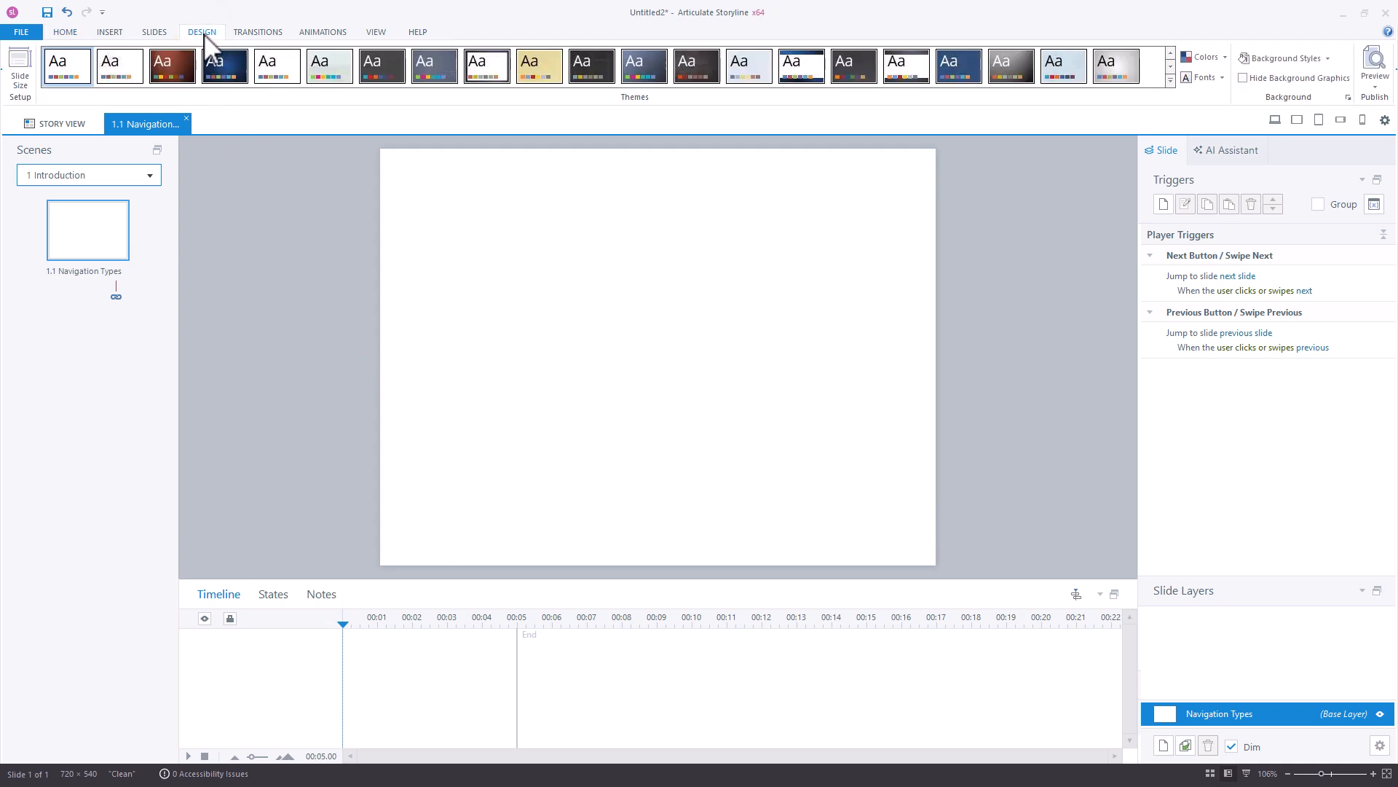
left_click(22, 72)
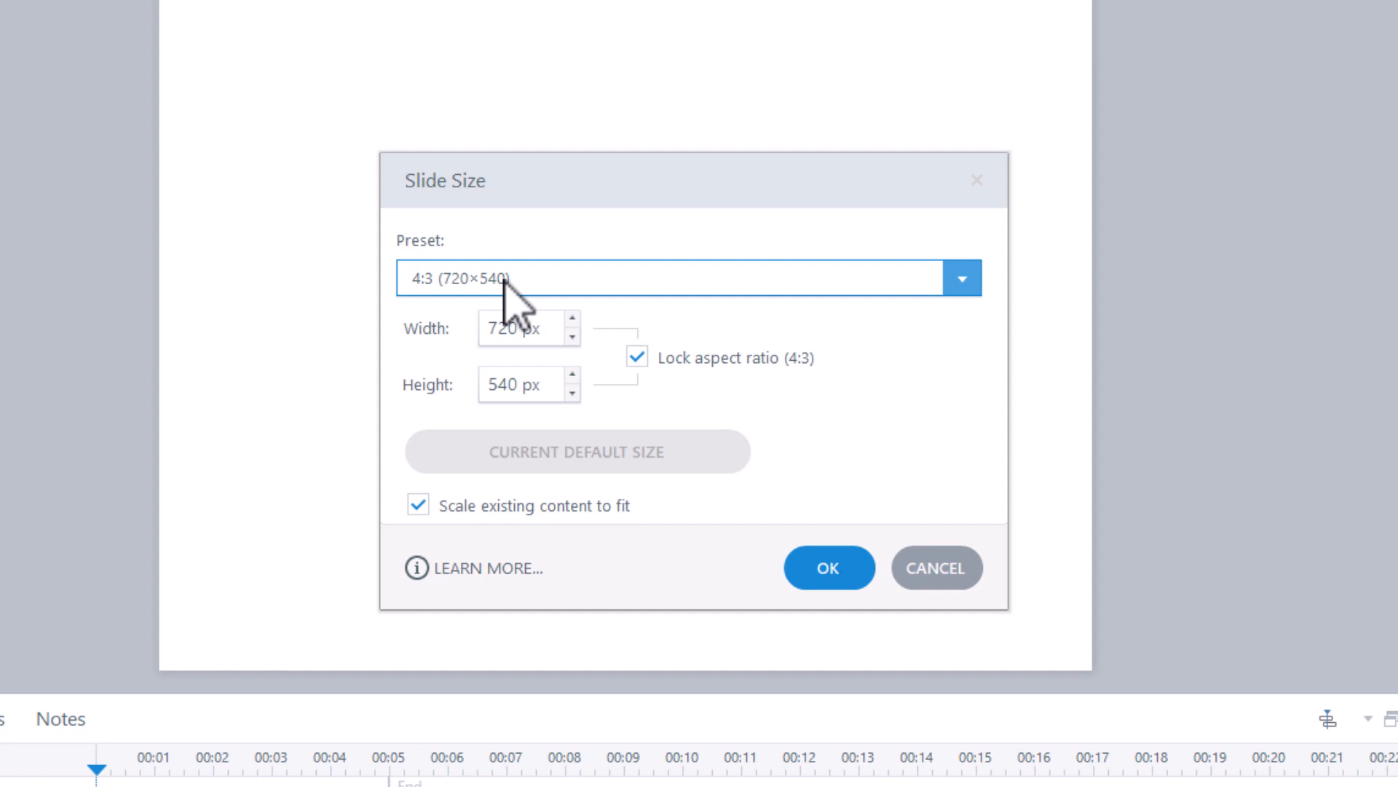
left_click(534, 278)
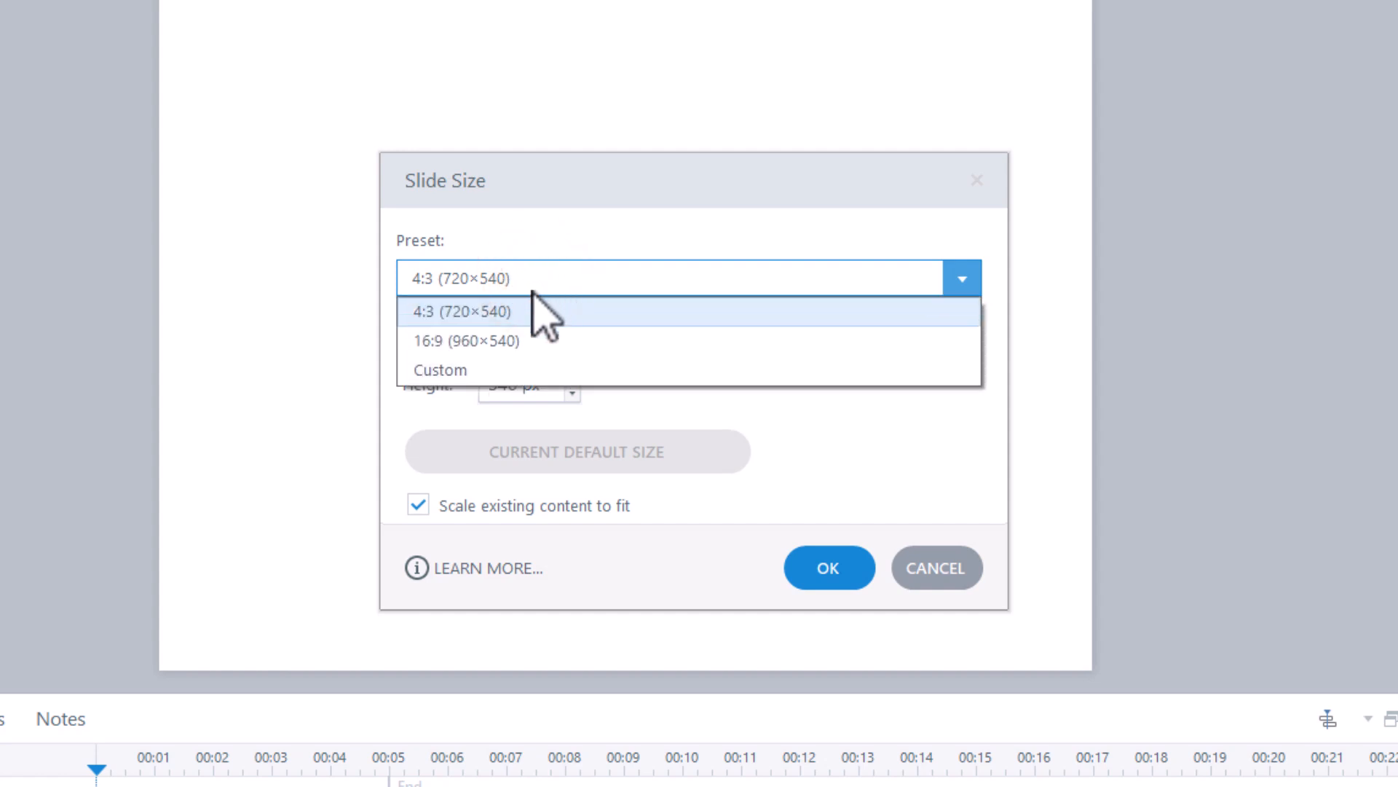
left_click(527, 343)
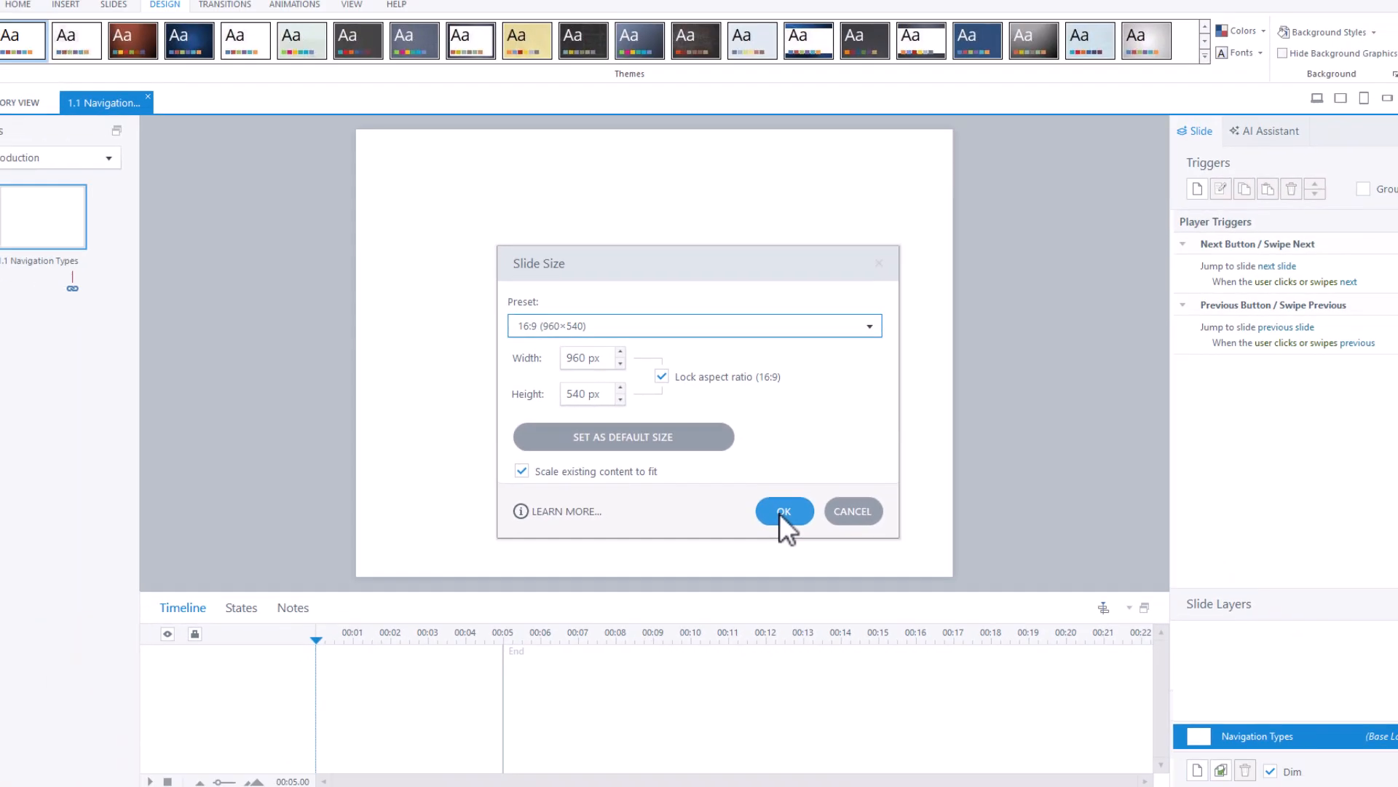
left_click(776, 505)
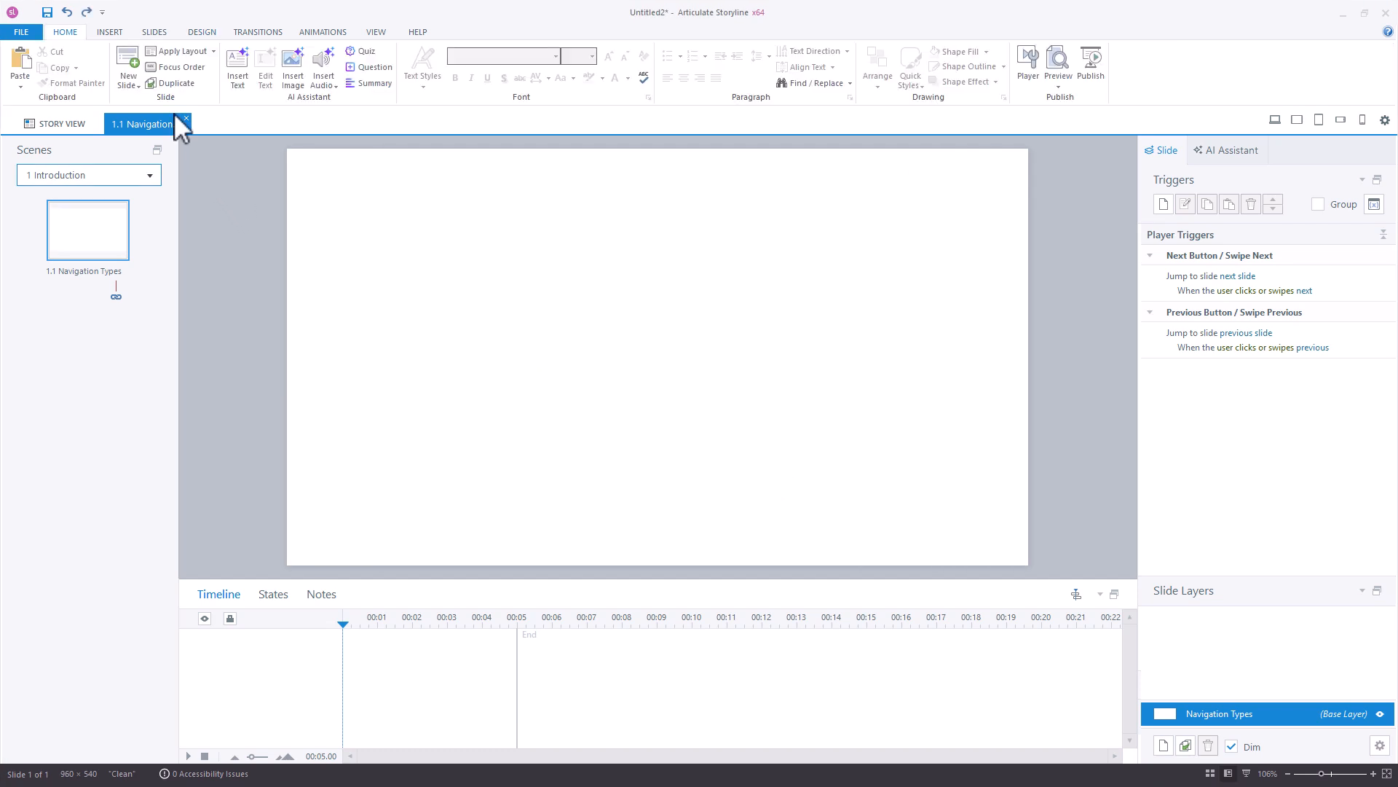
- Insert the Background picture file from the 03_Ressourcen folder onto the Navigation Types slide
left_click(109, 31)
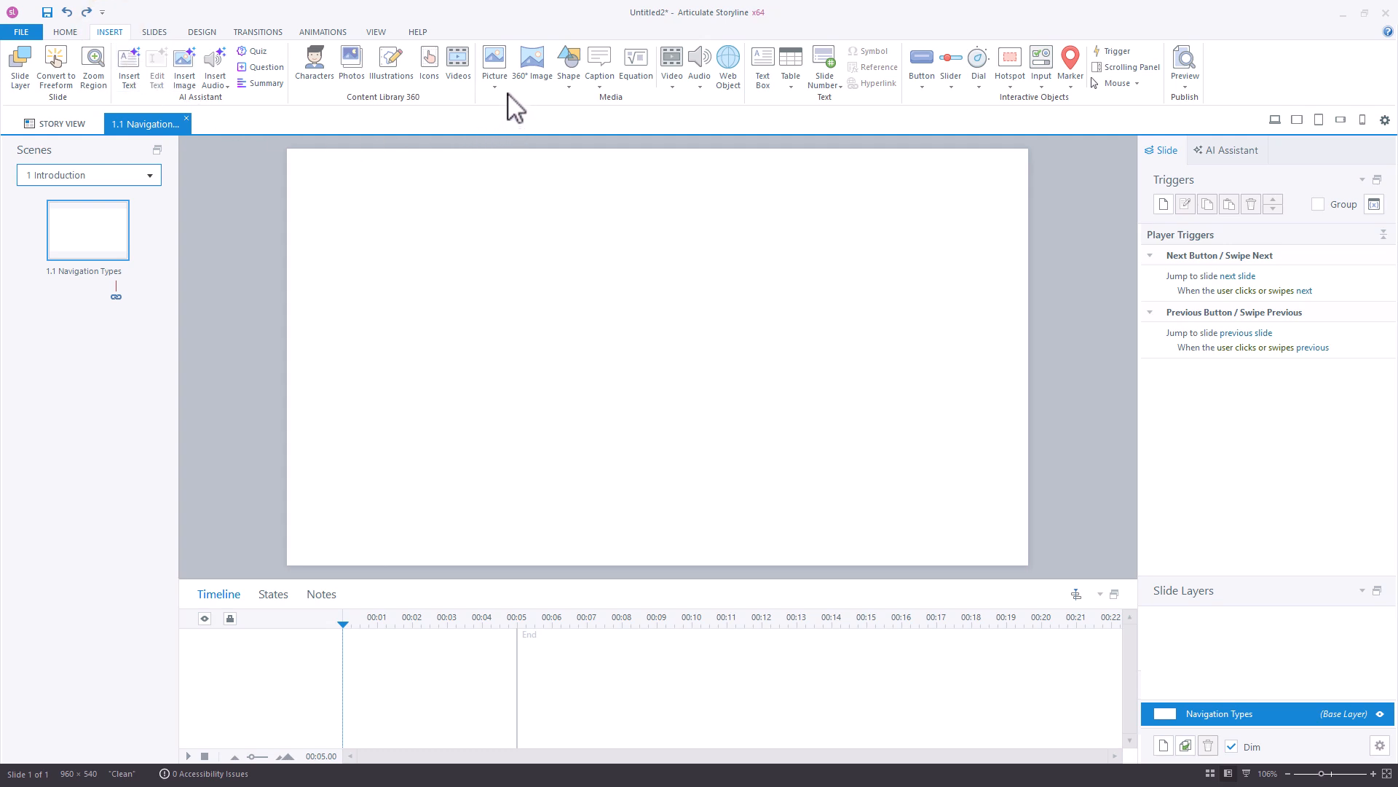
left_click(495, 56)
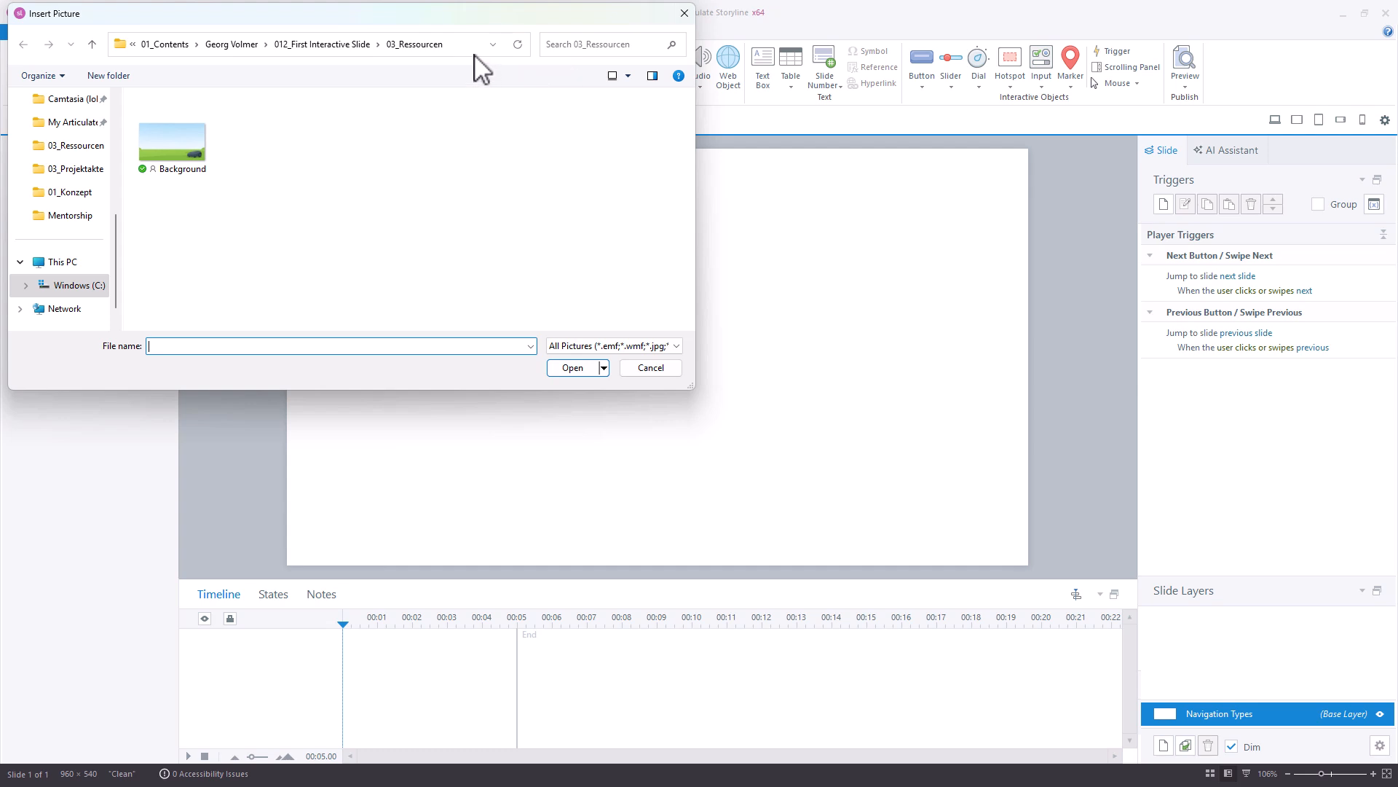
left_click(176, 142)
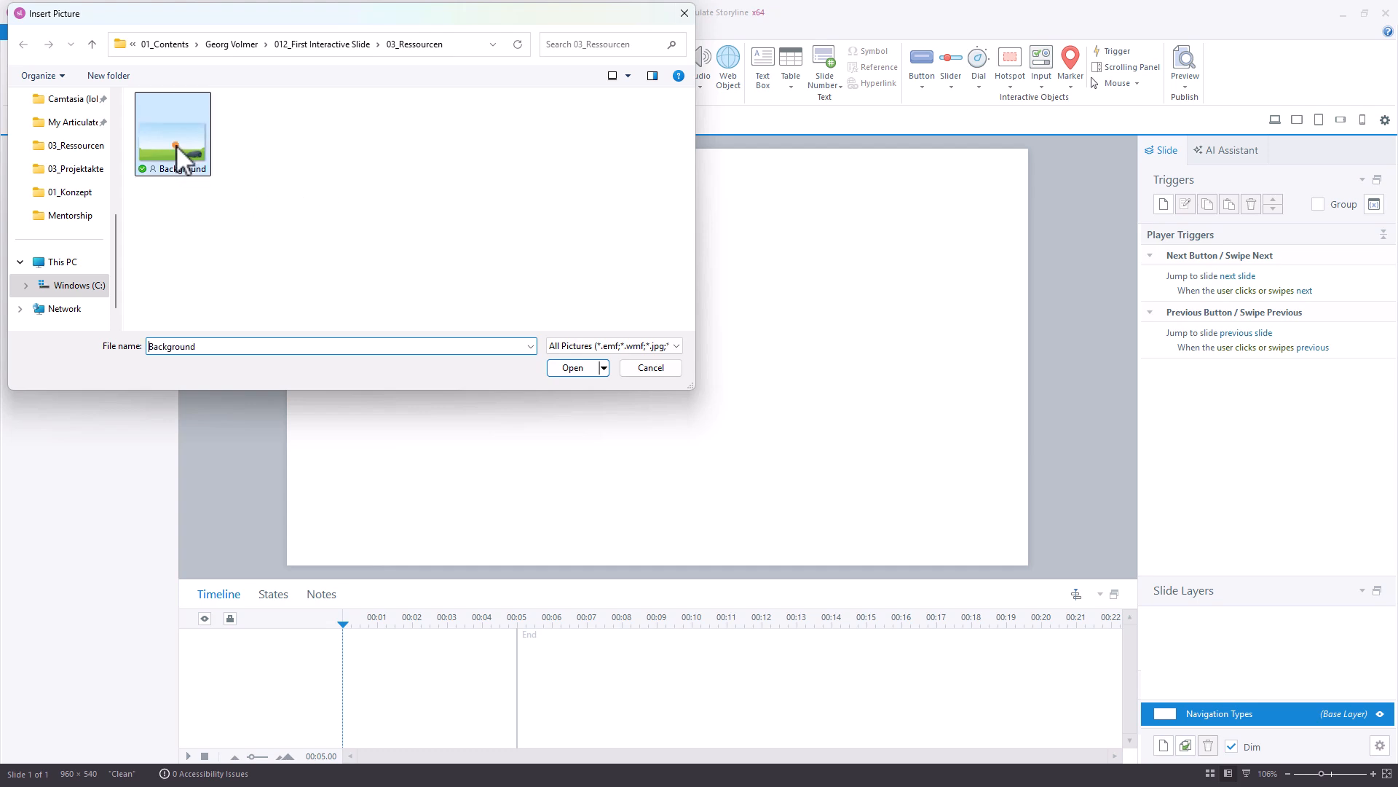
left_click(572, 367)
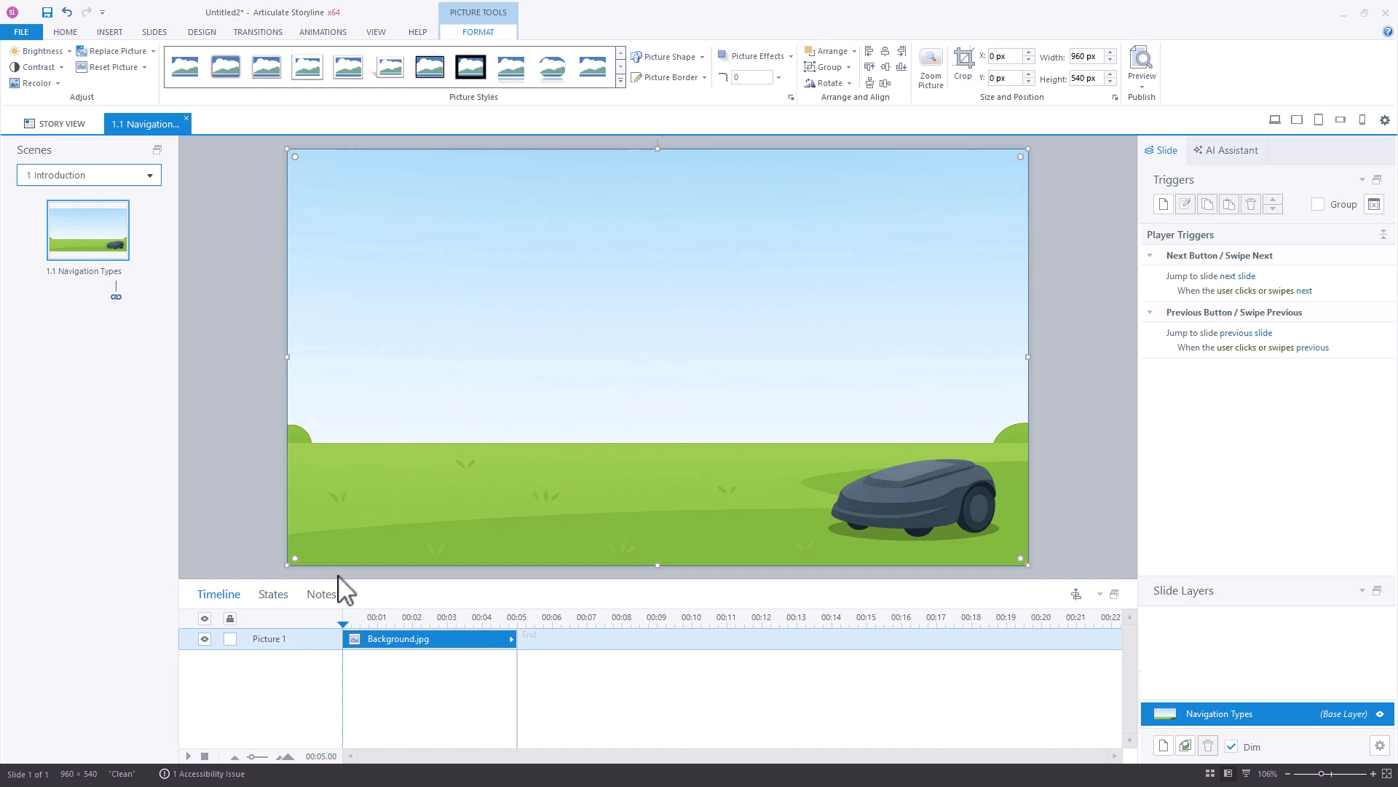
- Rename the background picture's timeline object as "pic_BG"
double_click(265, 639)
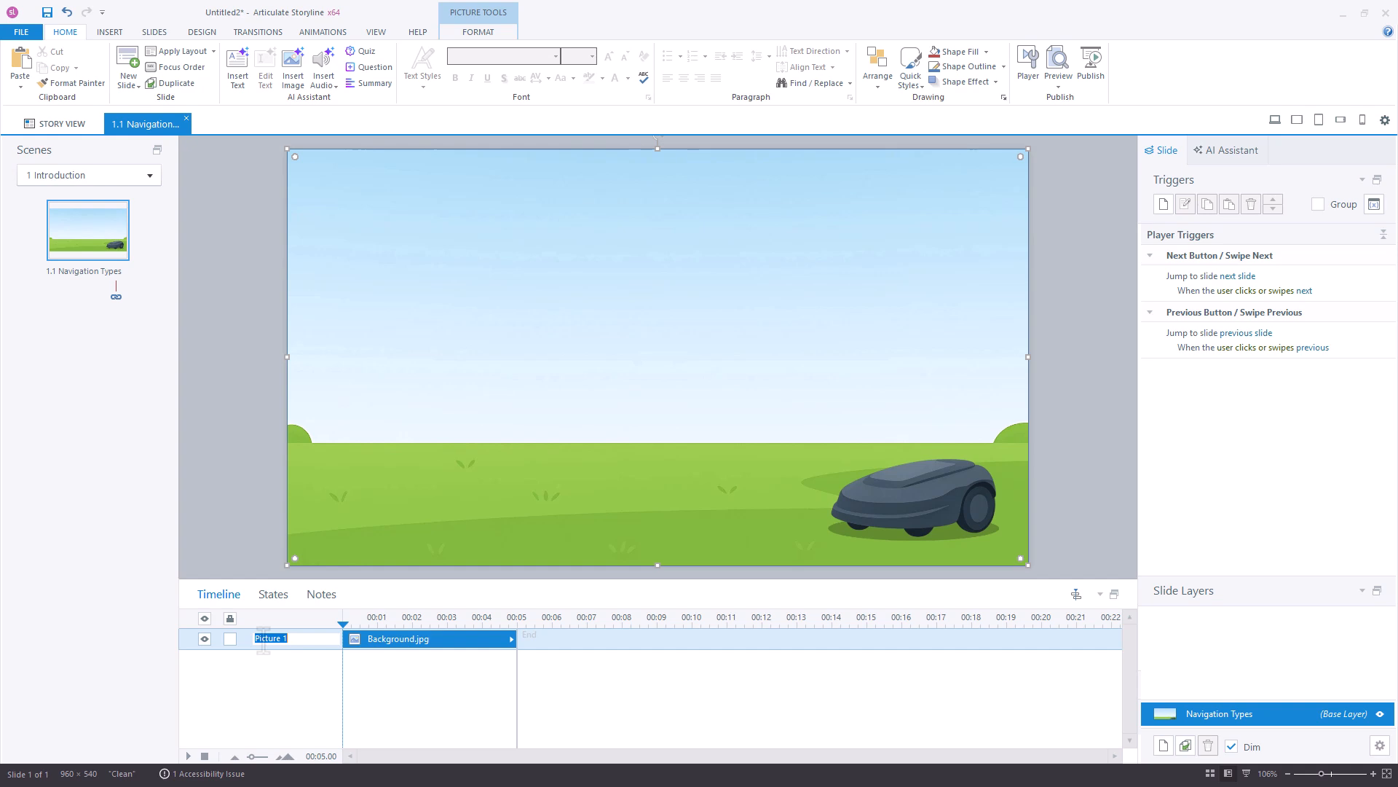
type("pic_BG")
key("Return")
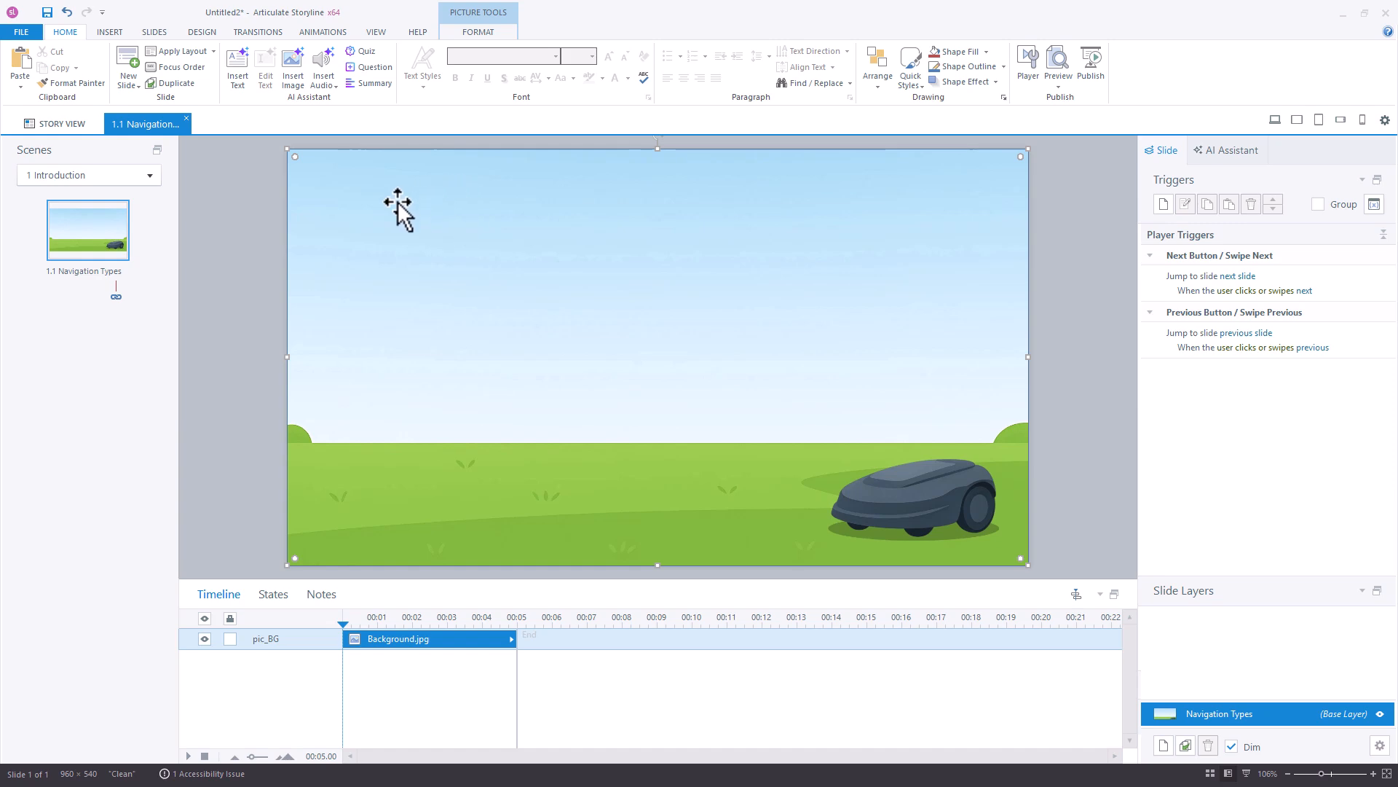
- Add a test text box reading "dfg" on the sky and undo the accidental move of the background picture
left_click(419, 266)
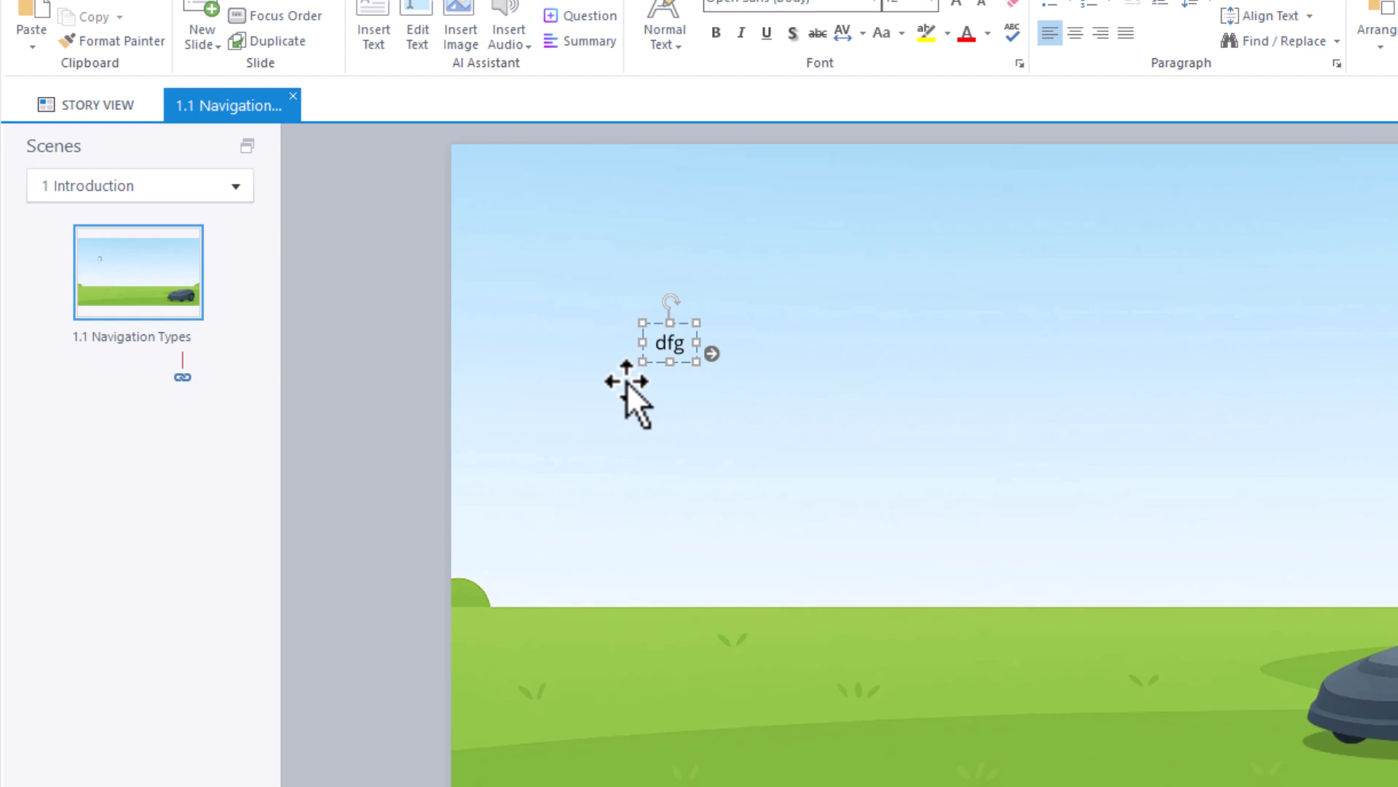
left_click_drag(626, 381, 740, 323)
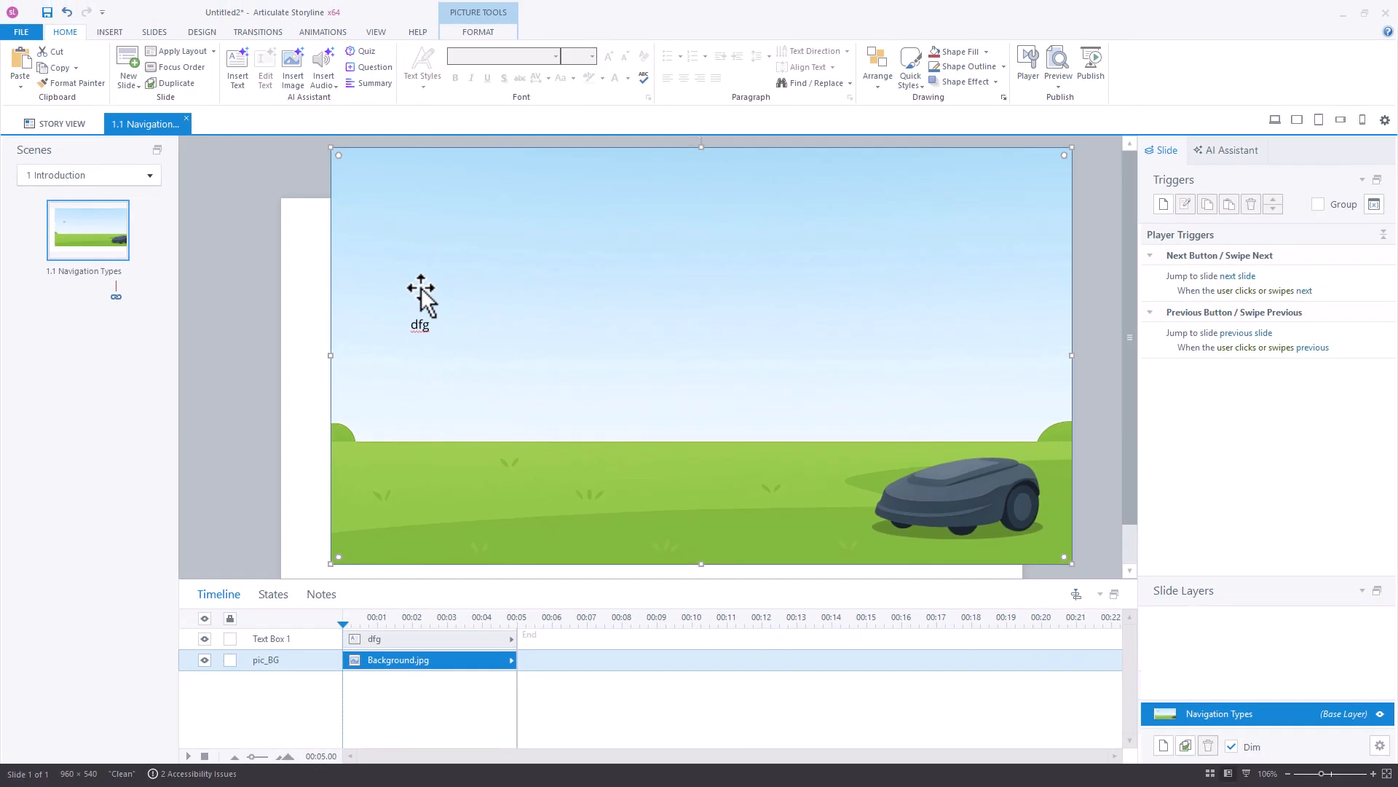
key("ctrl+z")
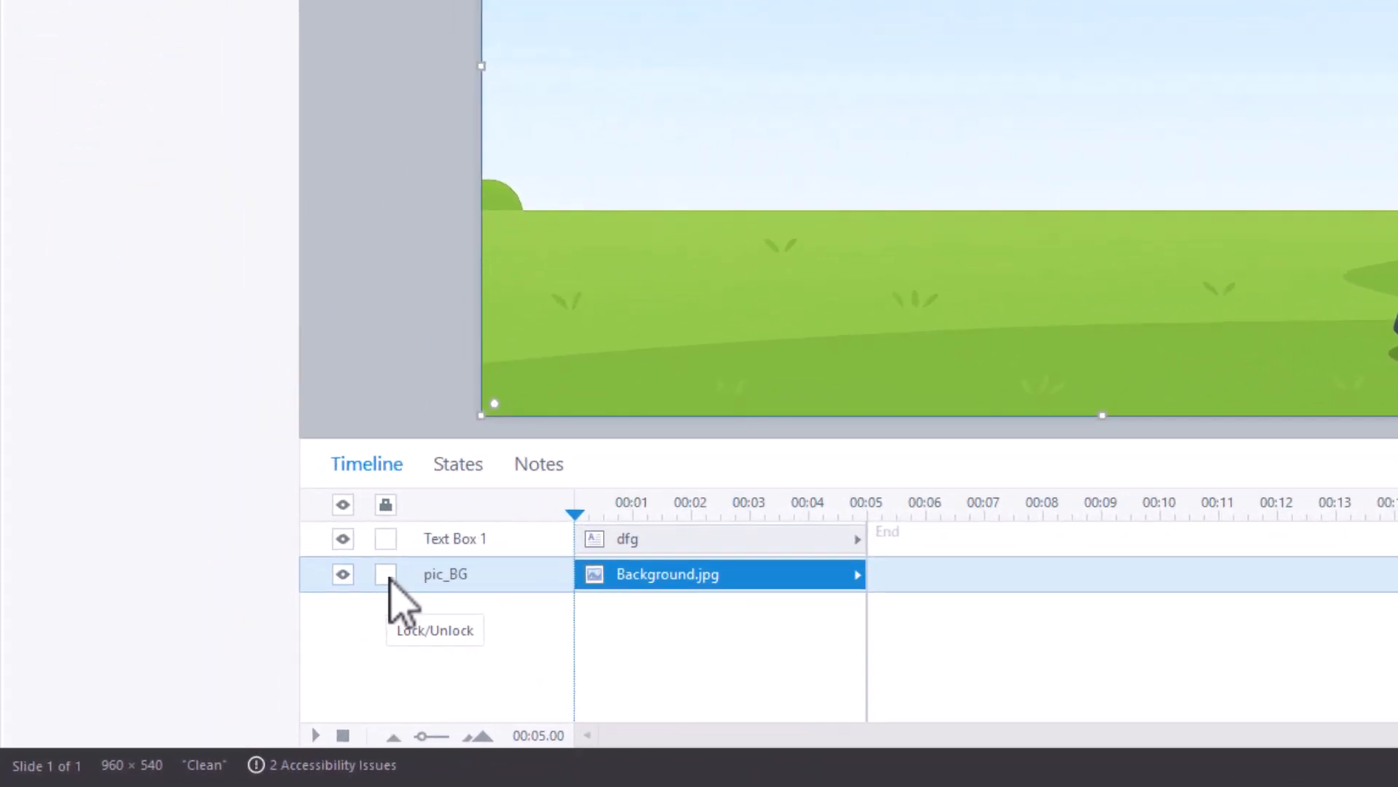
- Lock pic_BG against editing and remove the "dfg" test text box by undoing its insertion
left_click(386, 574)
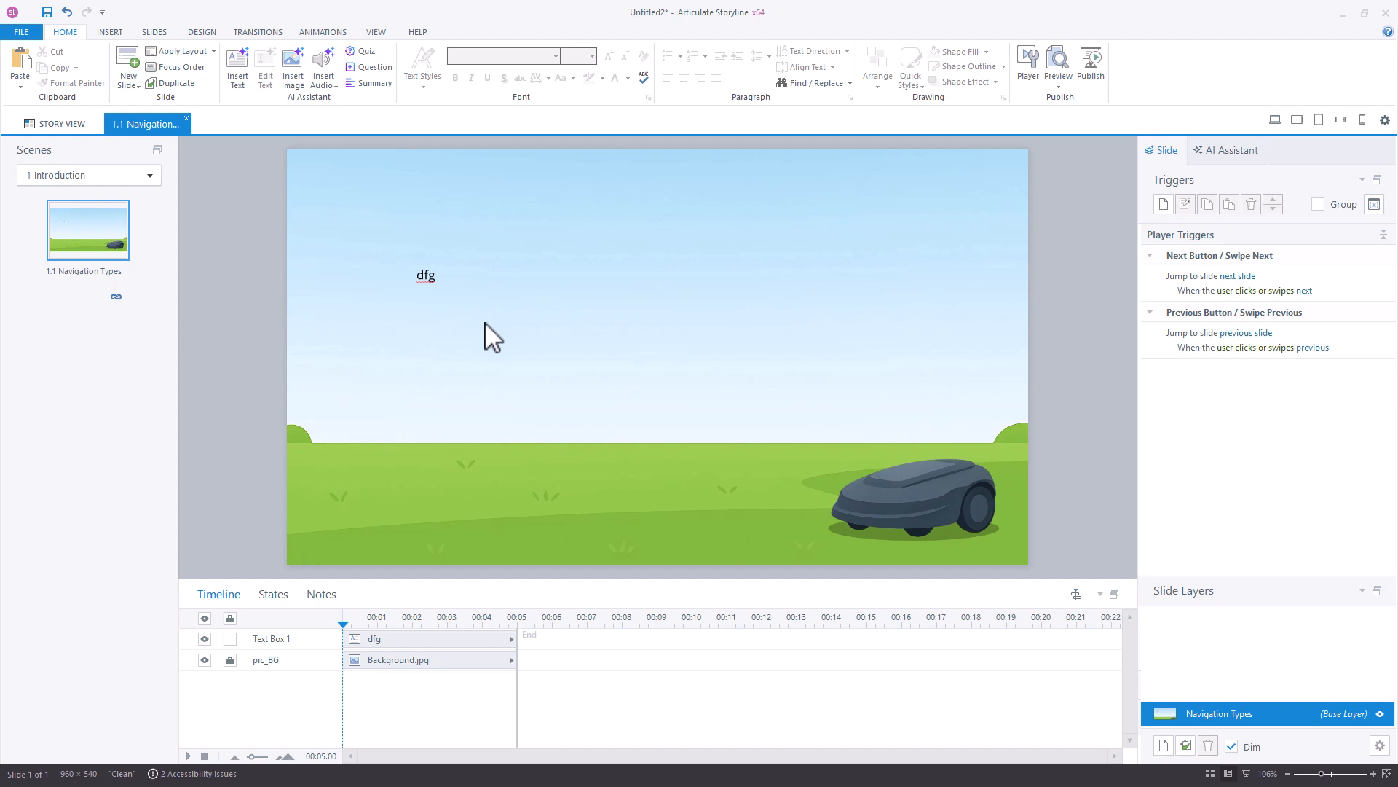
key("ctrl+z")
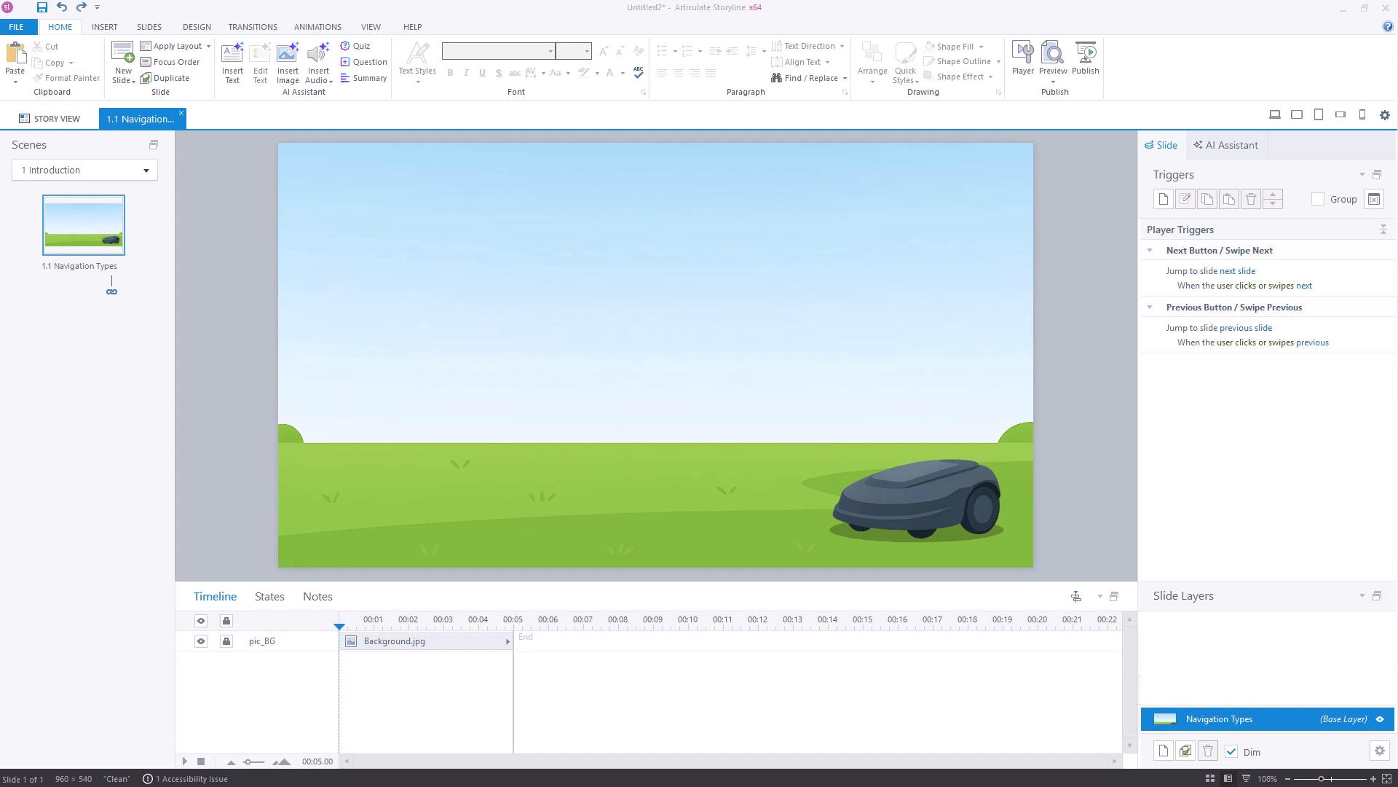
- Draw a wide text box across the upper sky and enter the title "Robot Lawn Mower Navigation Types"
left_click(111, 27)
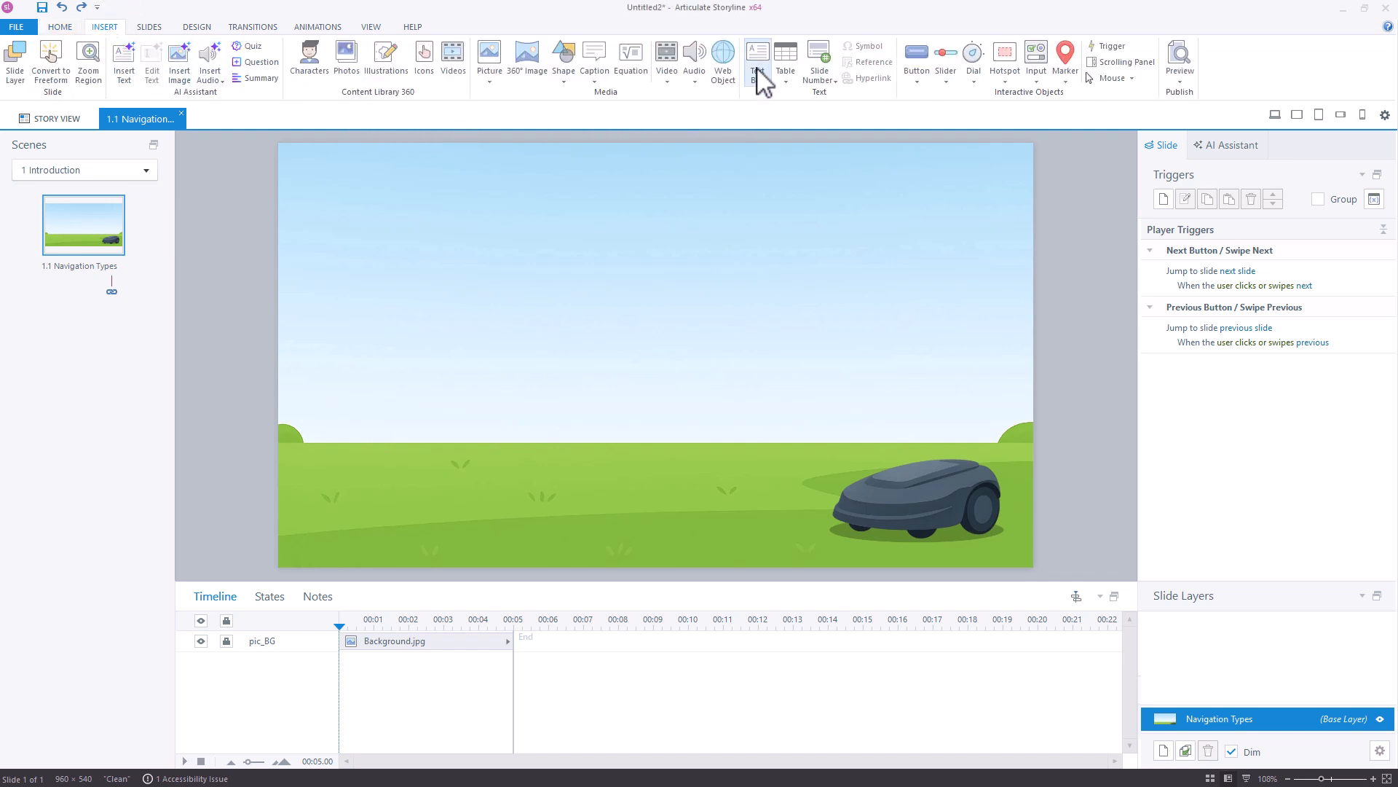
left_click(769, 86)
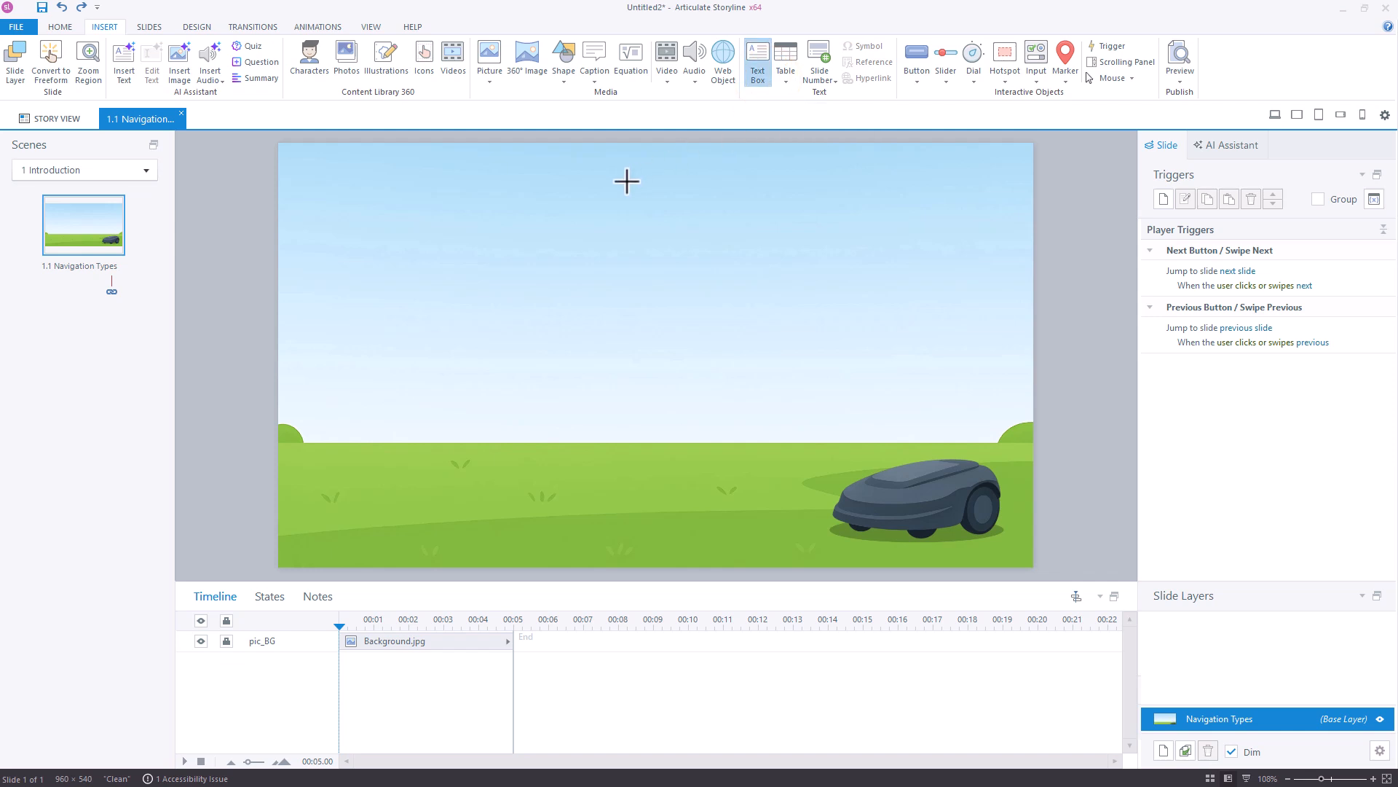
mouse_move(345, 193)
left_mouse_down()
mouse_move(532, 233)
mouse_move(955, 266)
left_mouse_up()
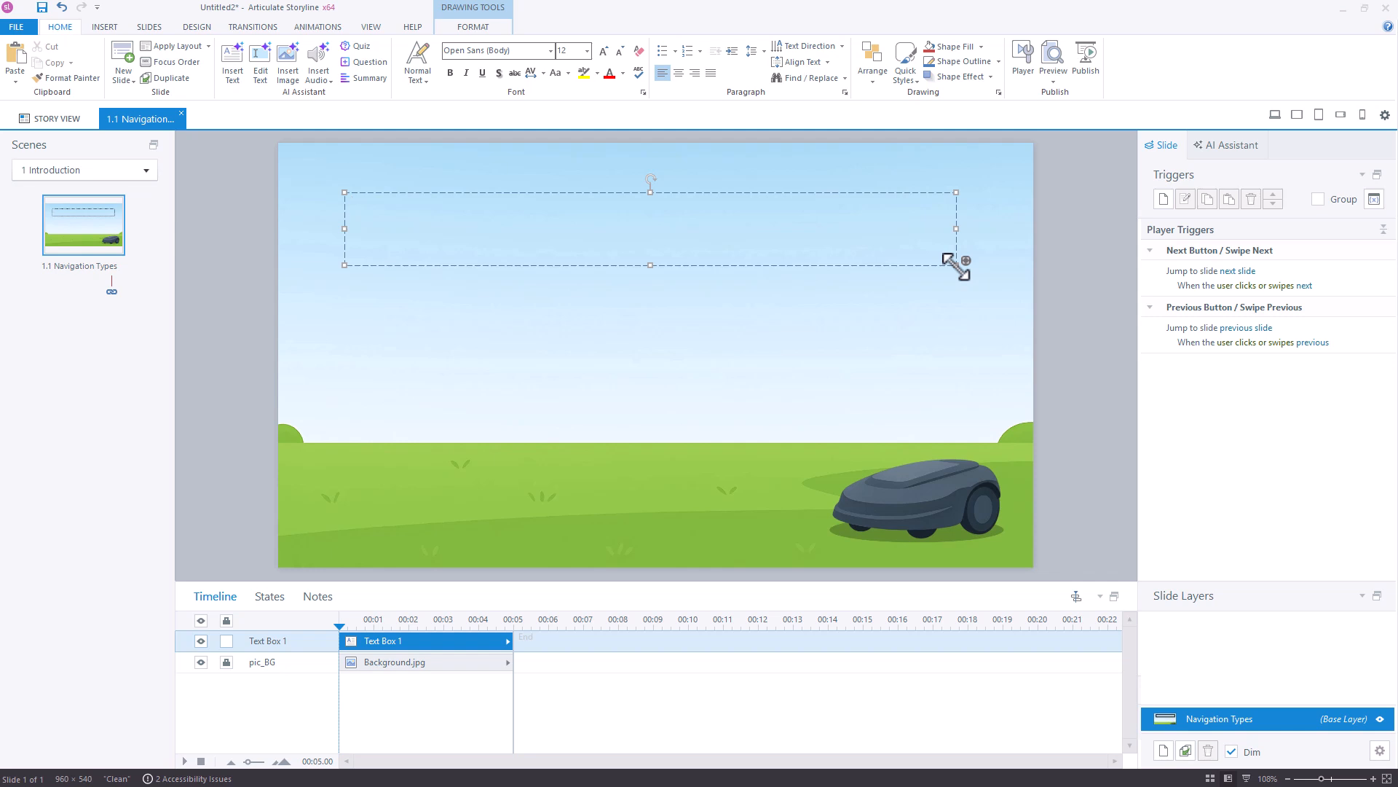
type("Roboit Lawn Mower Navigation T")
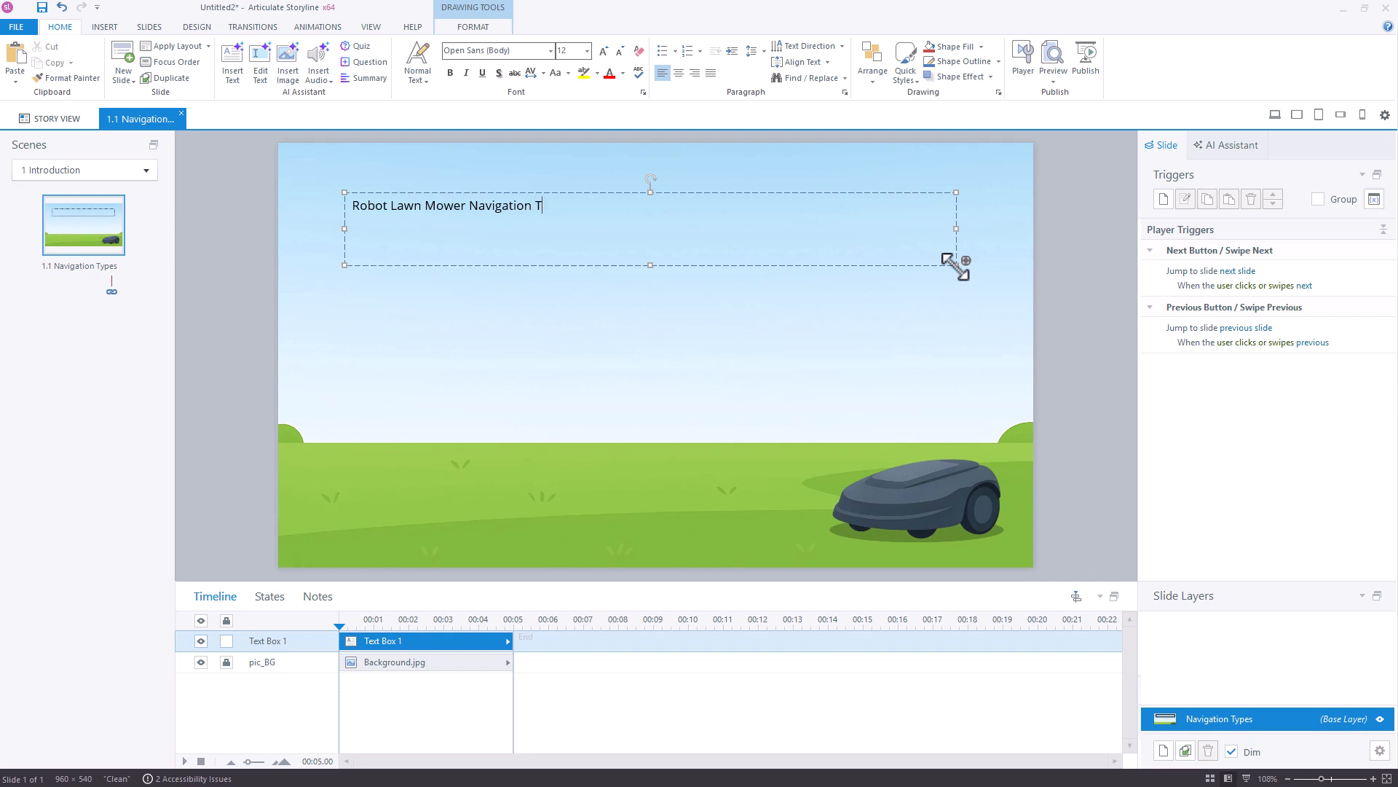
type("ypes")
- Format the whole title text box with the Open Sans (Headings) font at size 24
left_click(616, 194)
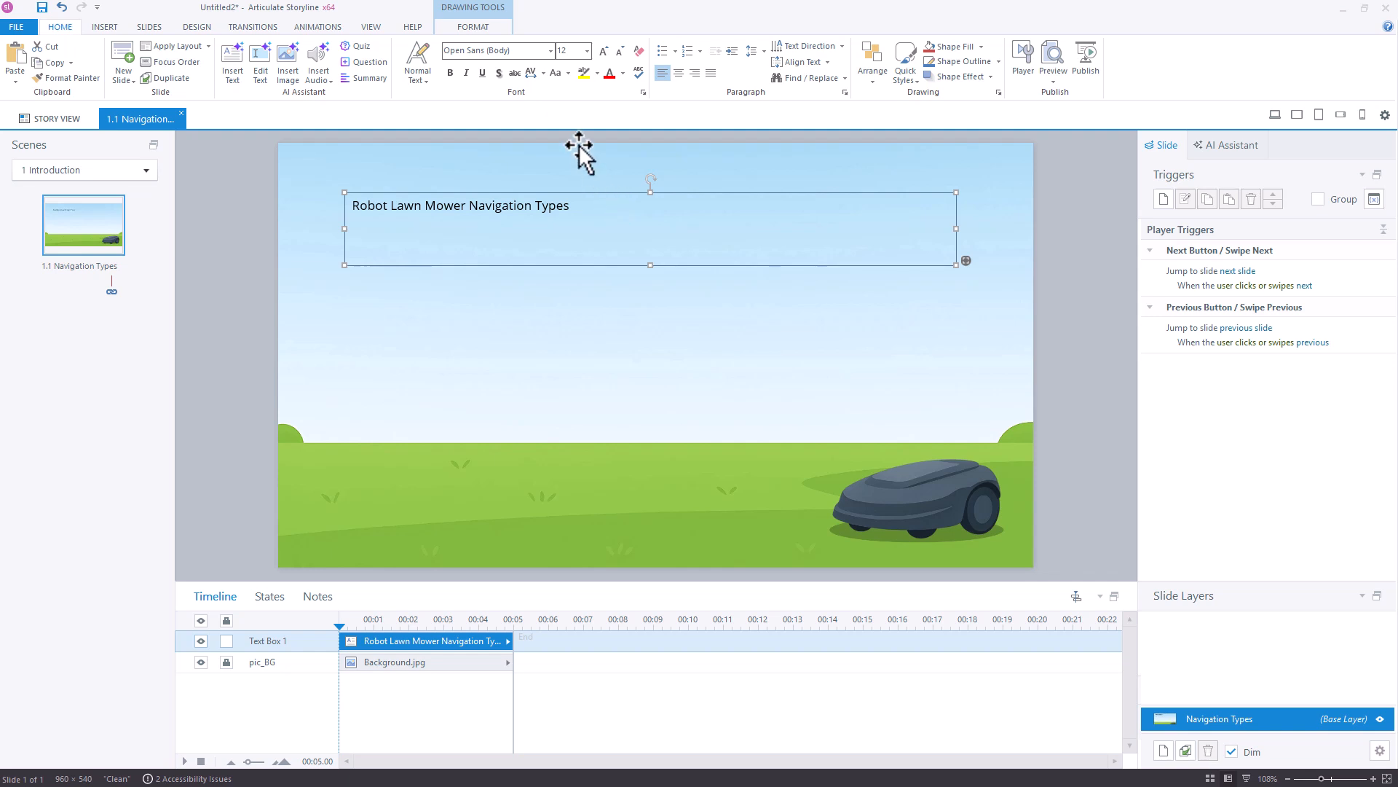
left_click(552, 50)
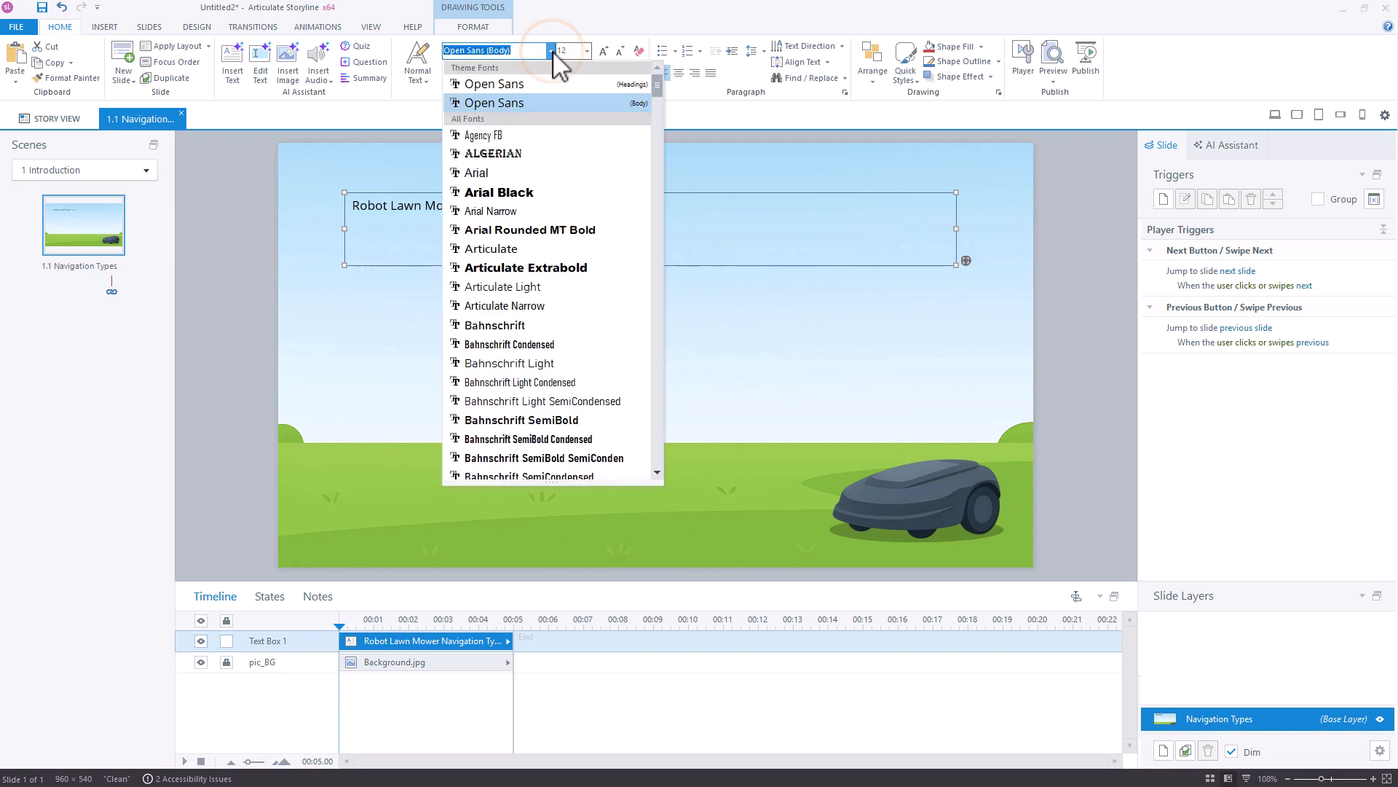
left_click(587, 84)
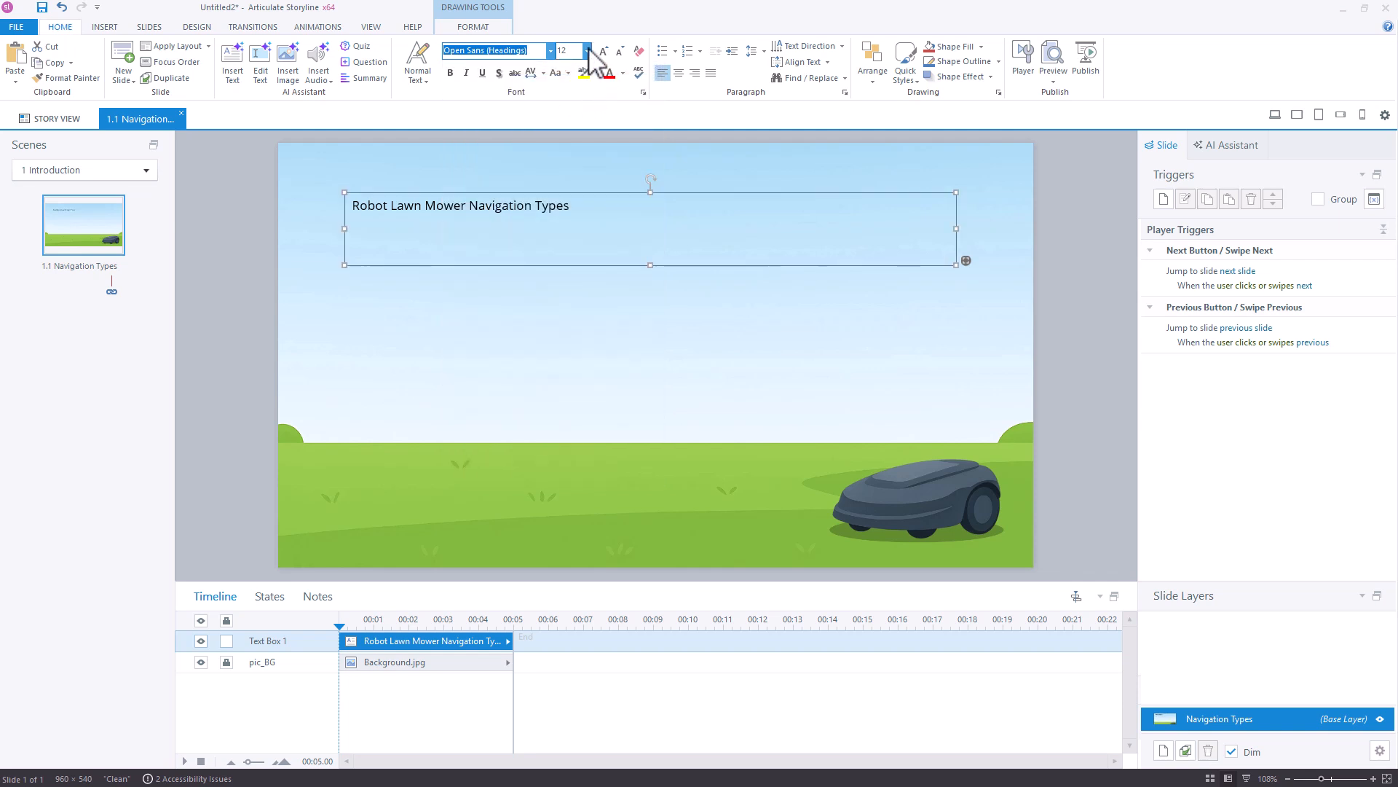
left_click(587, 50)
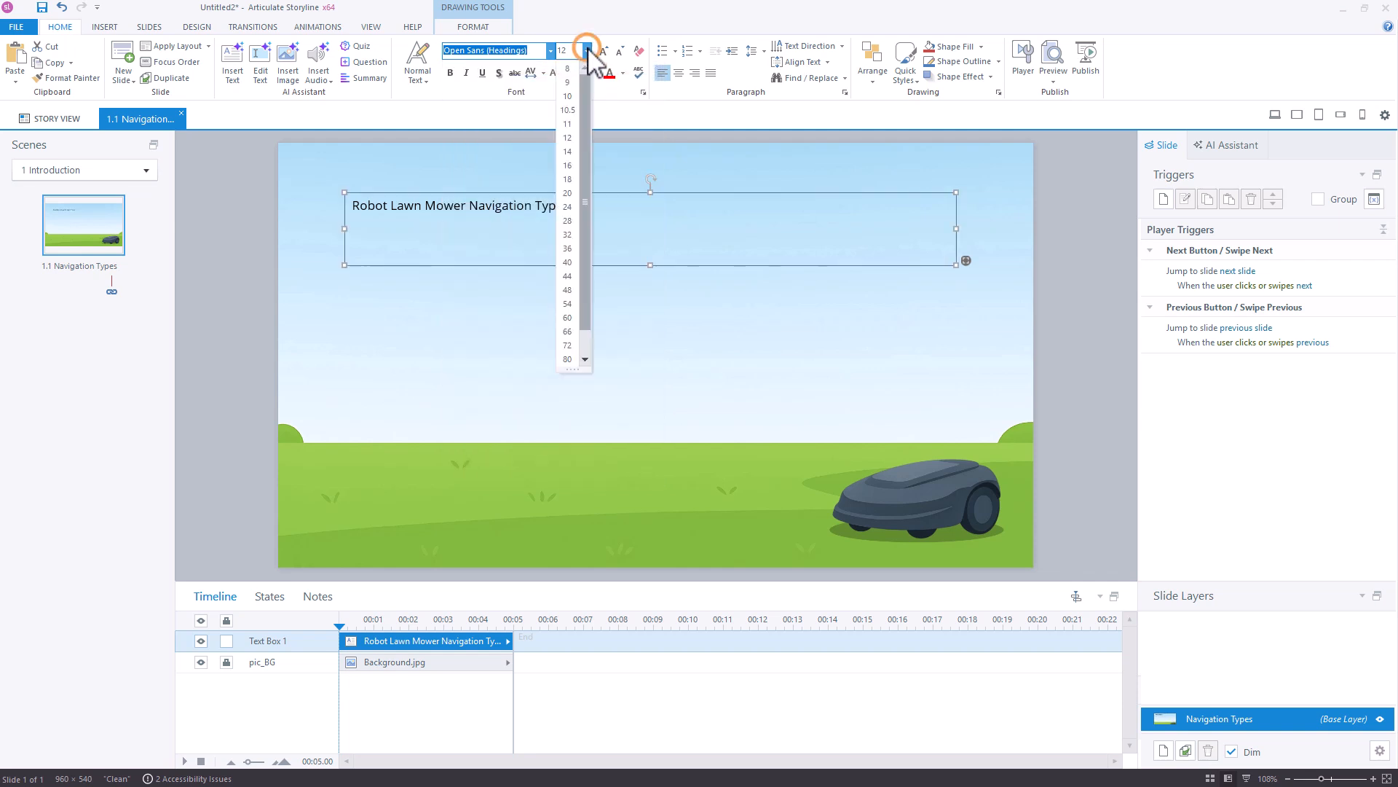
left_click(573, 207)
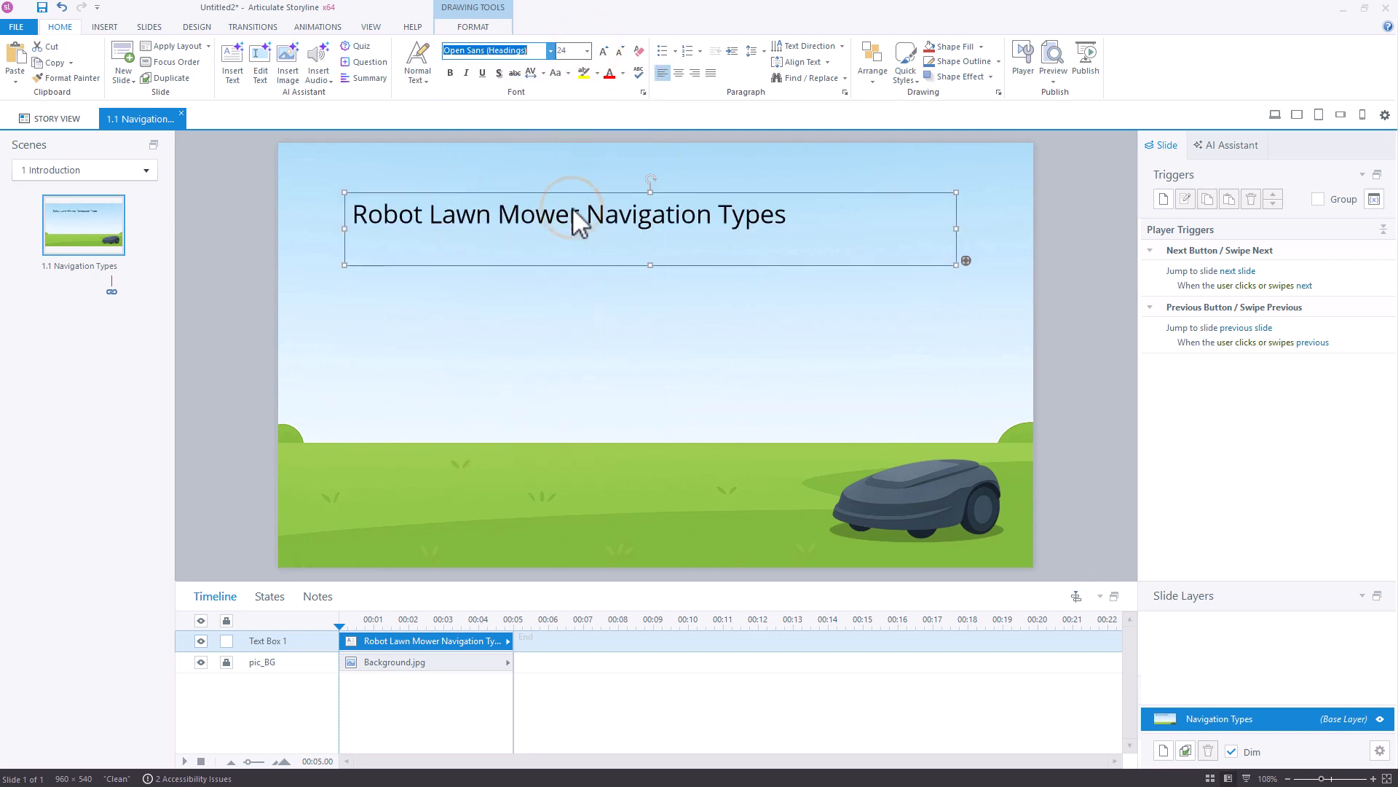
- Make the title bold and centred, and shorten its text box to fit one line slightly higher in the sky
left_click(450, 73)
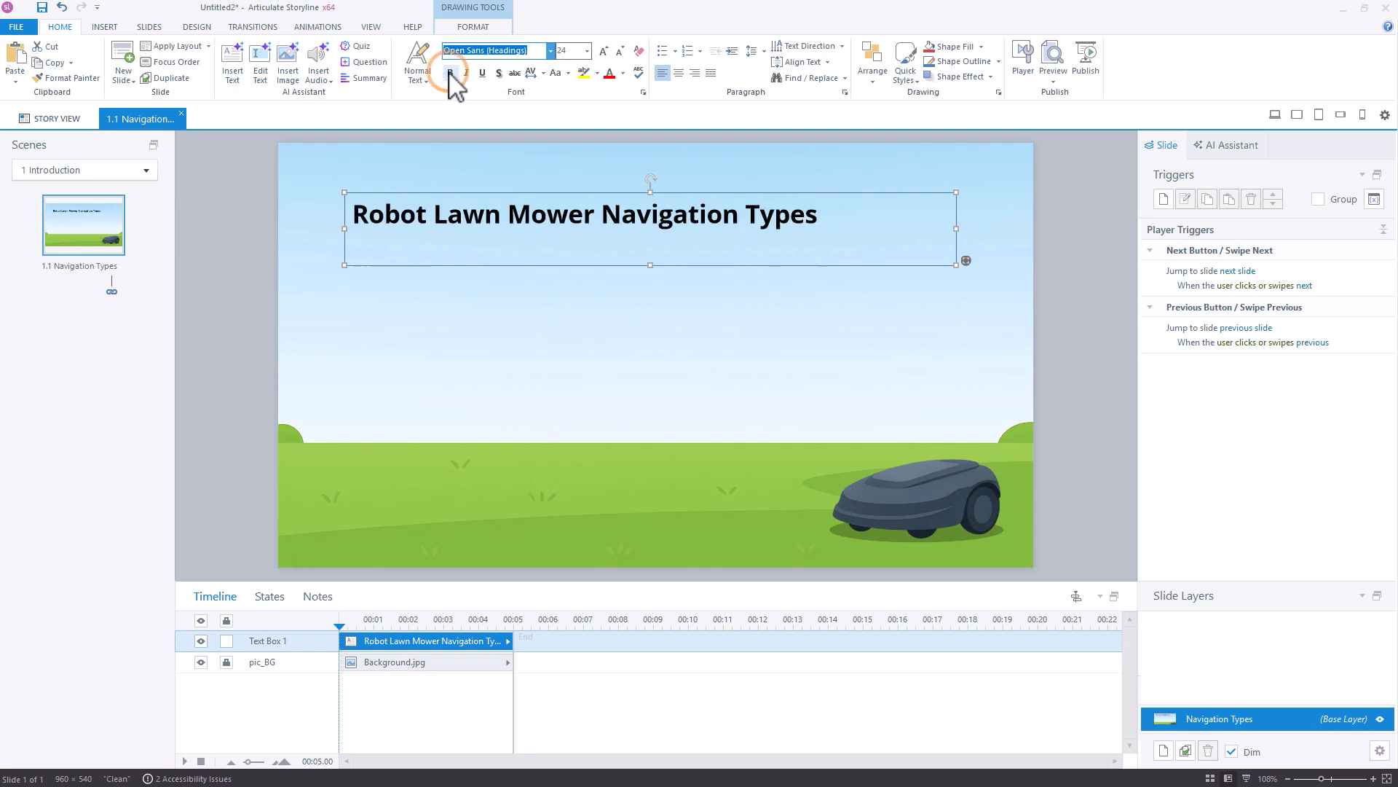
left_click(678, 74)
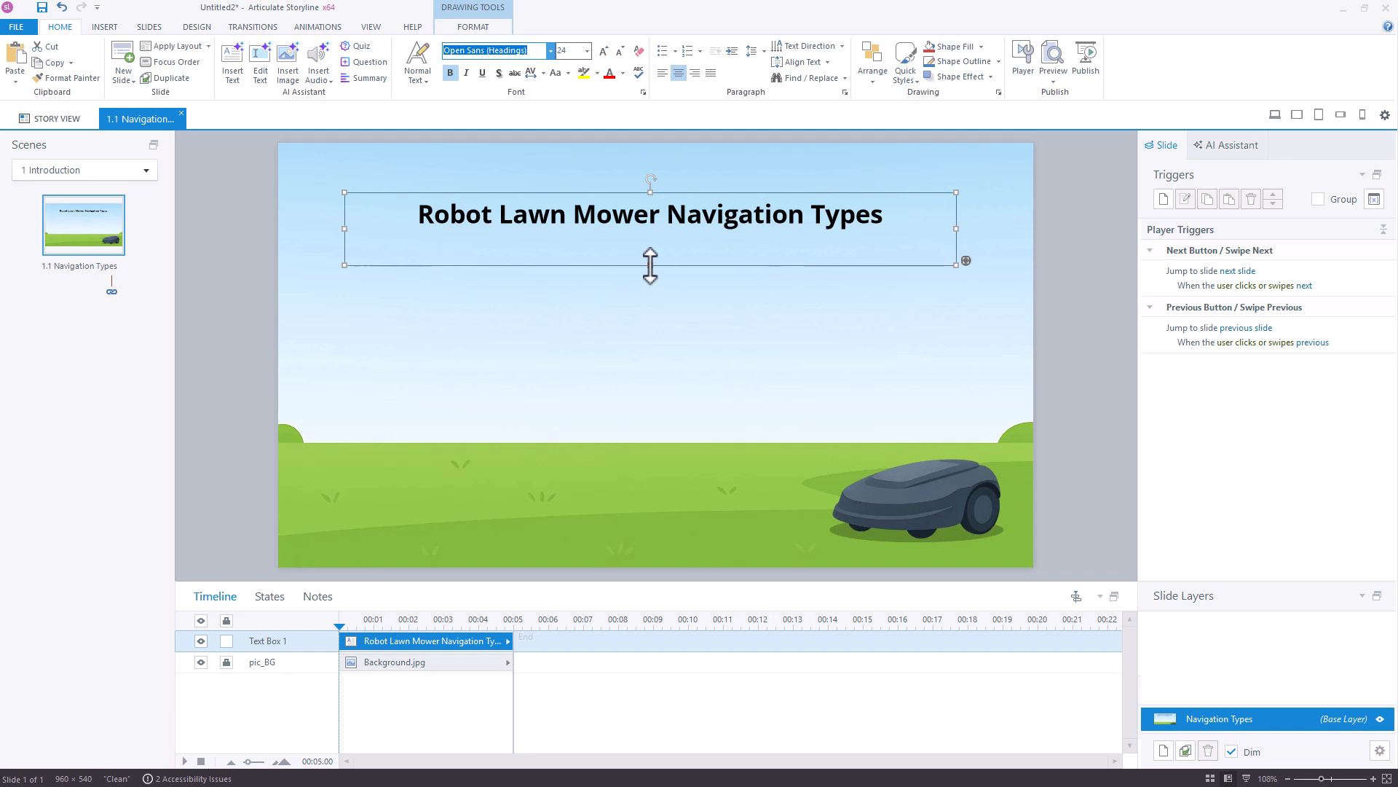
left_click_drag(651, 268, 649, 236)
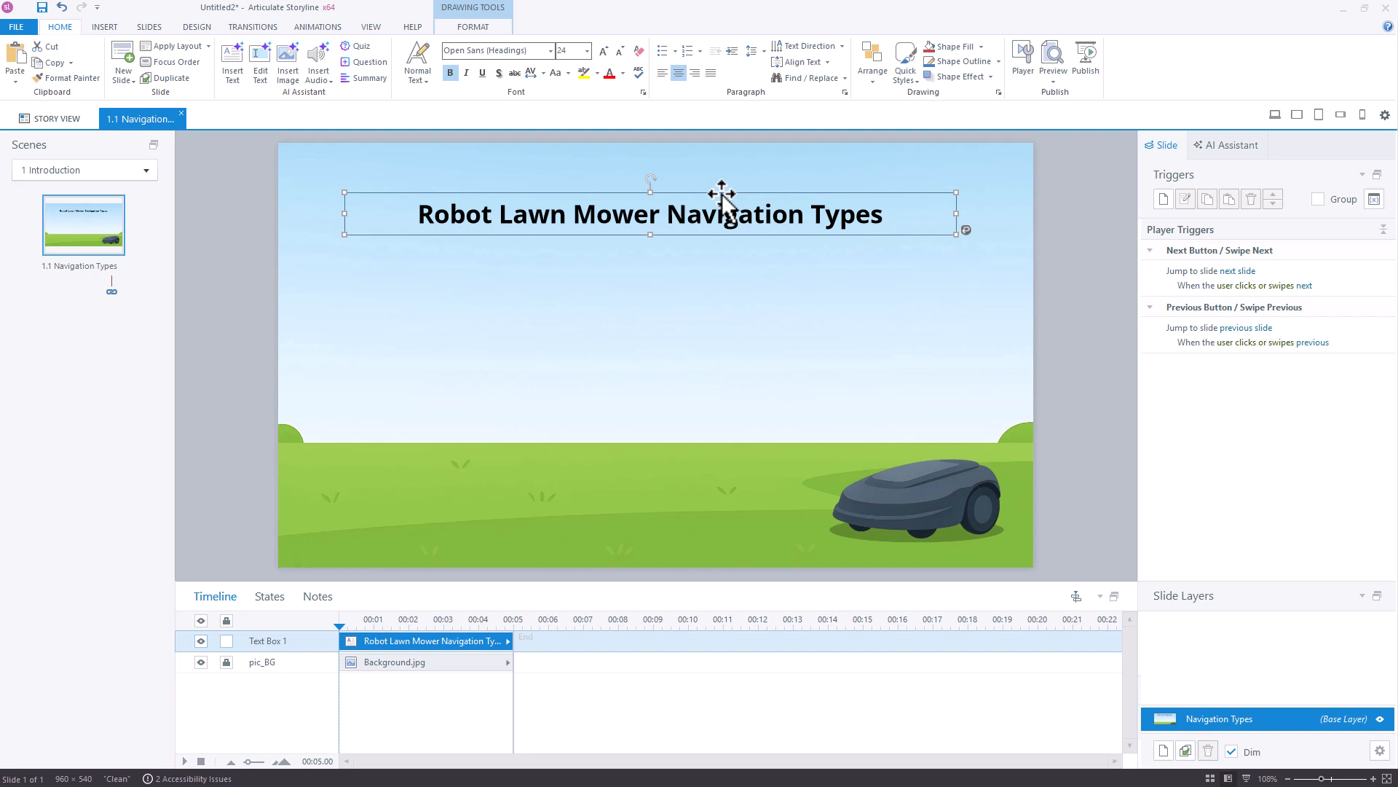
mouse_move(721, 194)
left_mouse_down()
mouse_move(706, 194)
mouse_move(726, 179)
left_mouse_up()
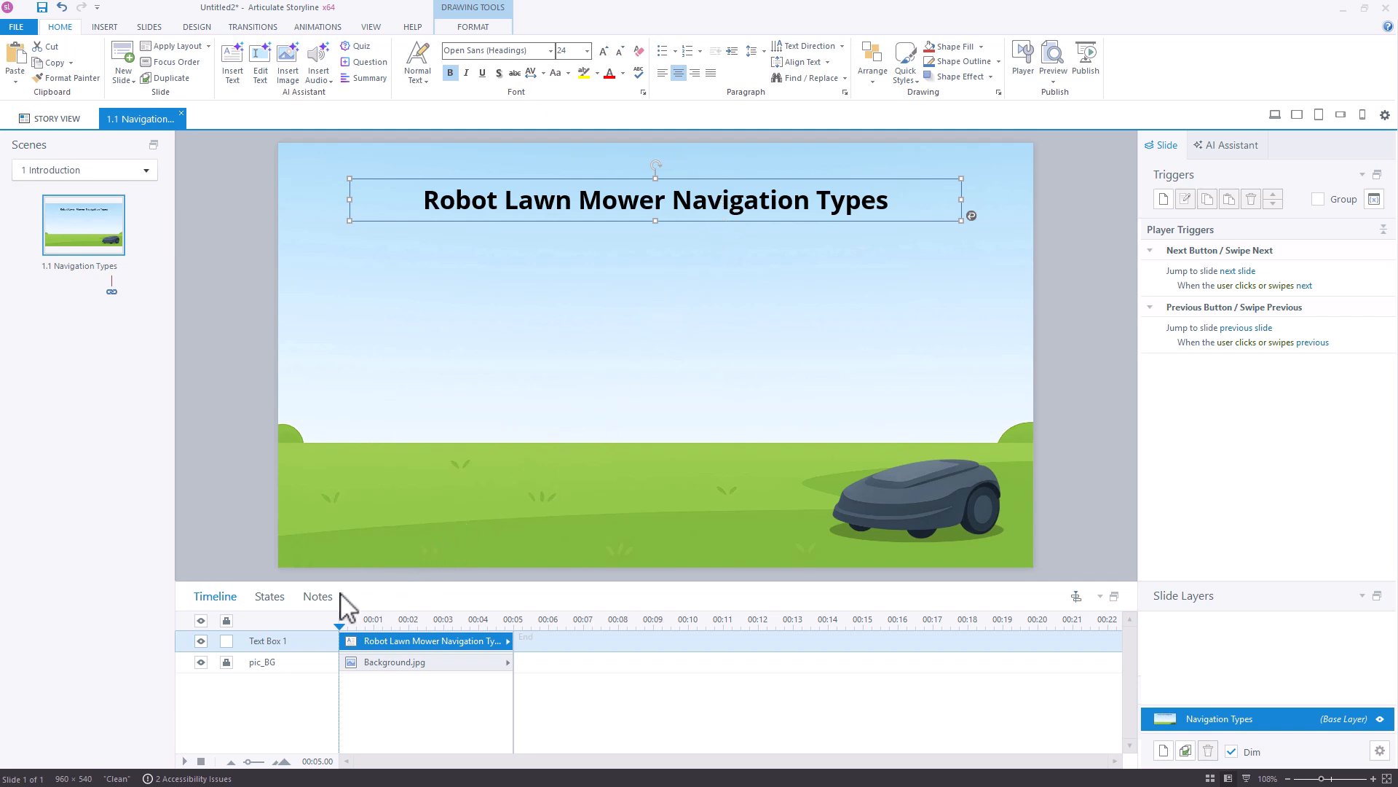
- Rename the title text box to txt_Title and lock it against editing
double_click(272, 641)
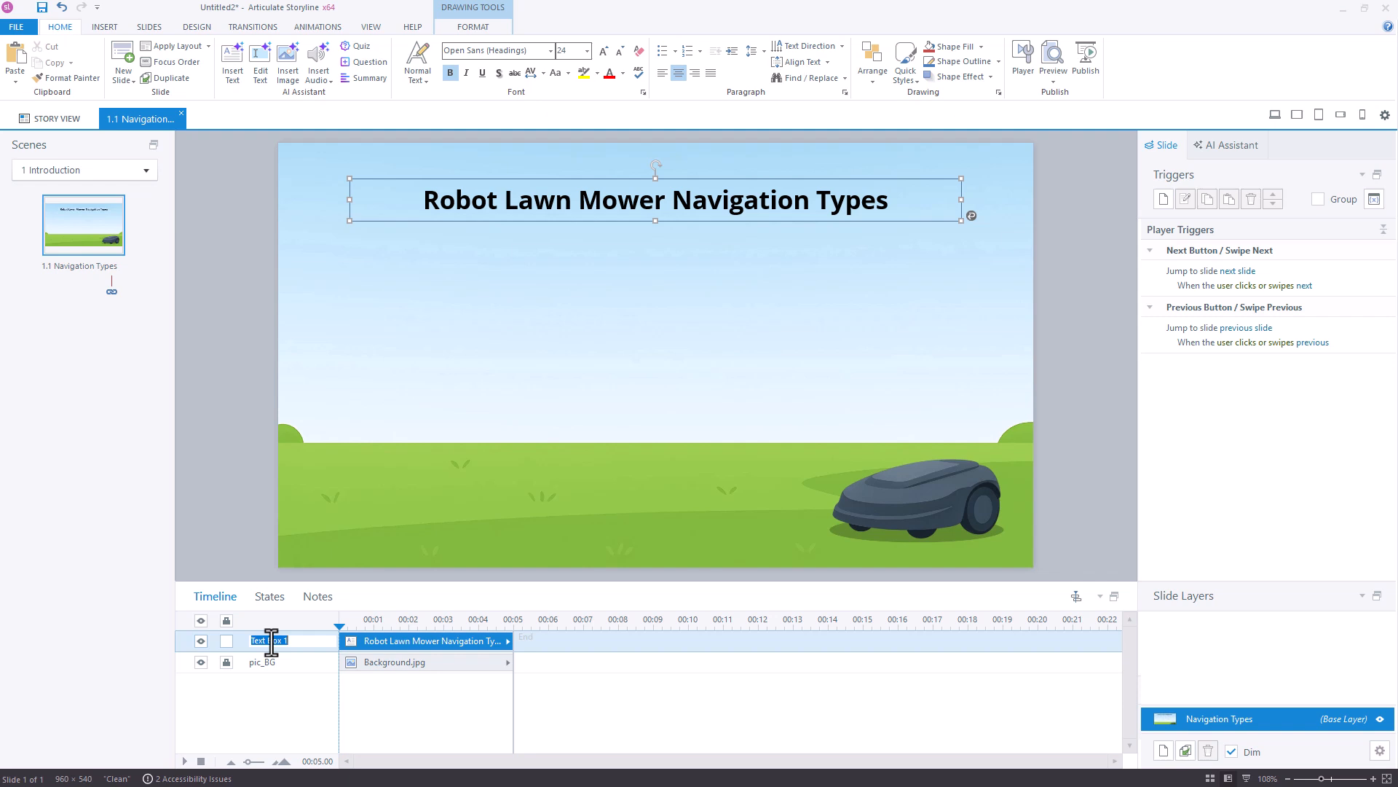
type("t")
type("xt_Title")
key("Return")
left_click(227, 642)
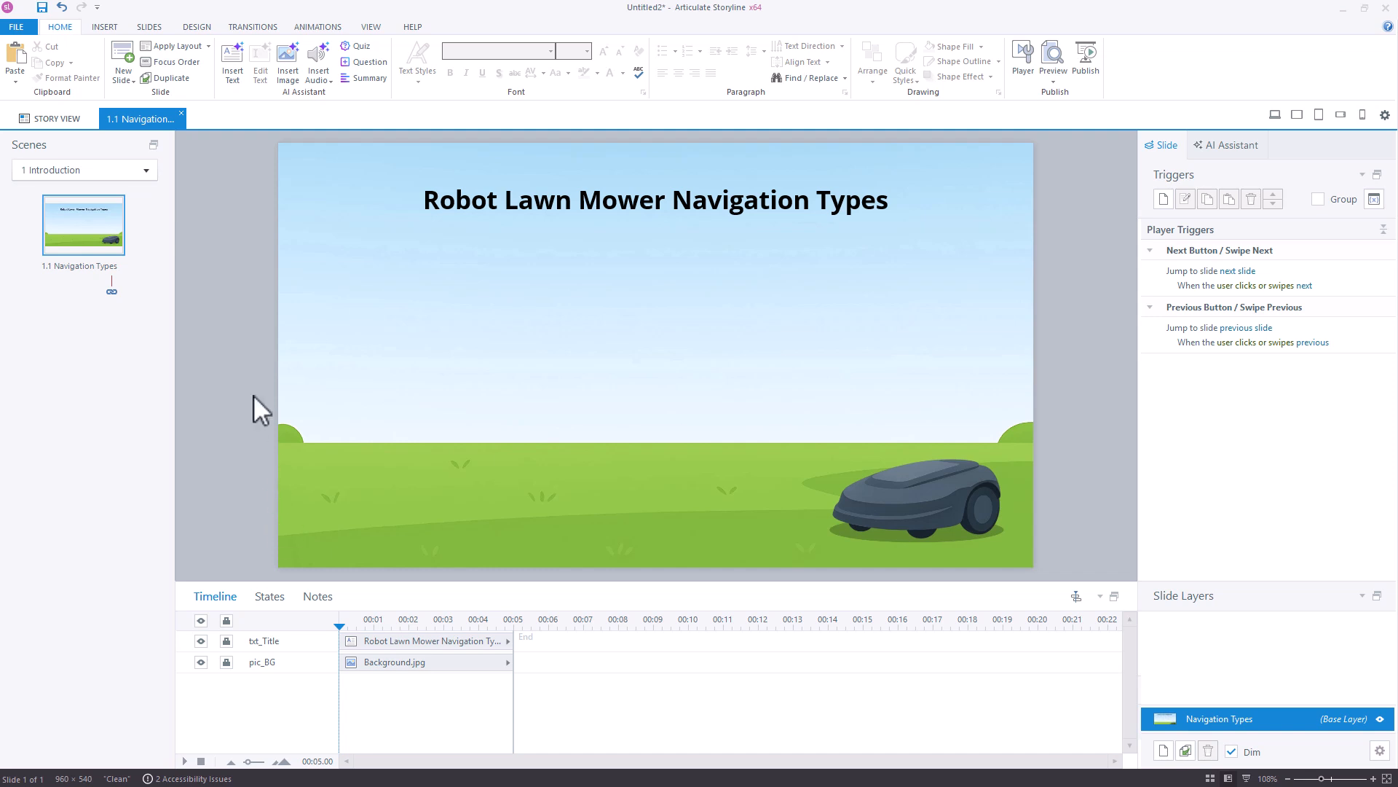
- Save the project as a Storyline file named "Lawn Mower Interaction" in the My Articulate Projects folder
left_click(42, 9)
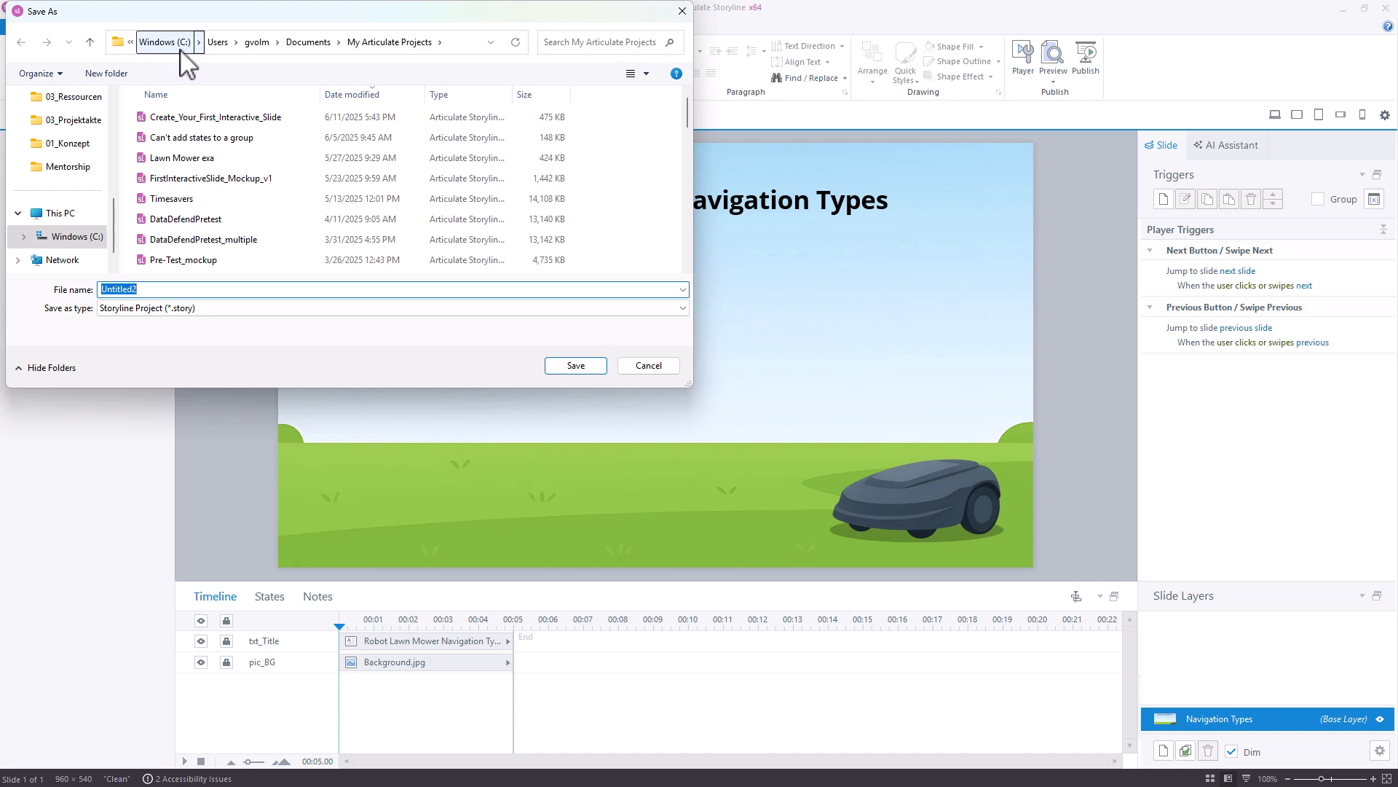
type("La")
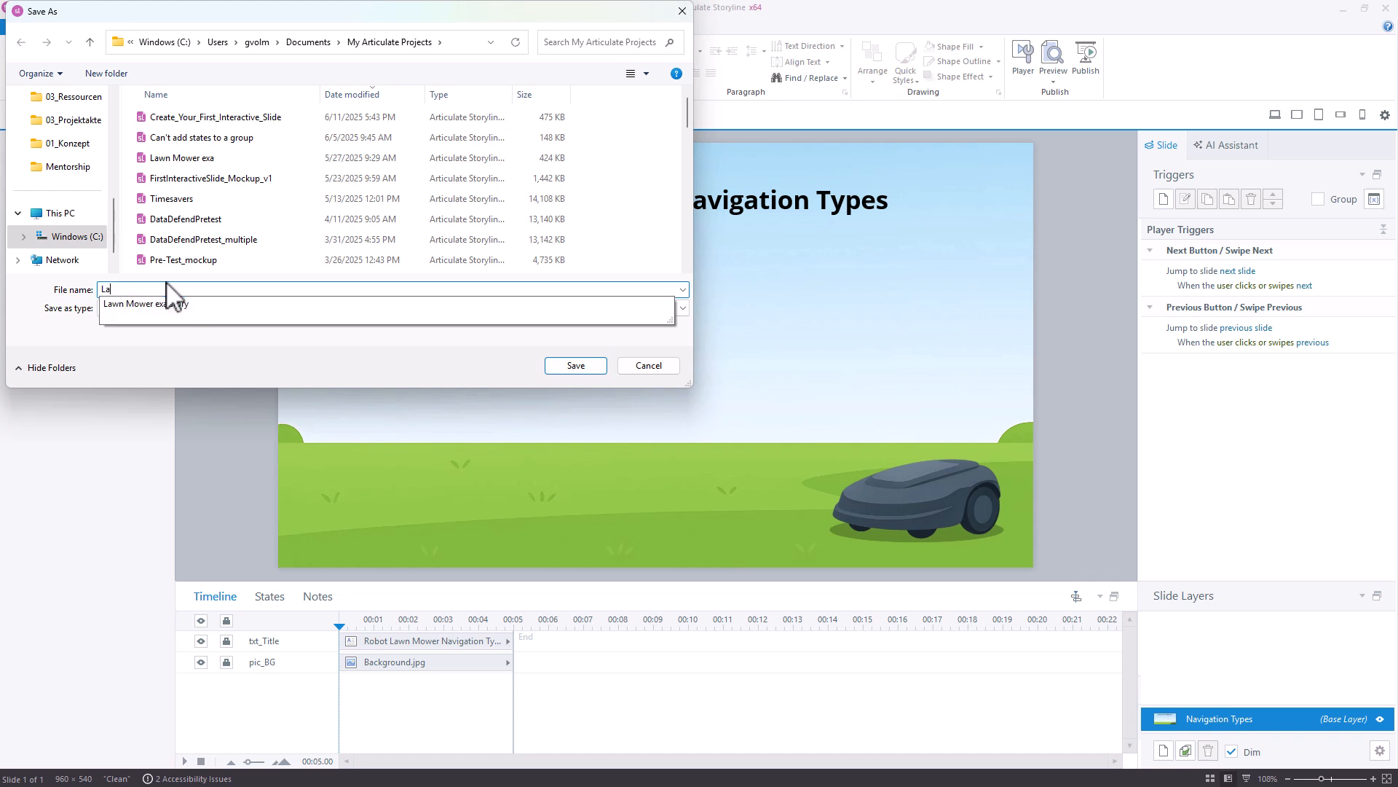
type("wn Mower Interaction")
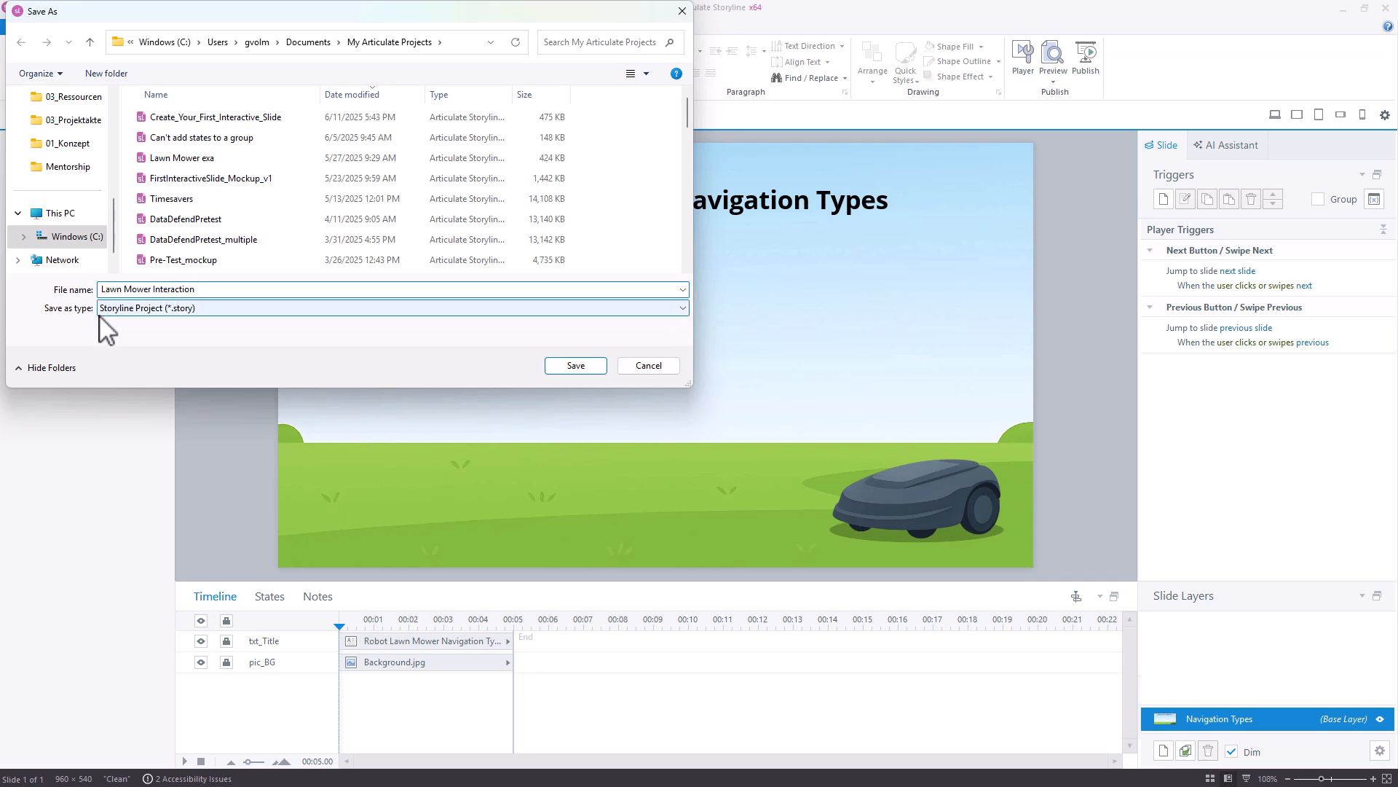
left_click(572, 364)
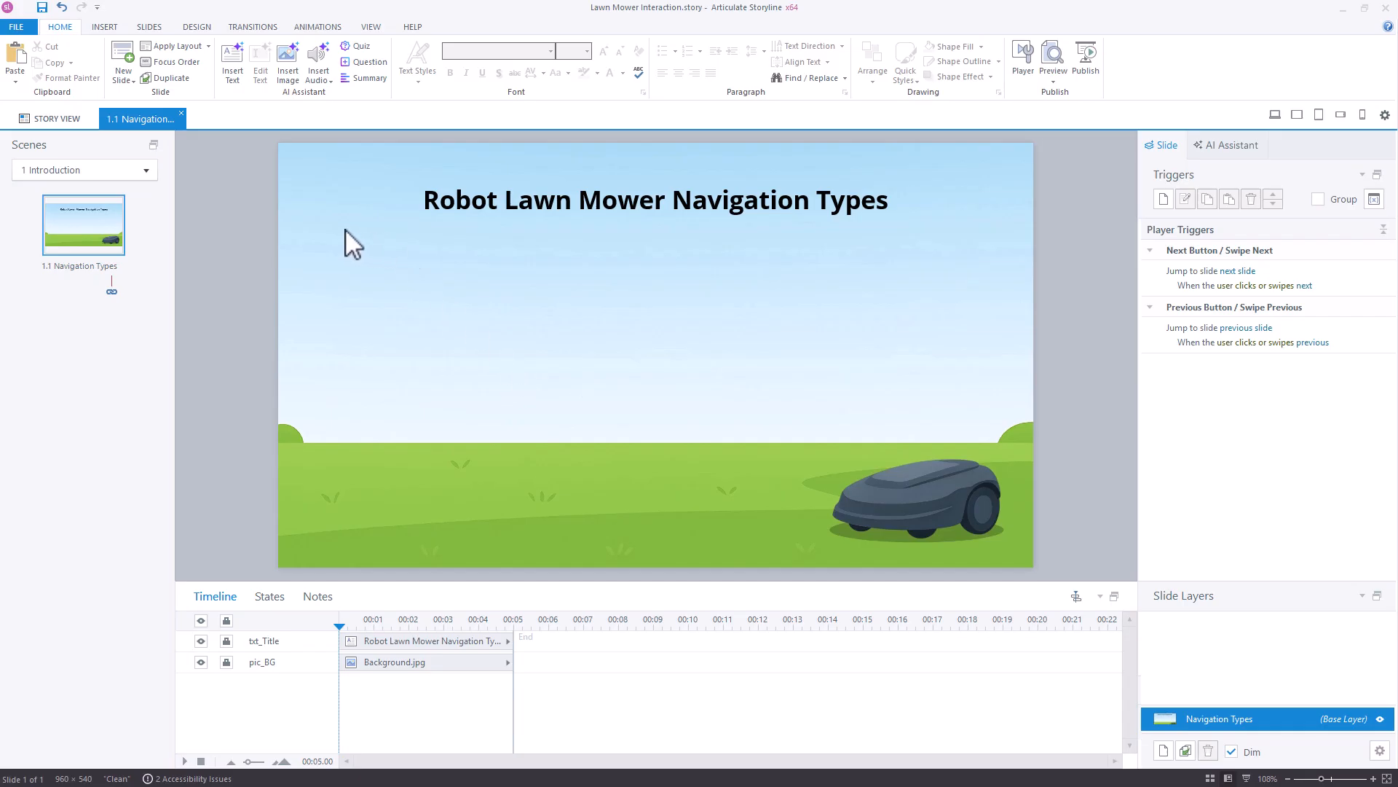
- Start inserting a rounded rectangle shape on the slide
left_click(104, 27)
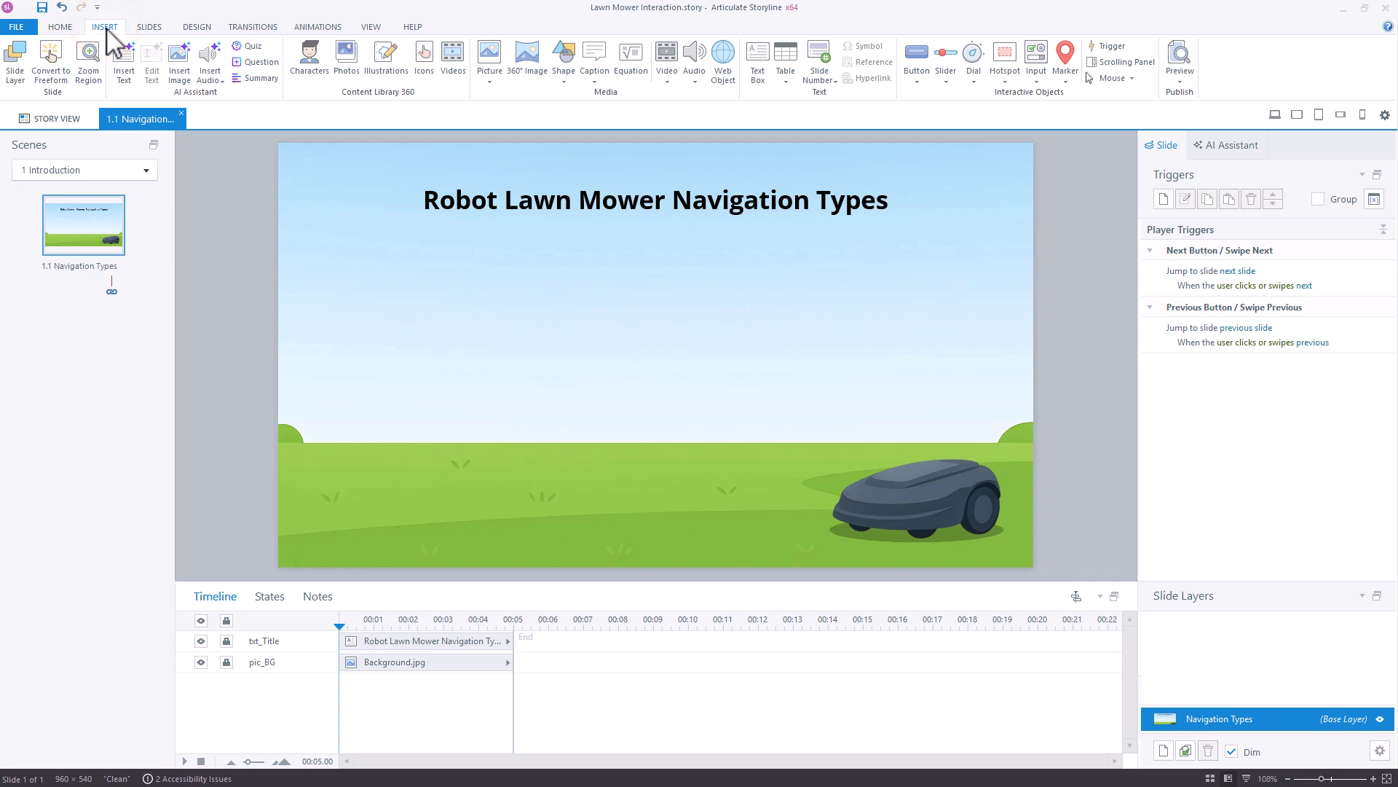
left_click(567, 82)
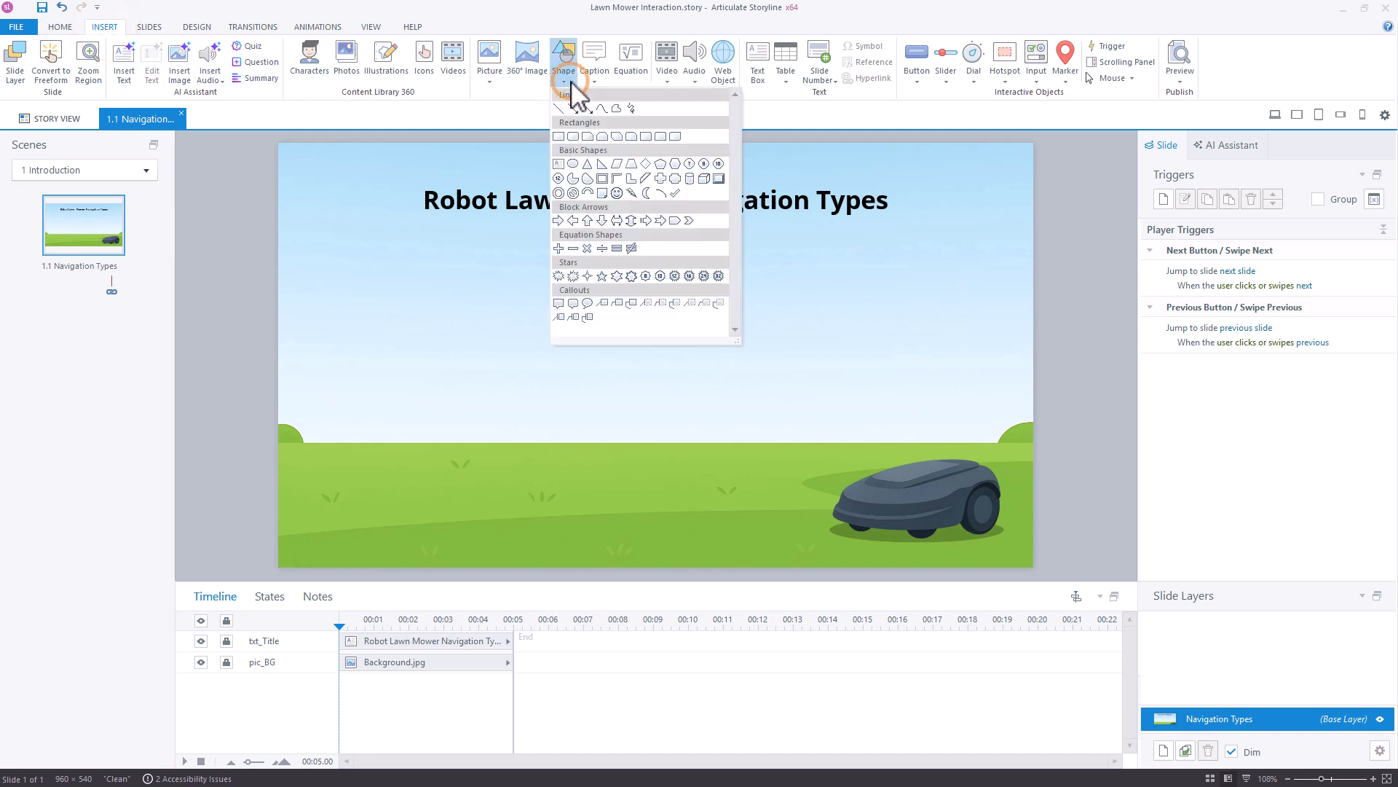
left_click(574, 136)
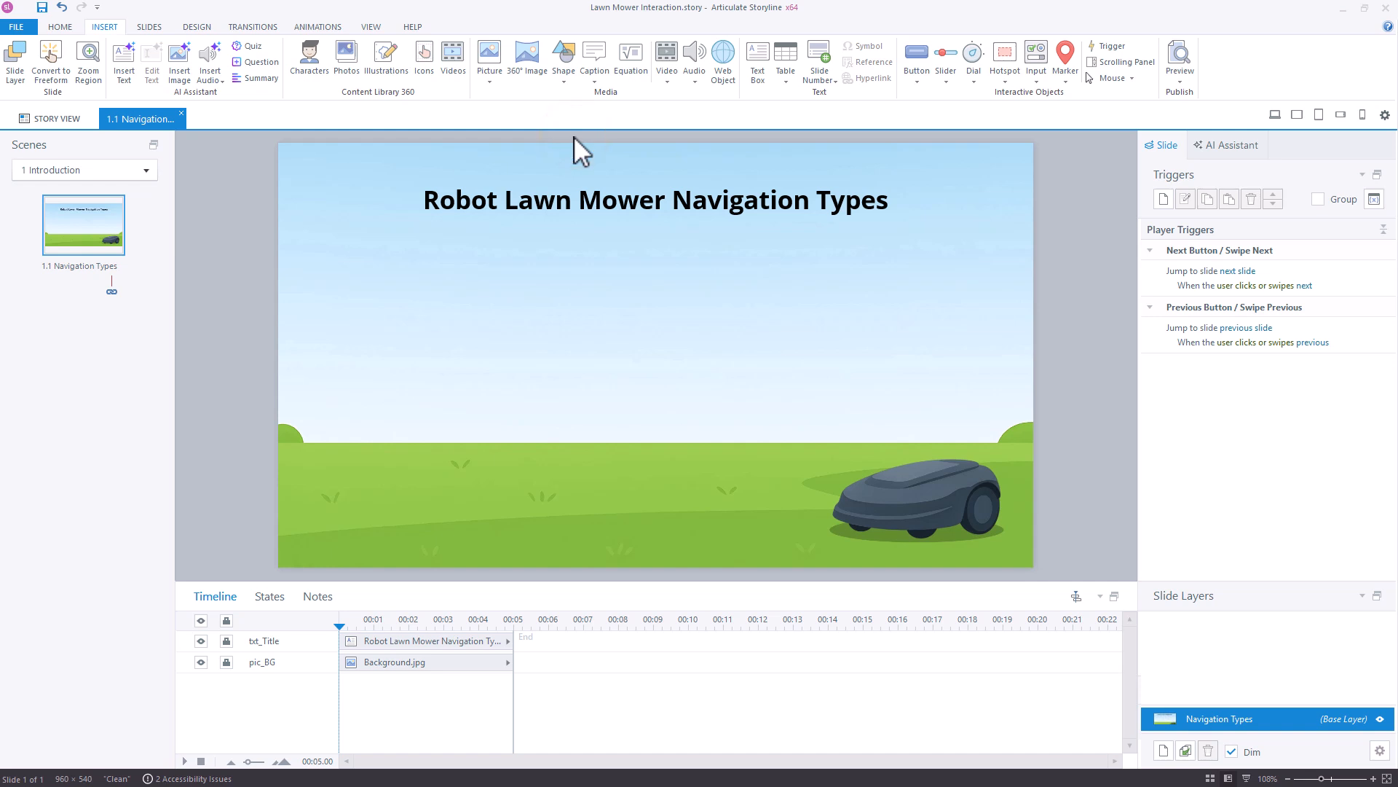
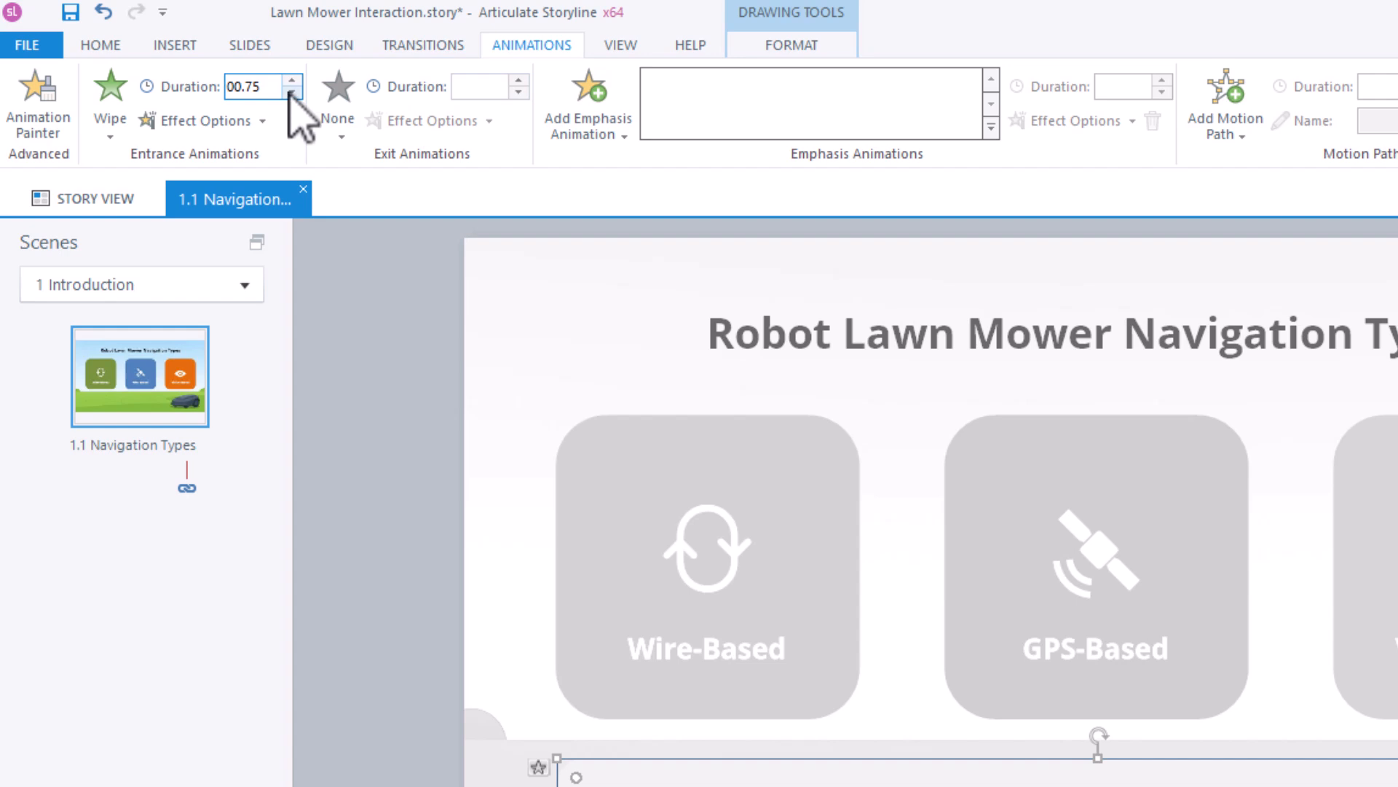
- Set the Wire-Based description box's Wipe entrance duration to 0.25 seconds and check its effect options, keeping the From Bottom direction
left_click(292, 93)
left_click(291, 93)
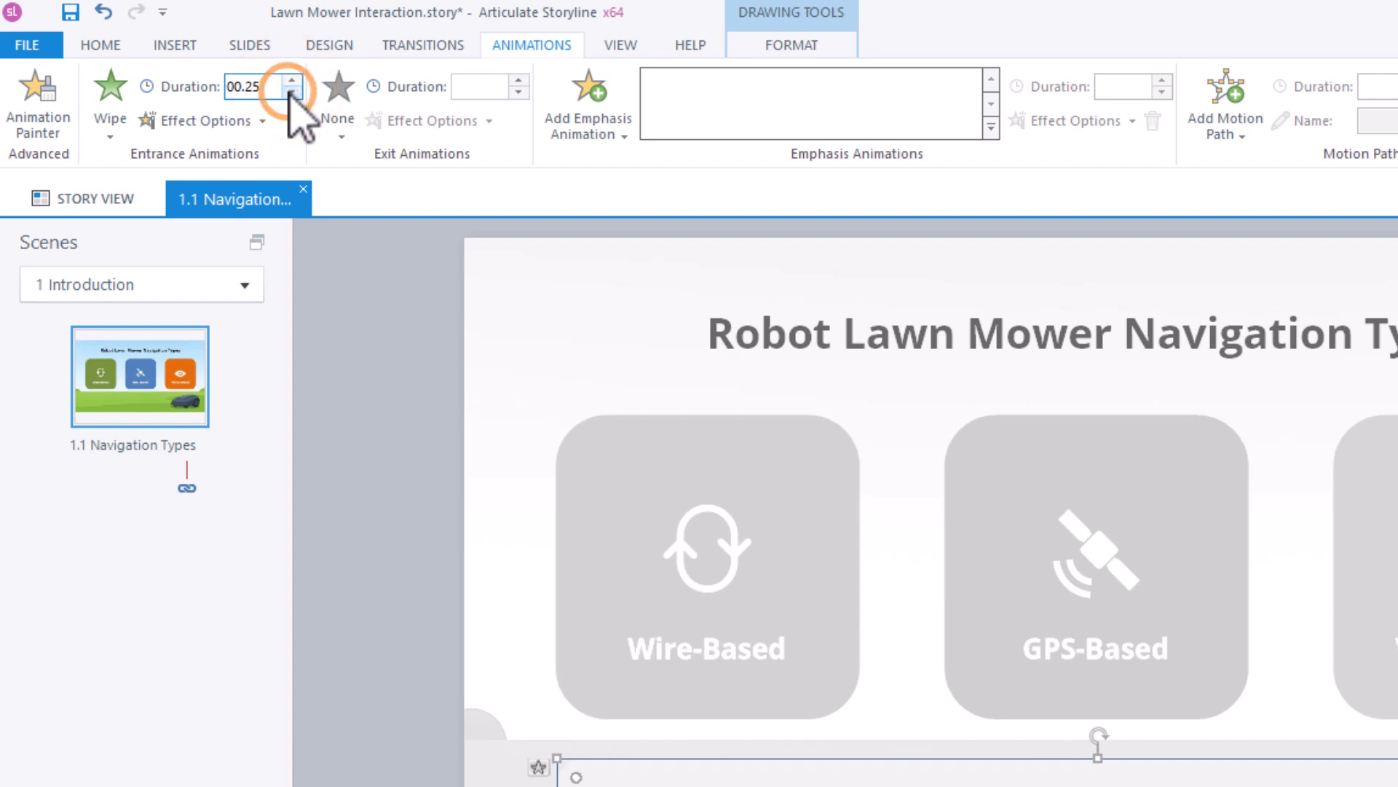
left_click(255, 121)
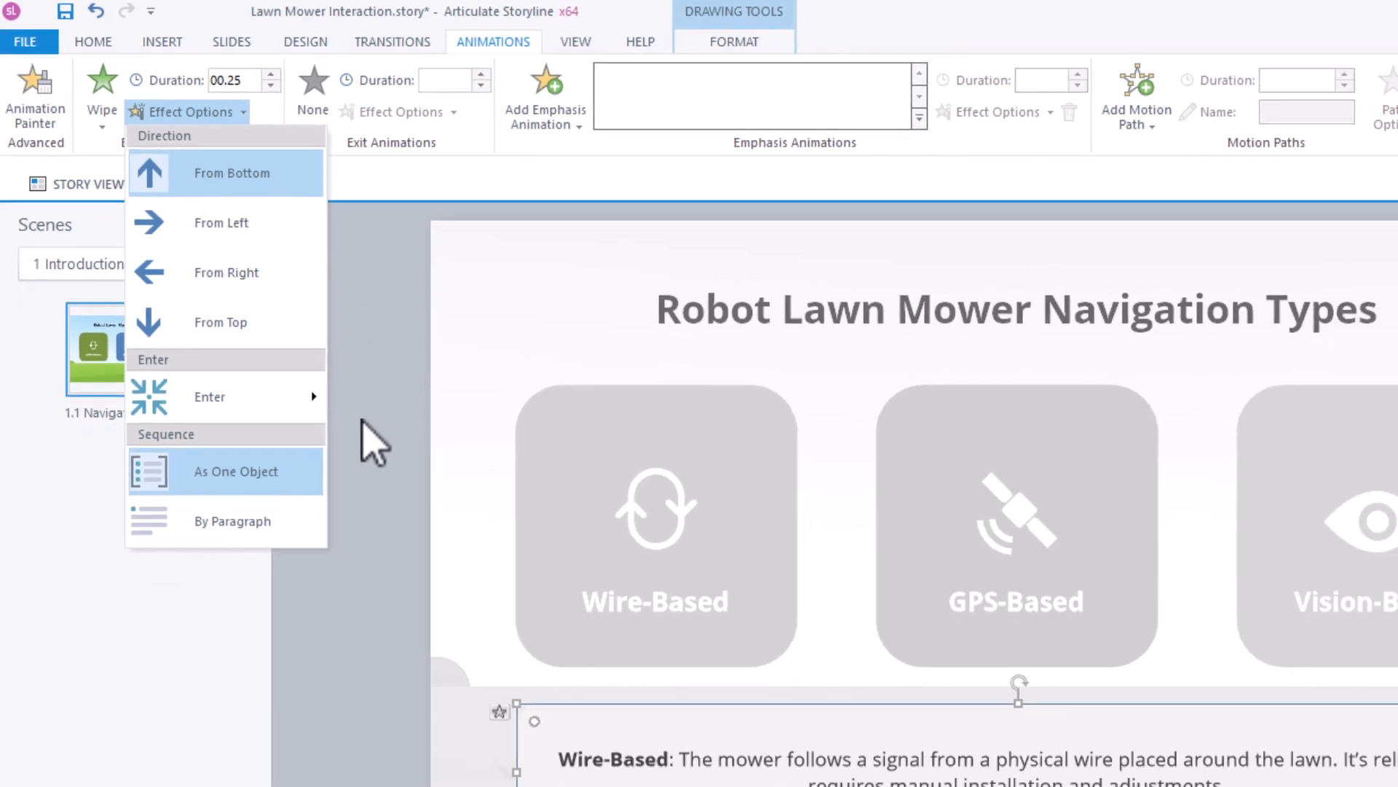
left_click(364, 394)
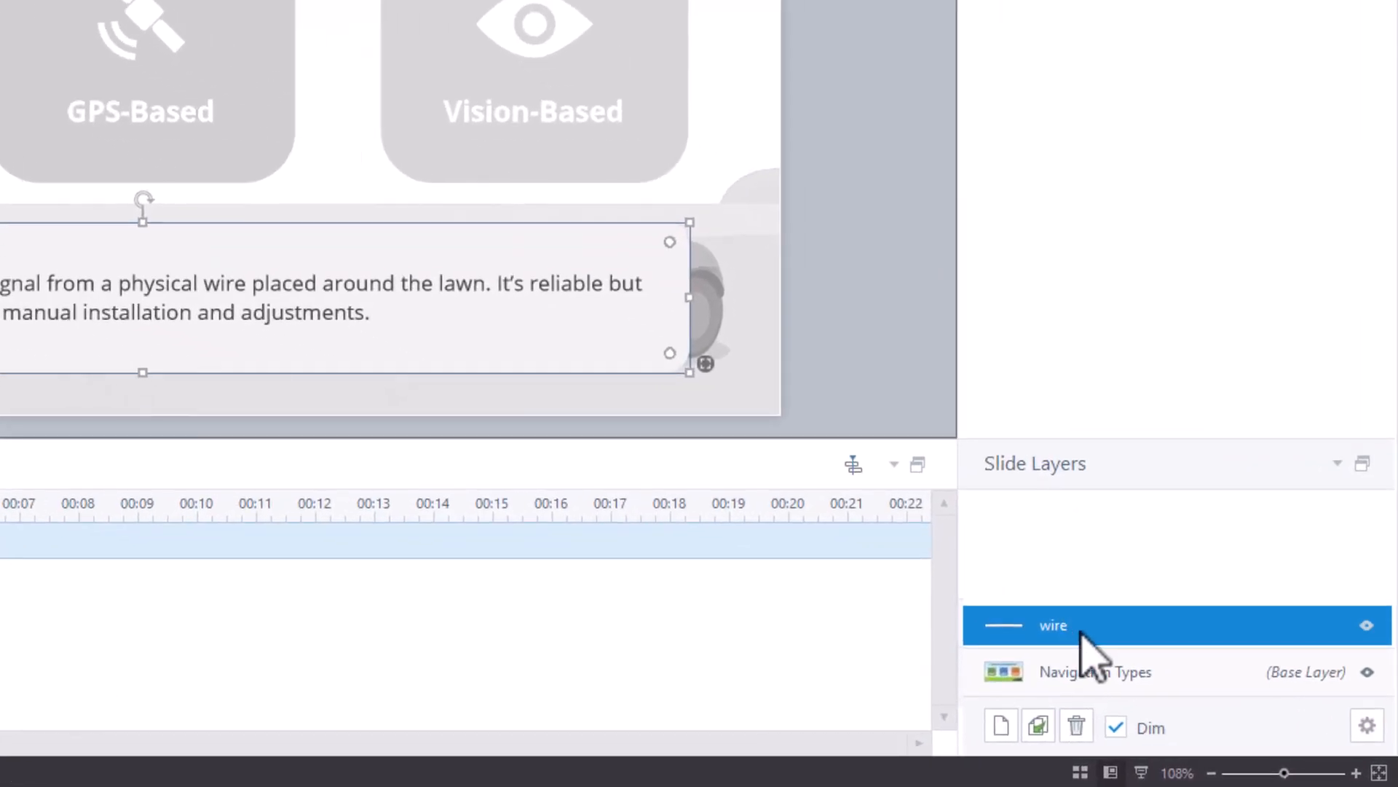
- Duplicate the wire layer twice to provide layers for the other two navigation types
left_click(1081, 630)
key("ctrl+d")
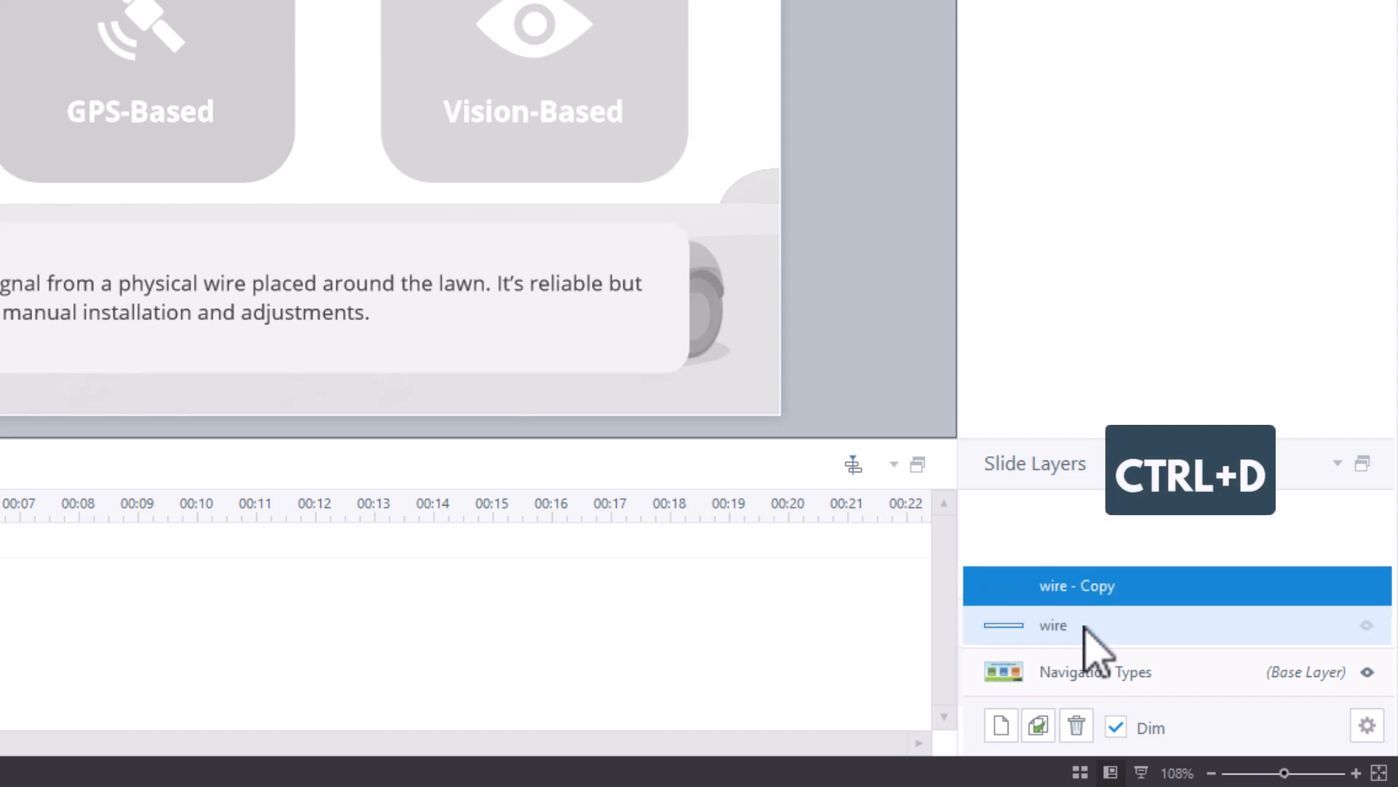
key("ctrl+d")
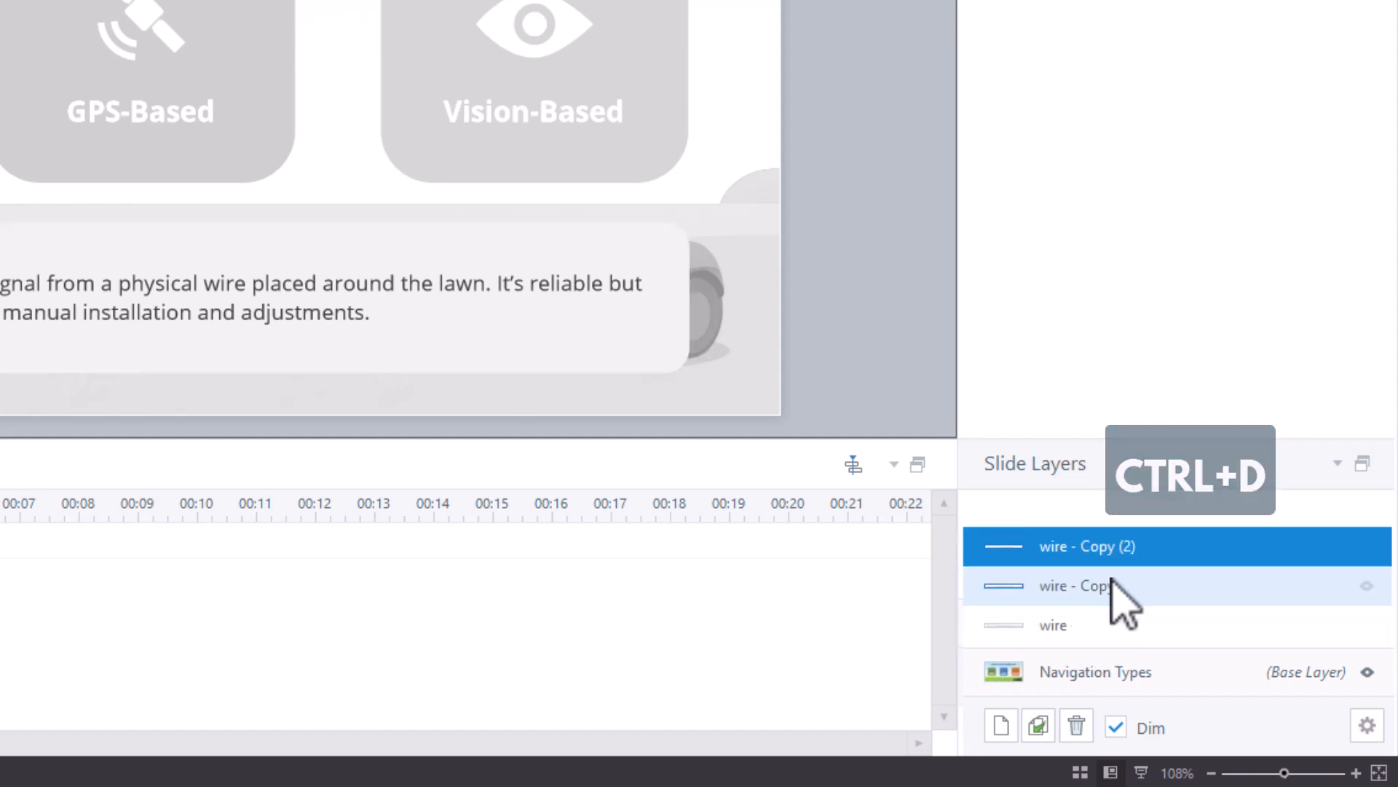
- Rename the first wire layer copy to "gps" and the second copy to "vision"
double_click(1060, 587)
type("gp")
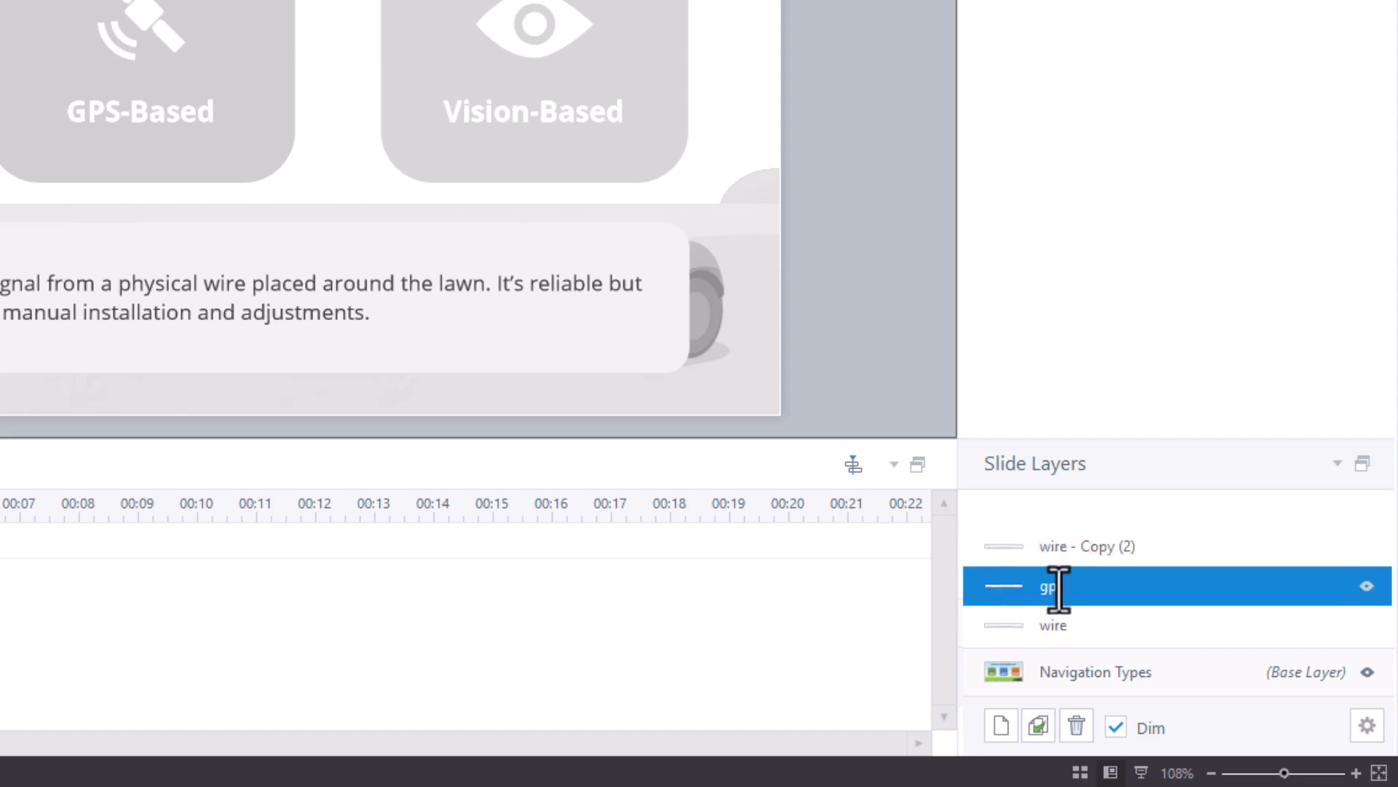
key("Return")
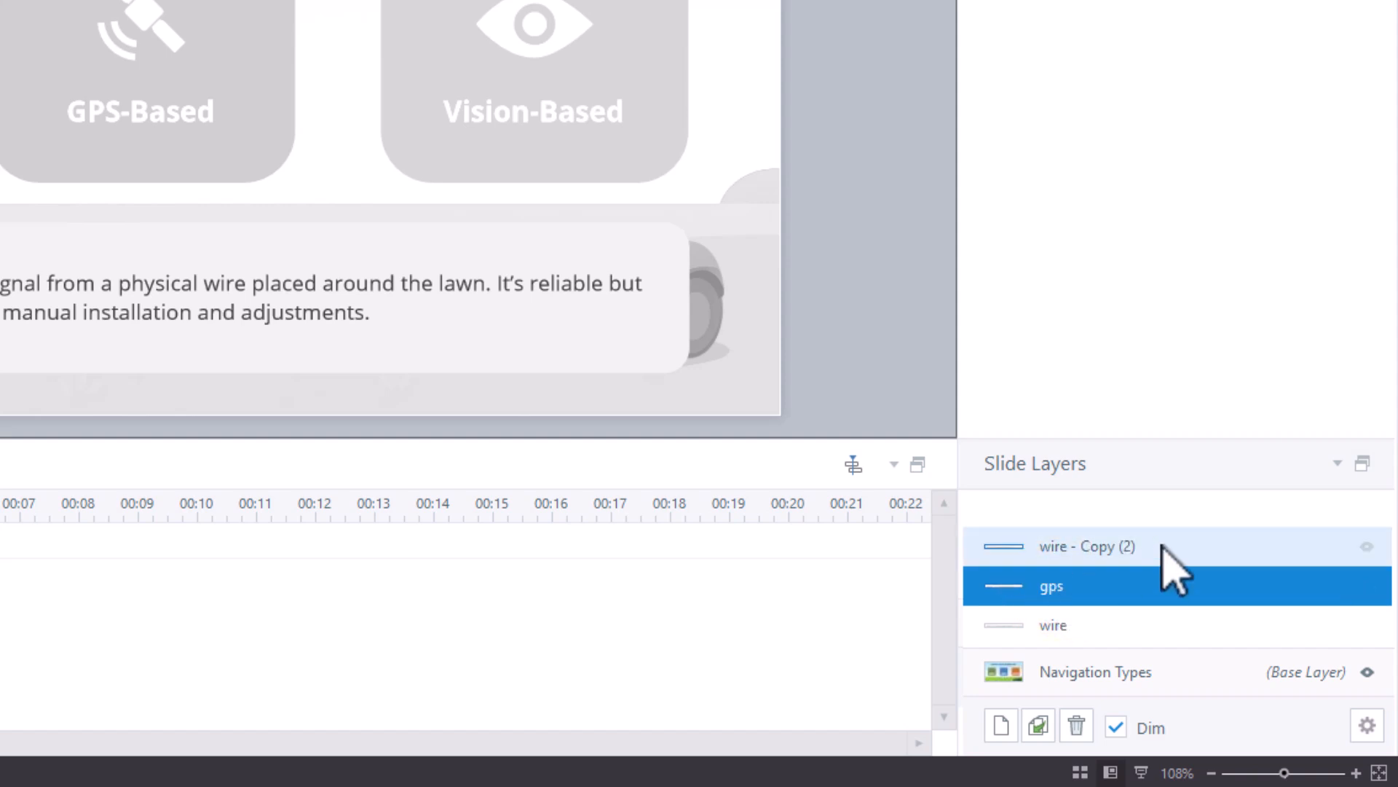
double_click(1112, 554)
type("vision")
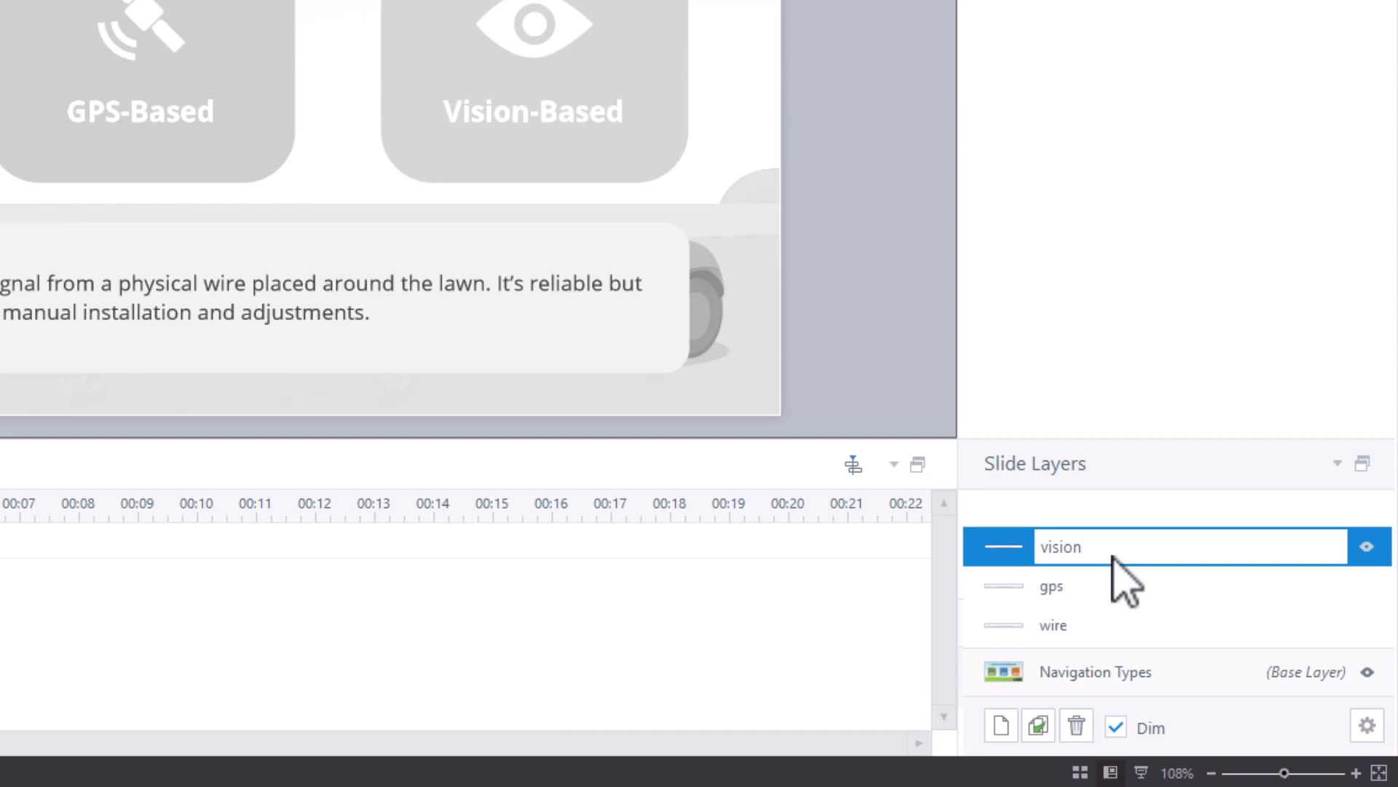
key("Return")
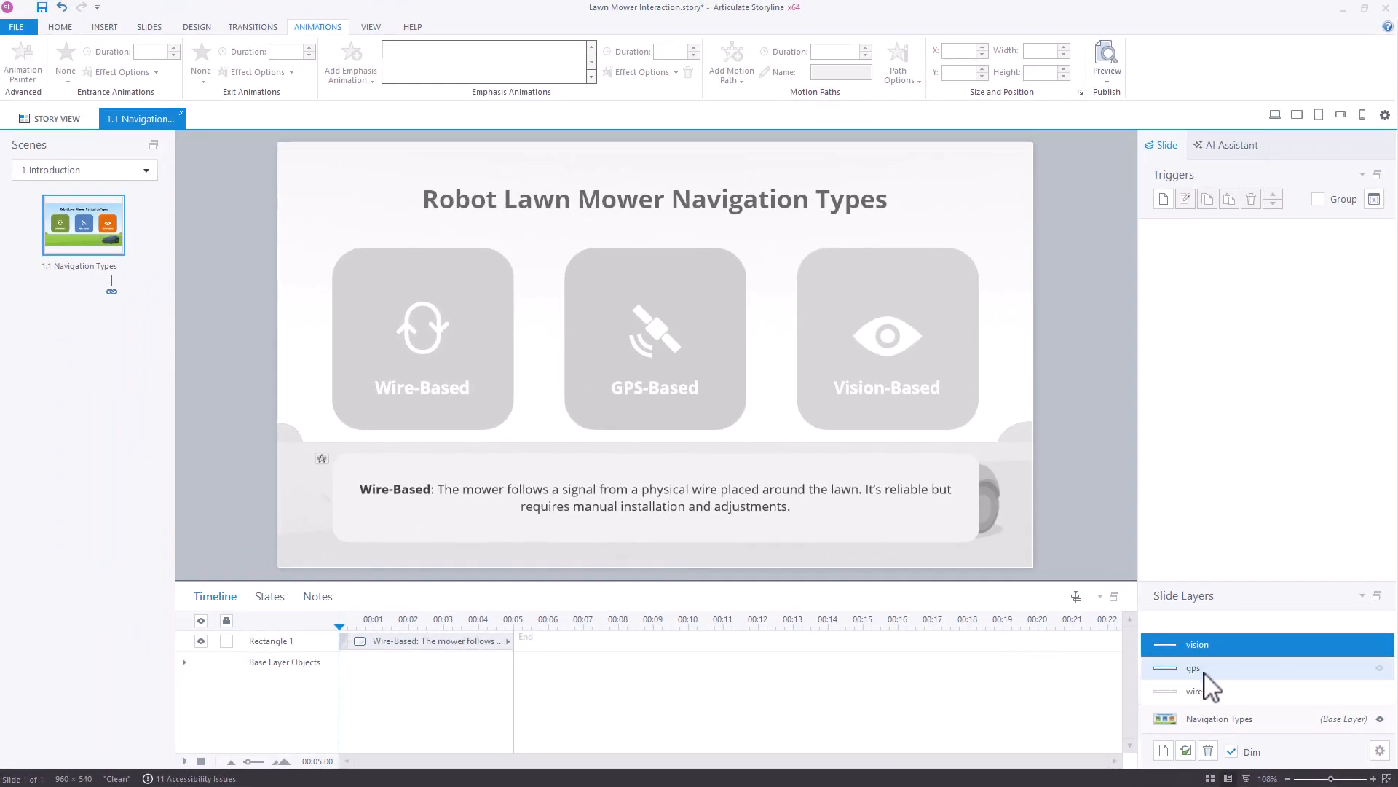
- Replace the description on the gps layer with the GPS-Based paragraph copied from Layer text.txt in Notepad
left_click(1201, 670)
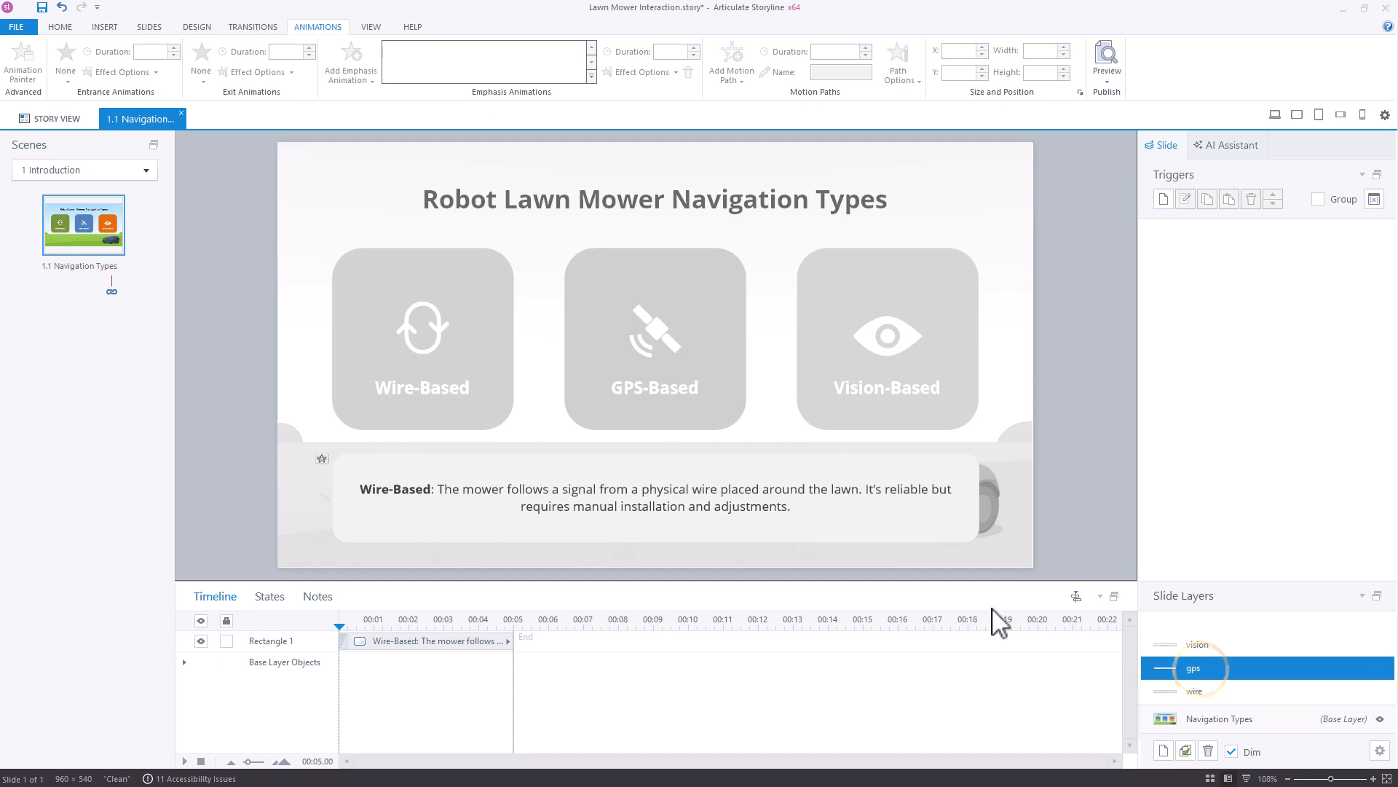
key("alt+Tab")
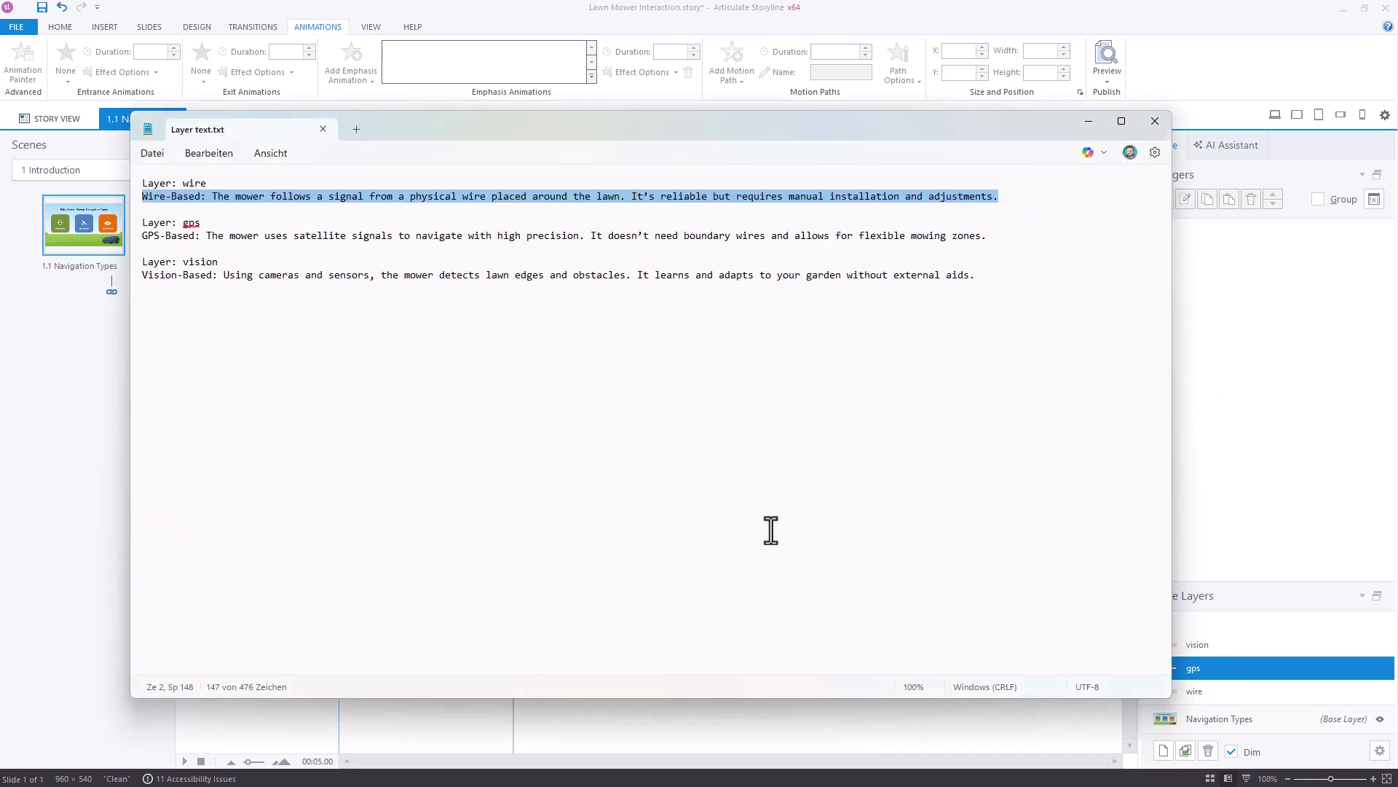
left_click_drag(1002, 237, 140, 242)
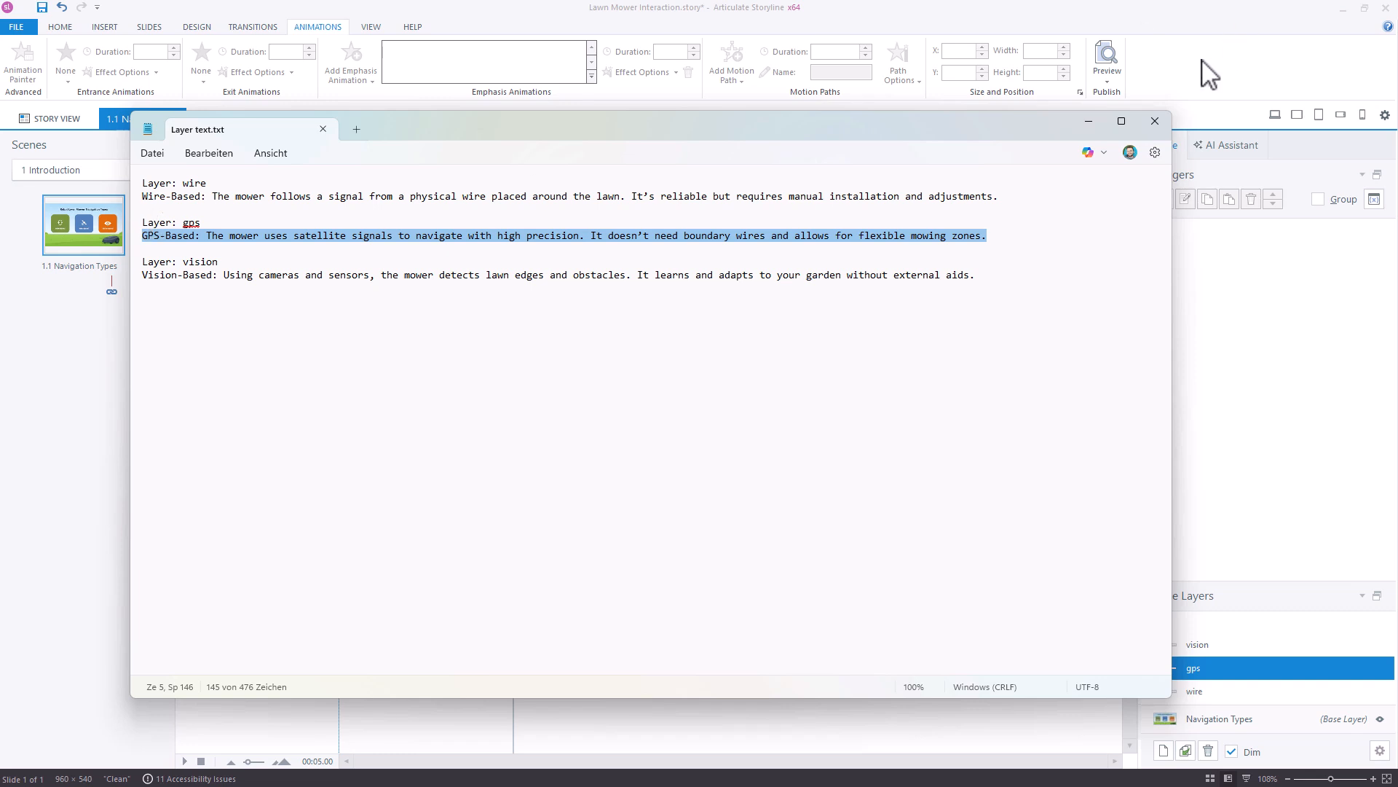
left_click(1089, 121)
left_click(791, 509)
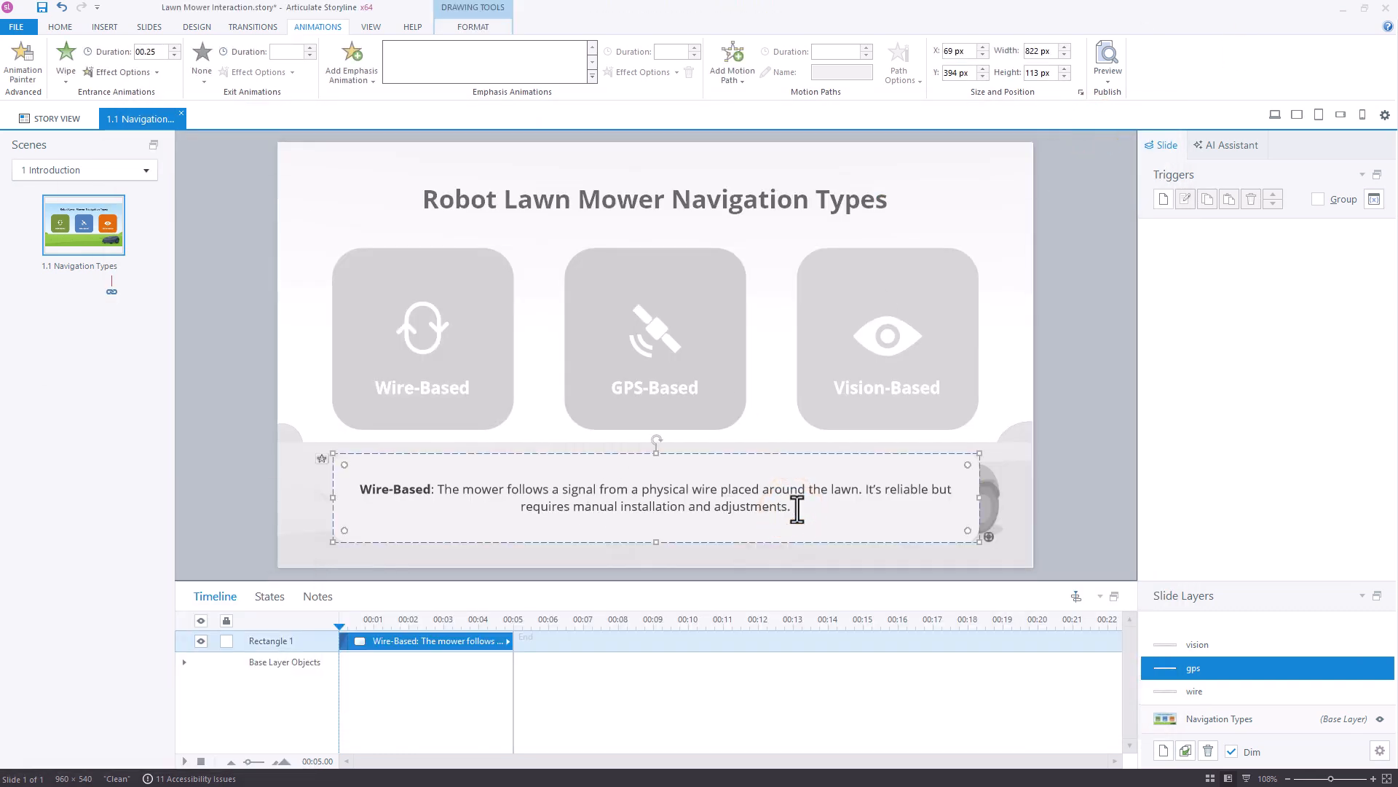
triple_click(802, 510)
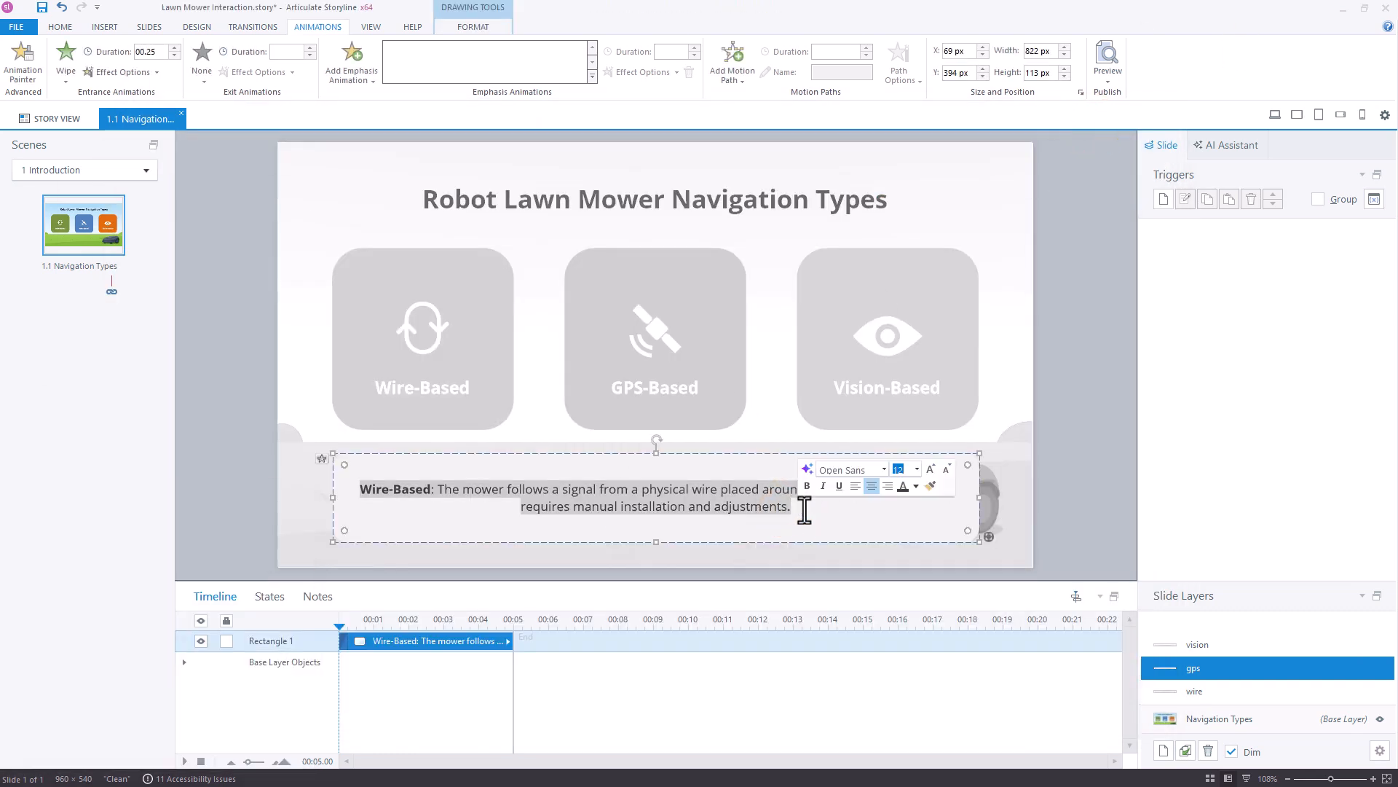
key("ctrl+v")
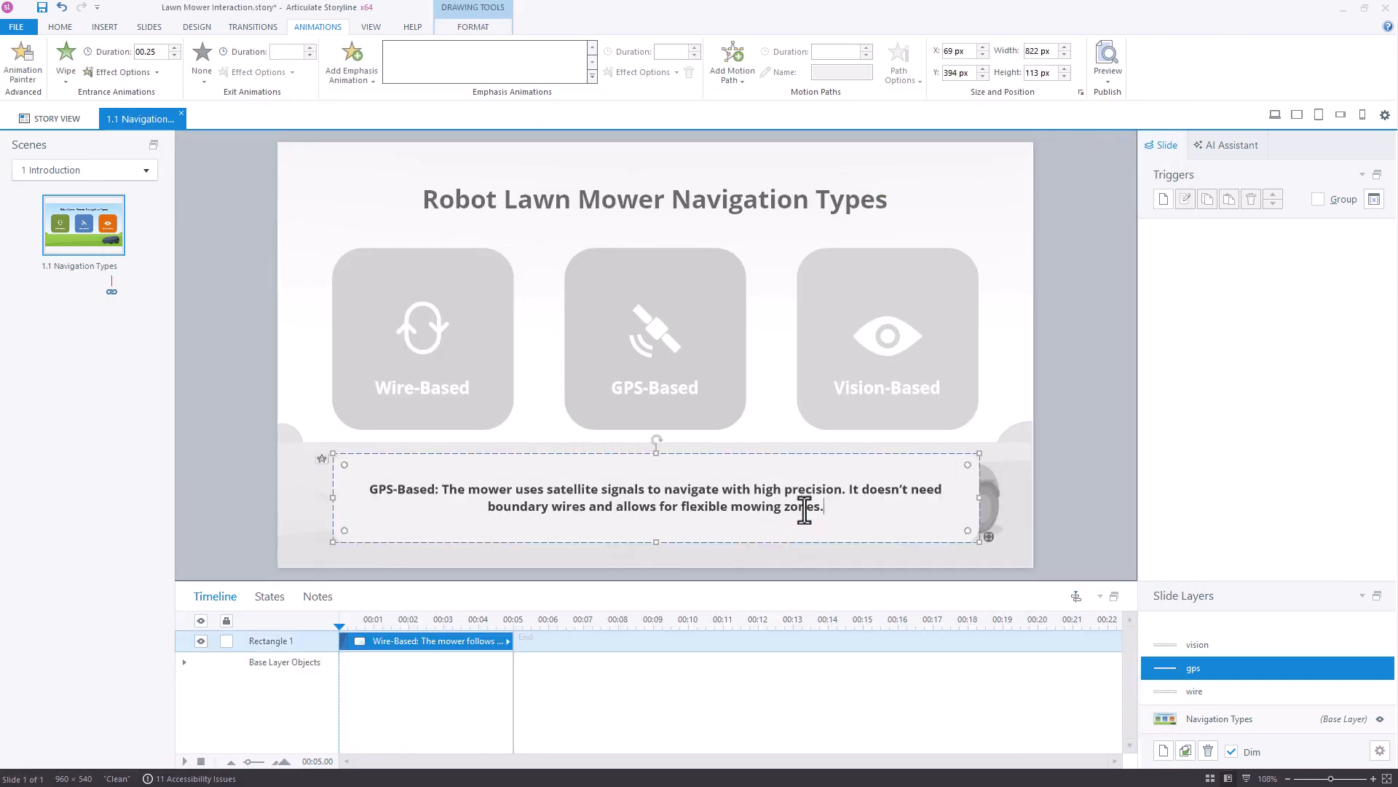
- Remove bold from the pasted gps layer description and make only the words "GPS-Based" bold
triple_click(443, 489)
left_click(455, 465)
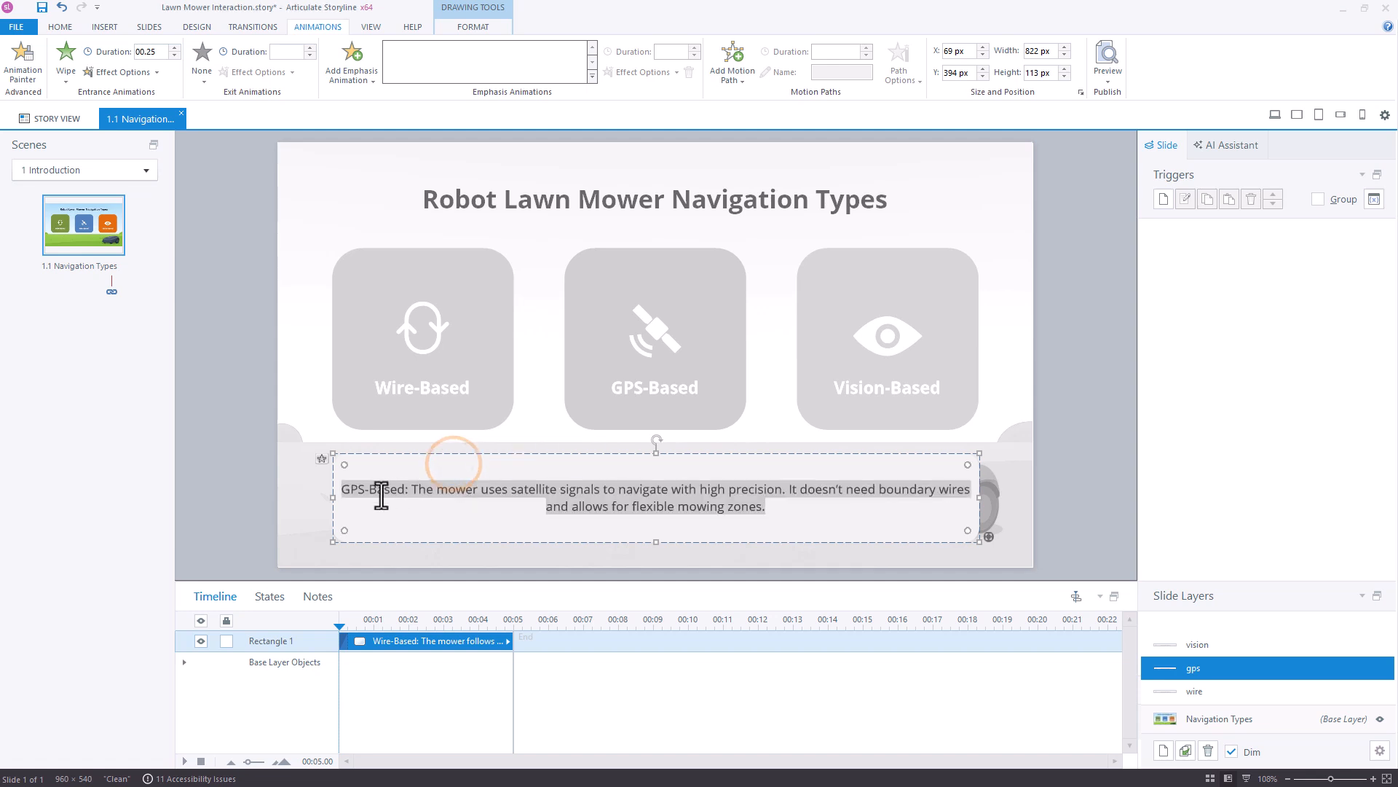
double_click(378, 488)
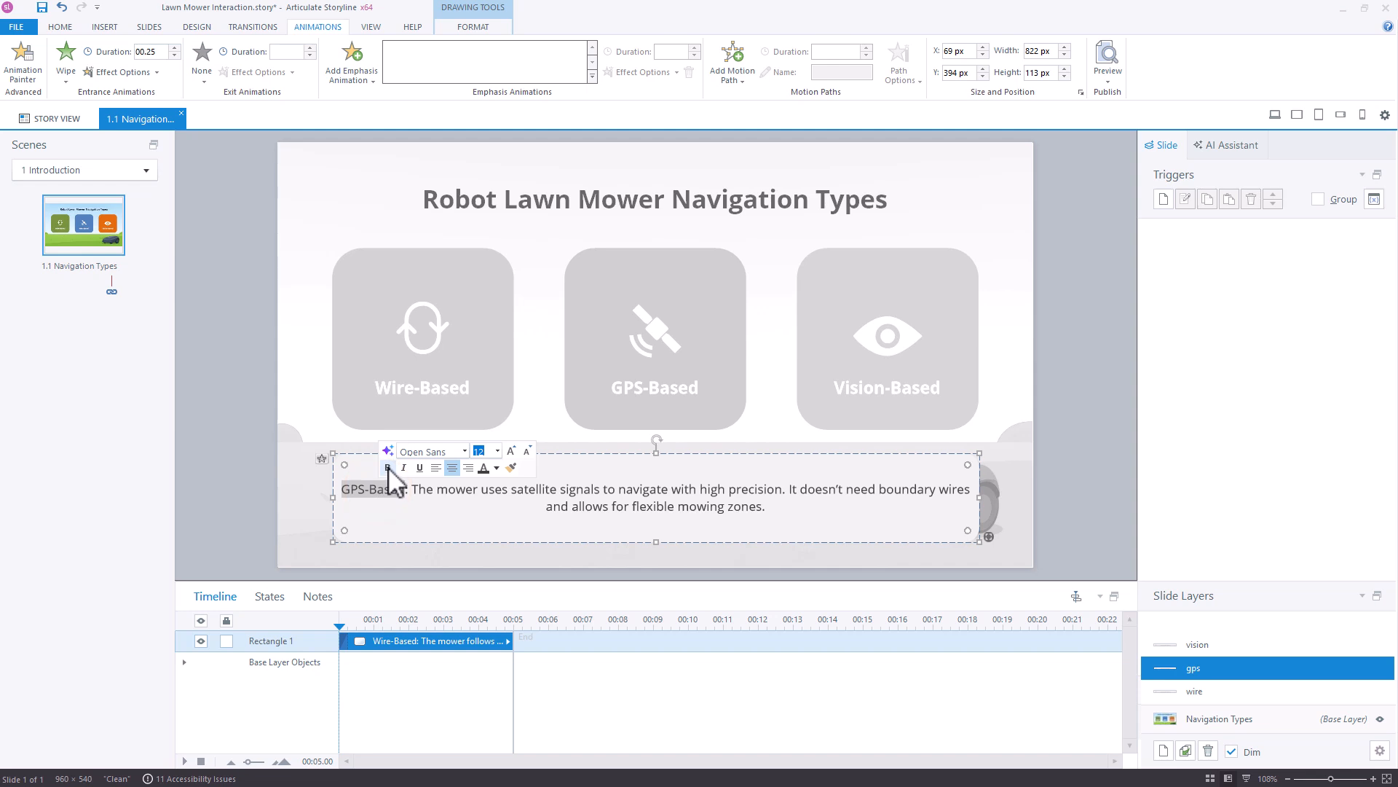
left_click(387, 467)
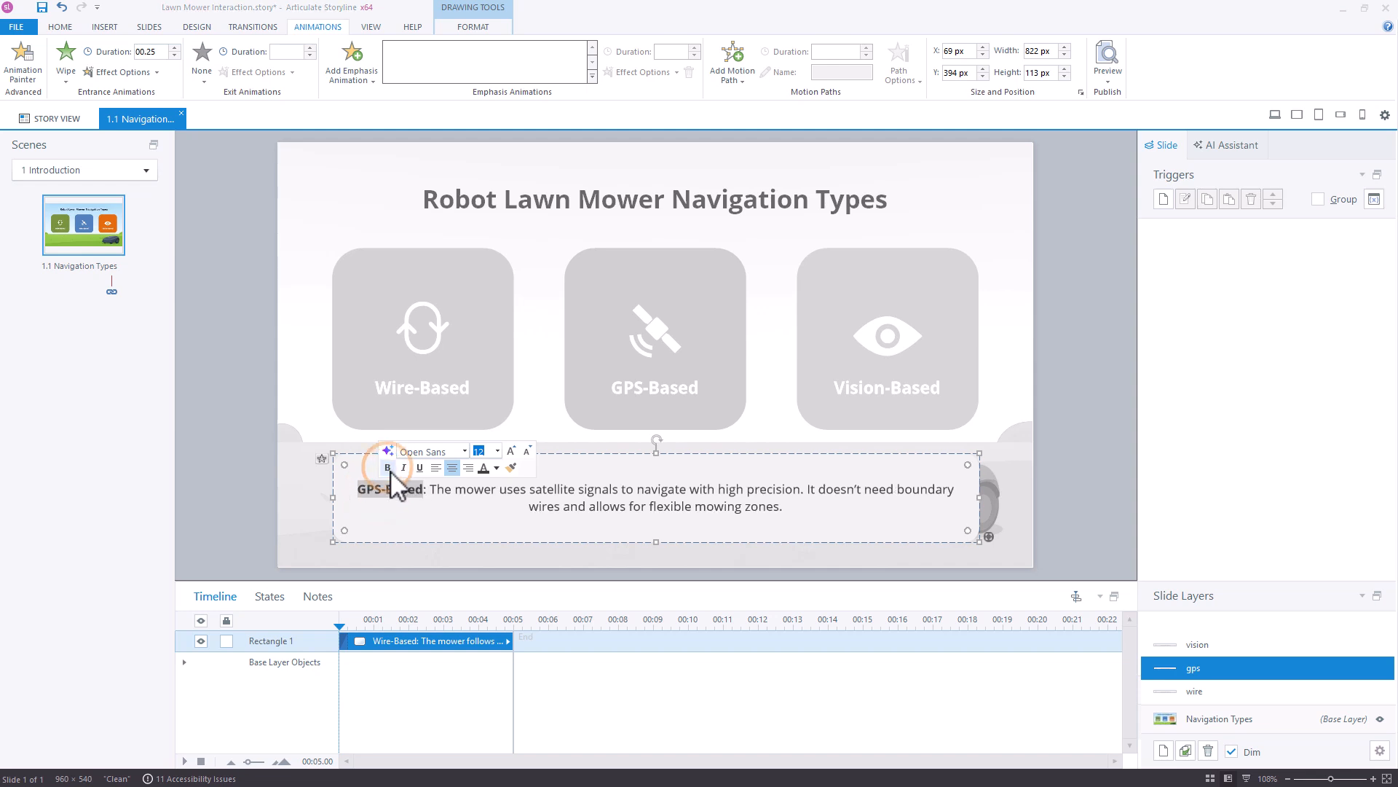
- Replace the description on the vision layer with the Vision-Based paragraph copied from Layer text.txt in Notepad
left_click(1207, 645)
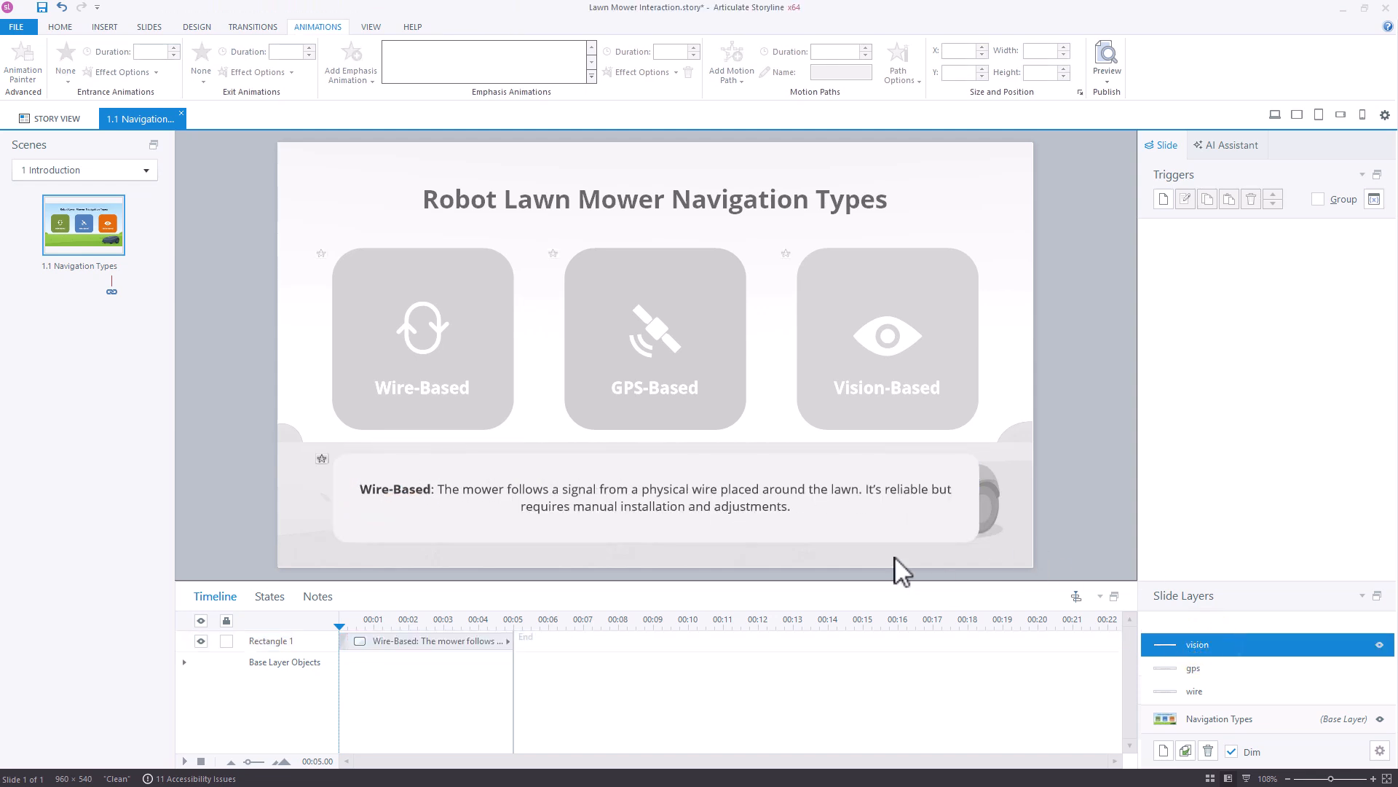
left_click(801, 507)
key("alt+Tab")
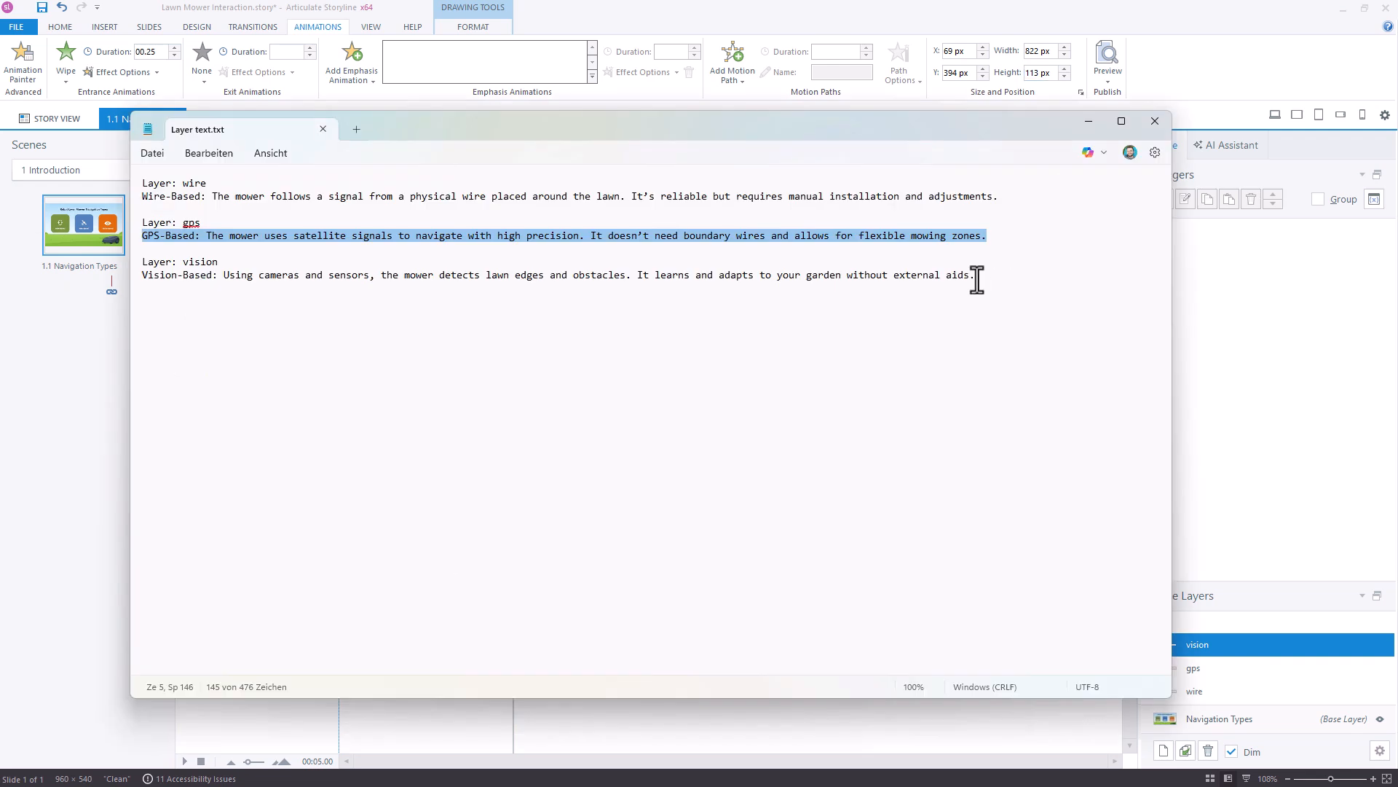
triple_click(974, 277)
key("alt+Tab")
key("ctrl+a")
key("ctrl+v")
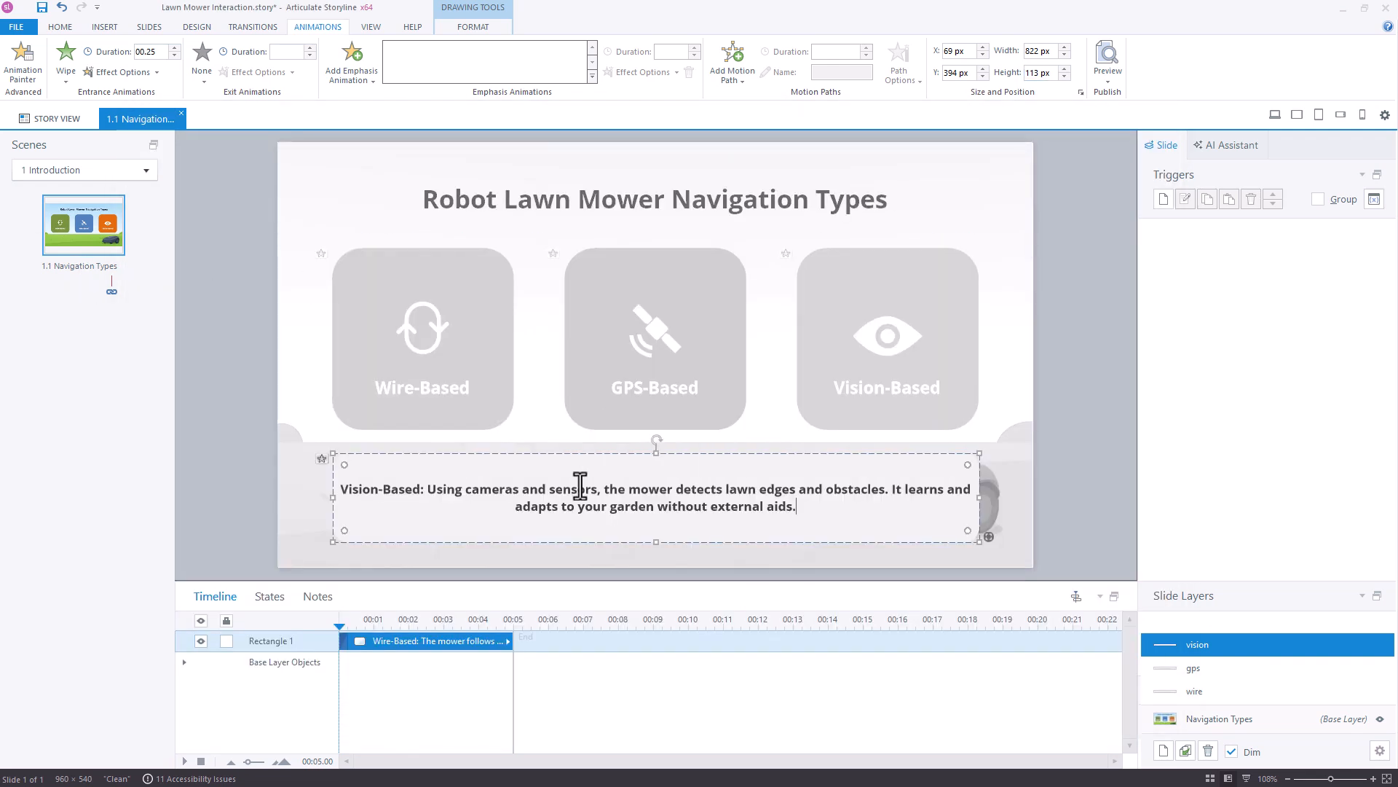
- Remove bold from the vision layer description except the words "Vision-Based", and check the gps and wire layers
left_click_drag(831, 510, 439, 486)
left_click(834, 512)
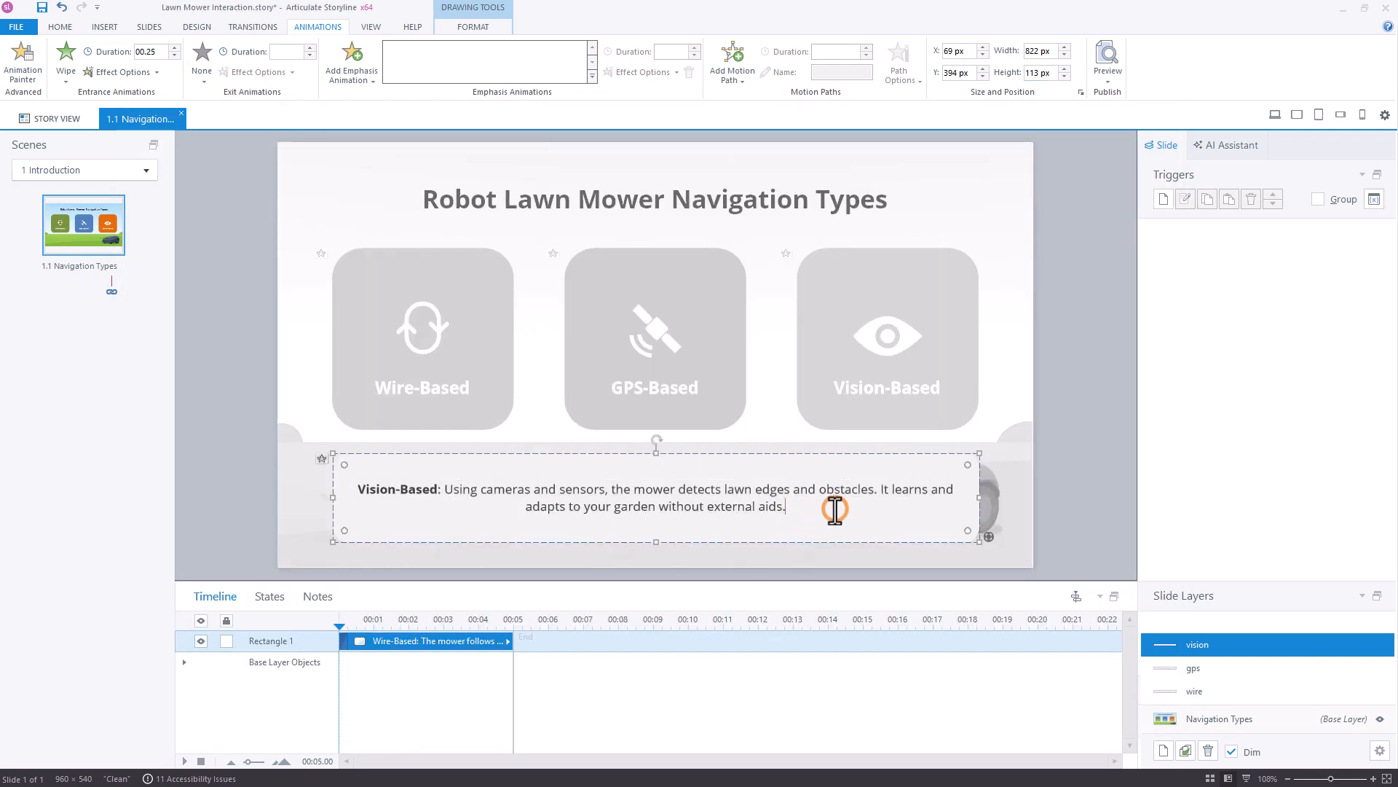
left_click(1190, 669)
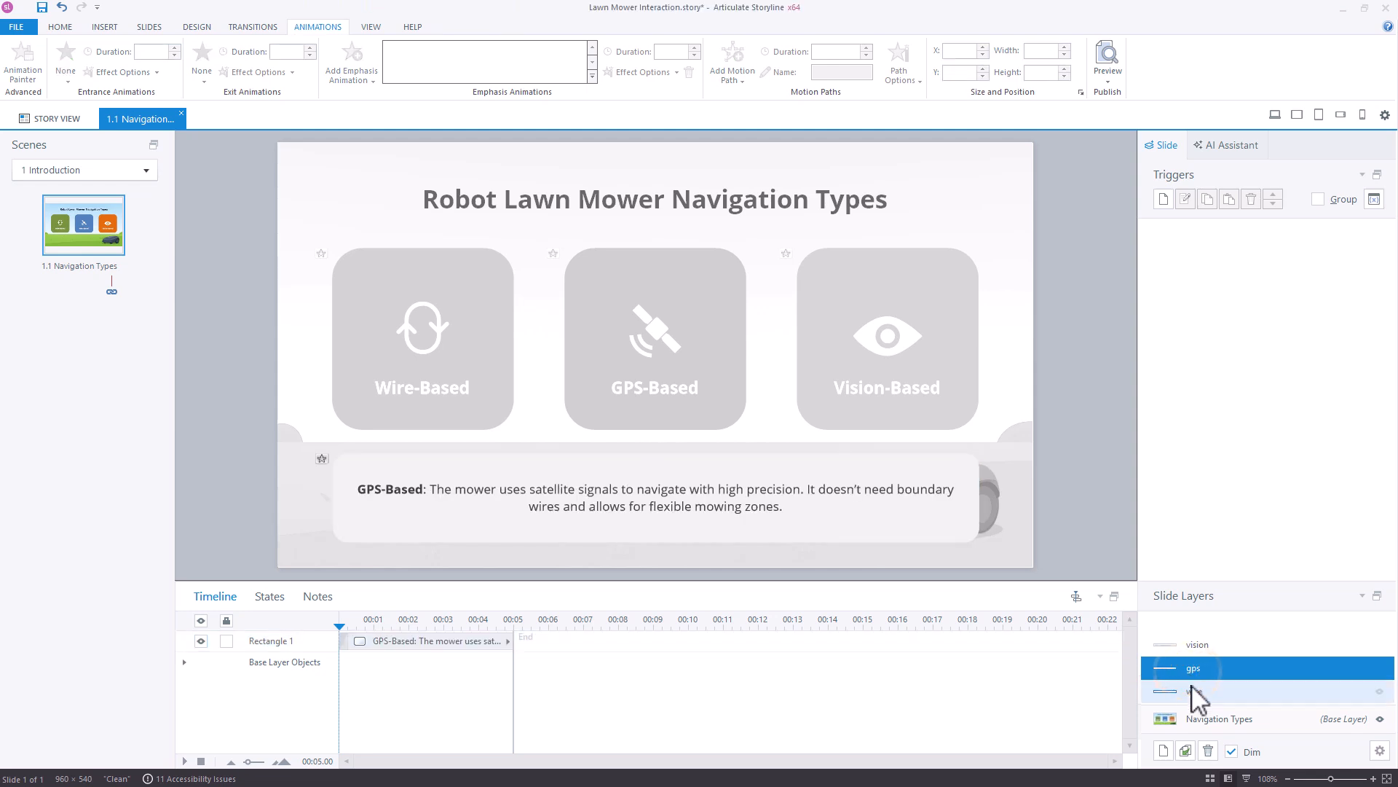
left_click(1194, 691)
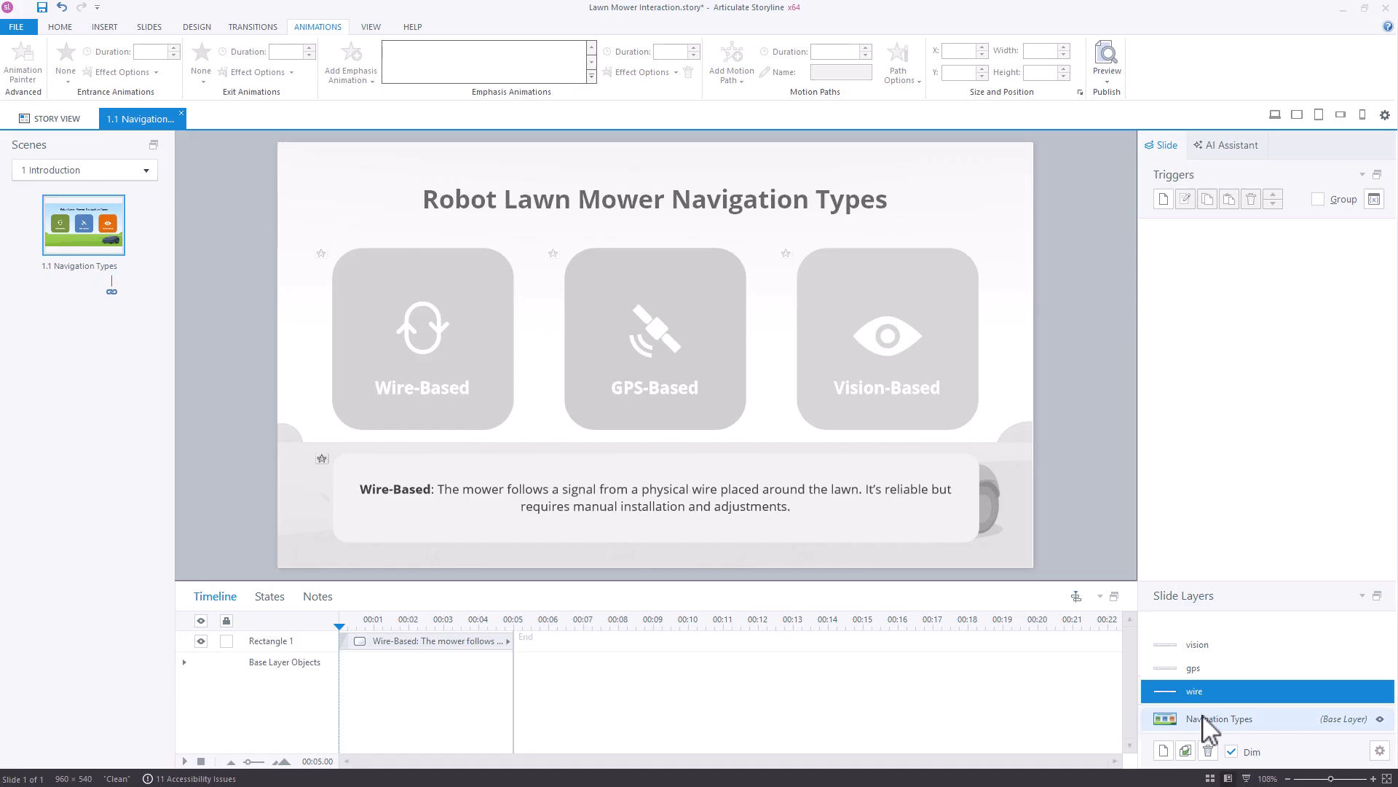
- On the base layer, add a trigger to the Wire-Based card that shows the wire layer when the user clicks btn_wire
left_click(1198, 723)
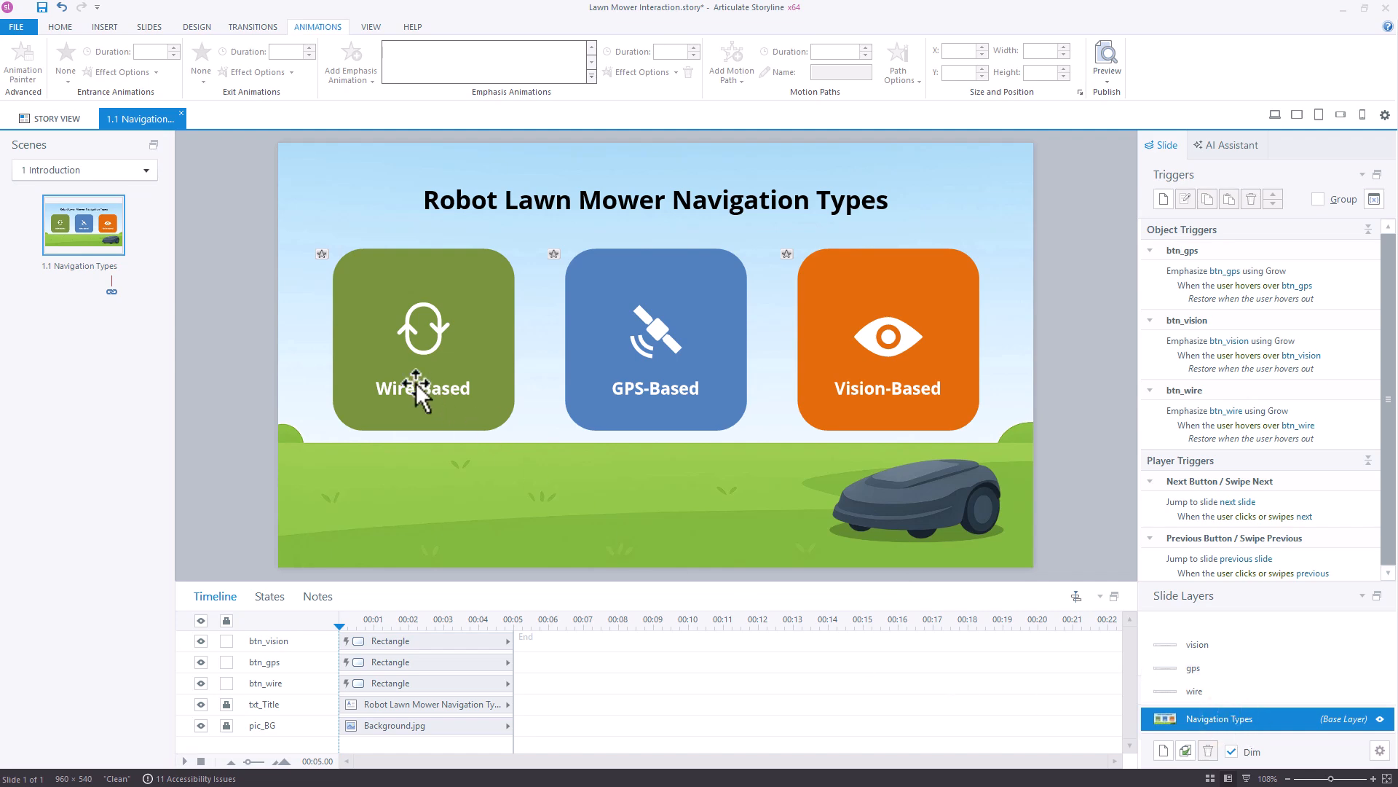
left_click(429, 306)
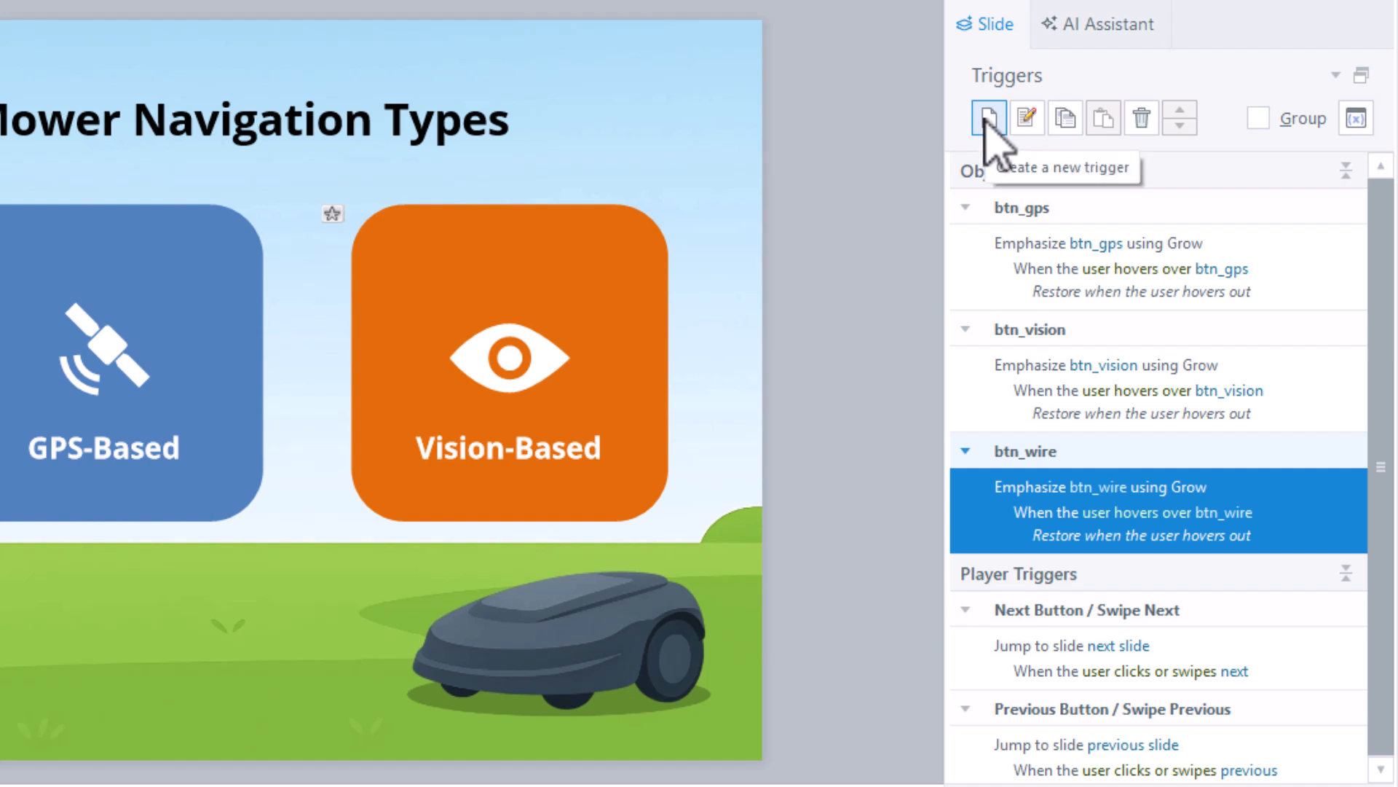
left_click(989, 118)
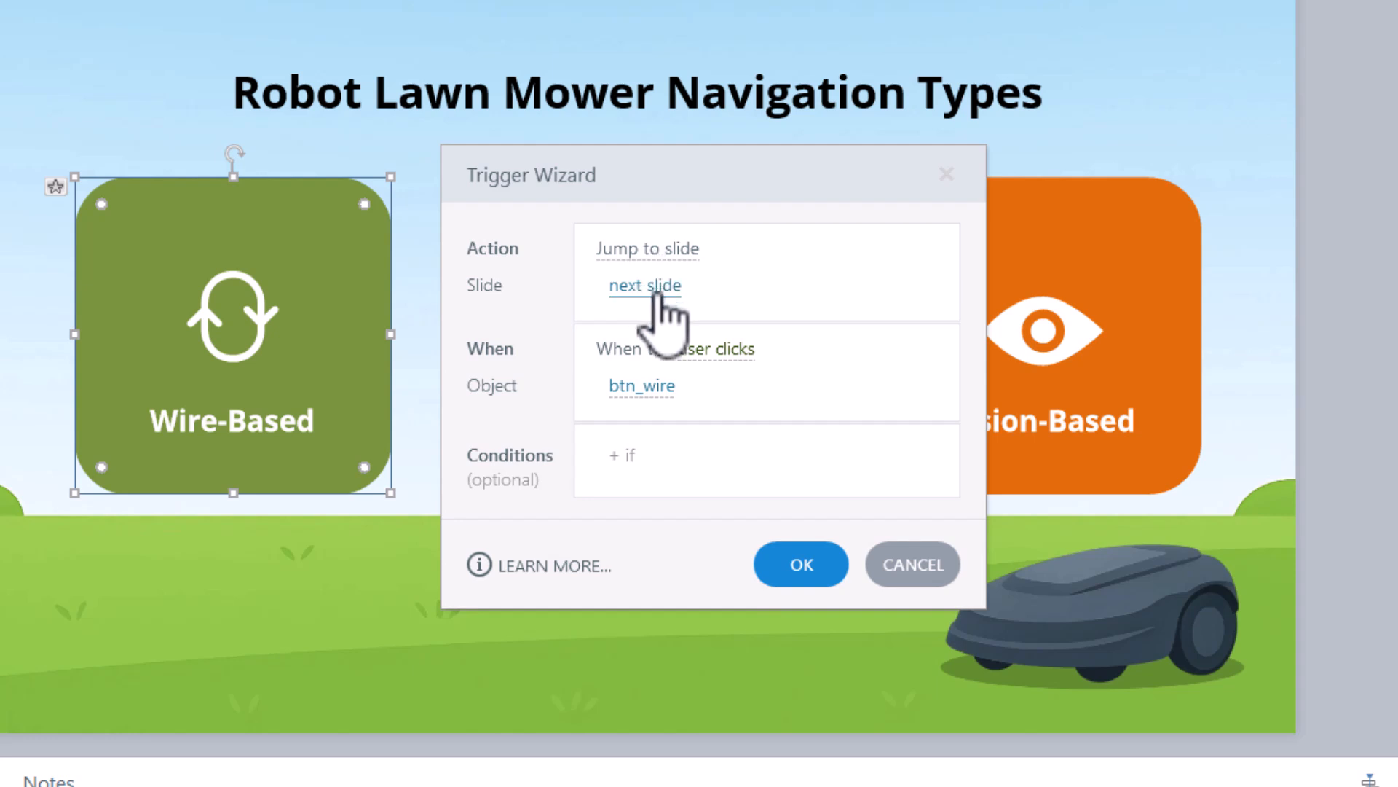
left_click(658, 248)
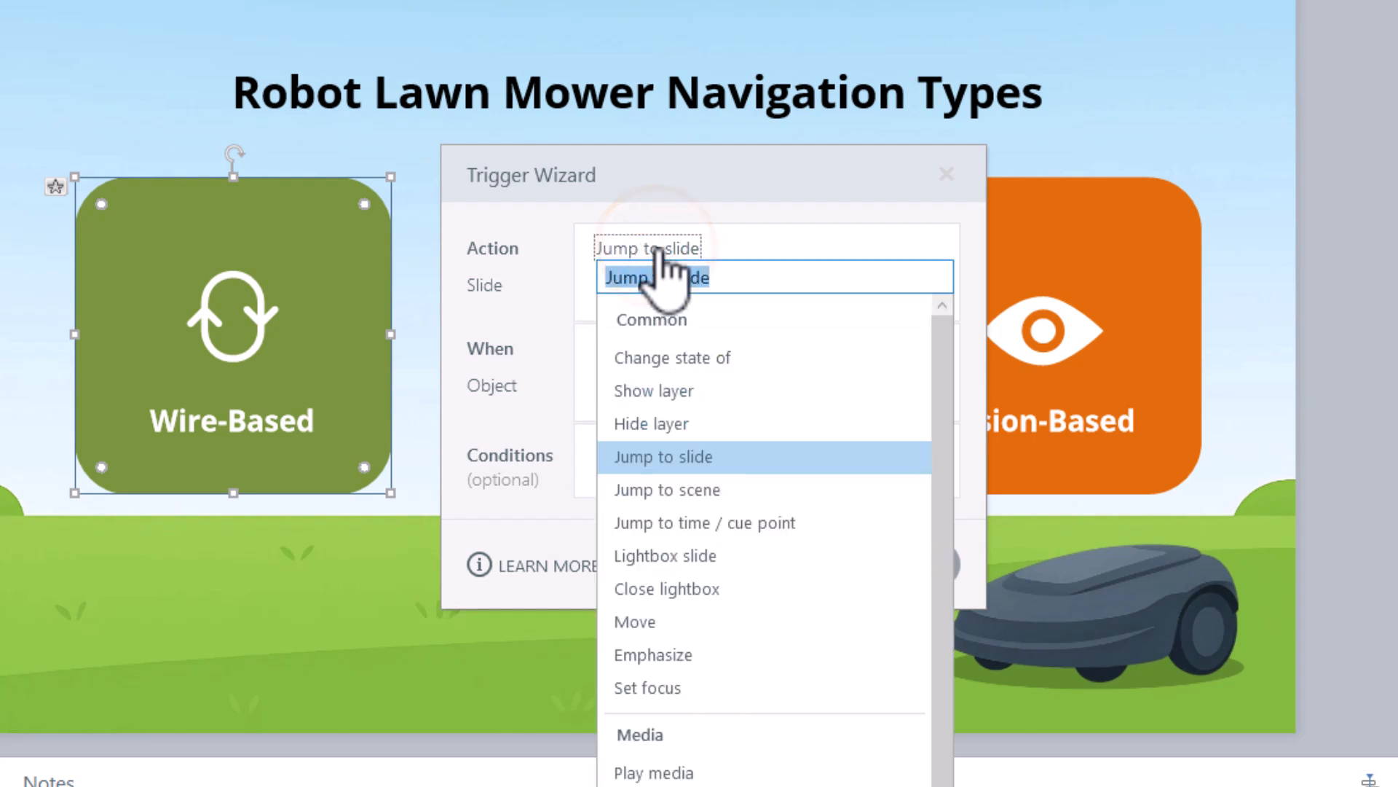
left_click(657, 393)
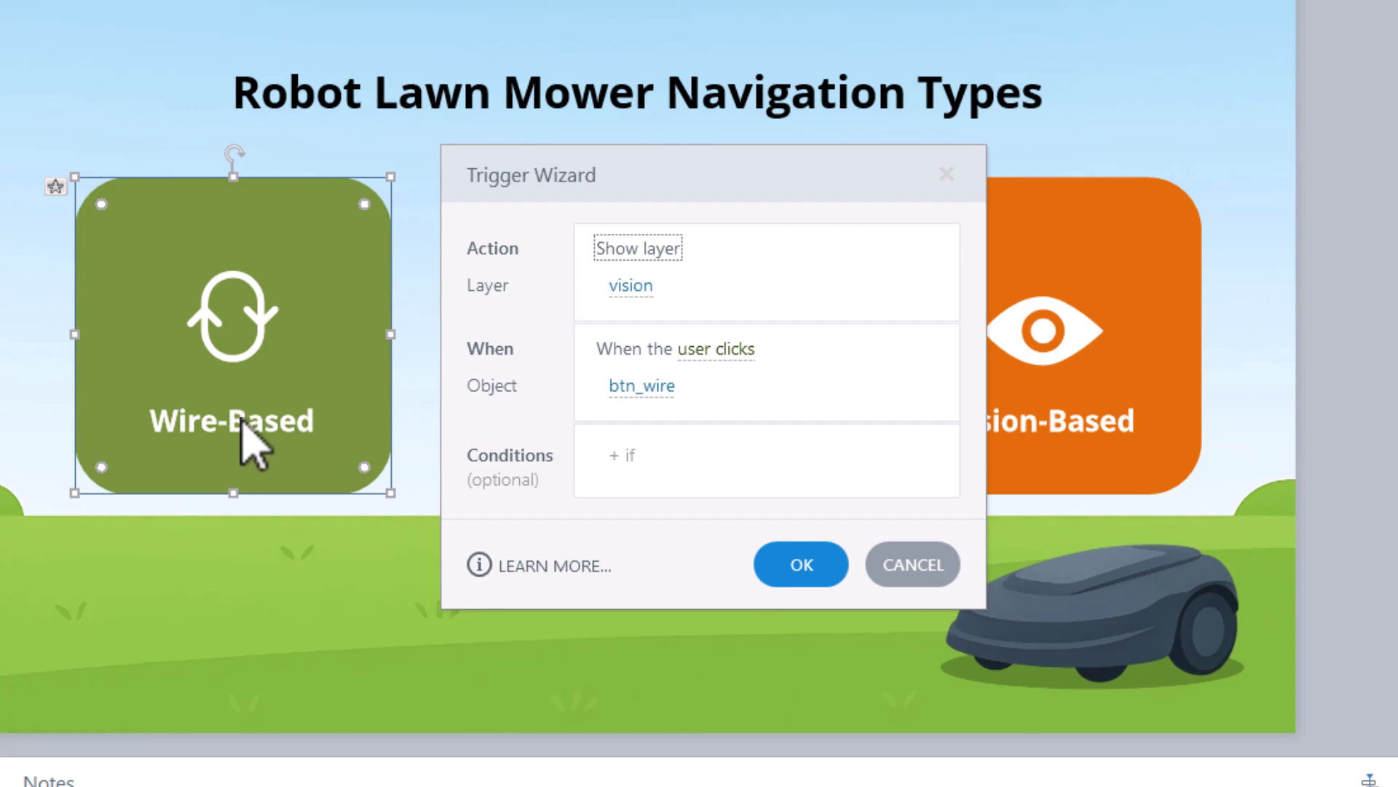
left_click(627, 286)
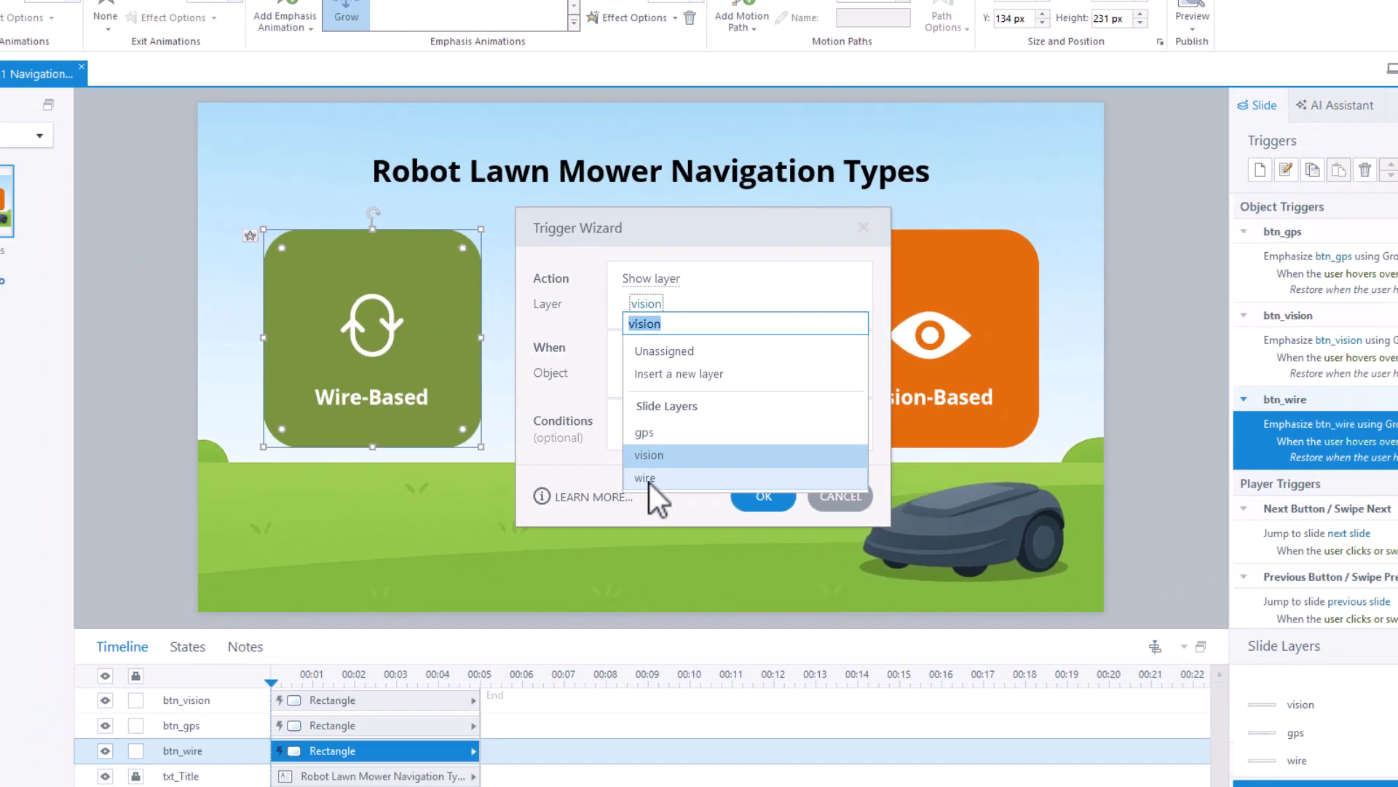
left_click(630, 539)
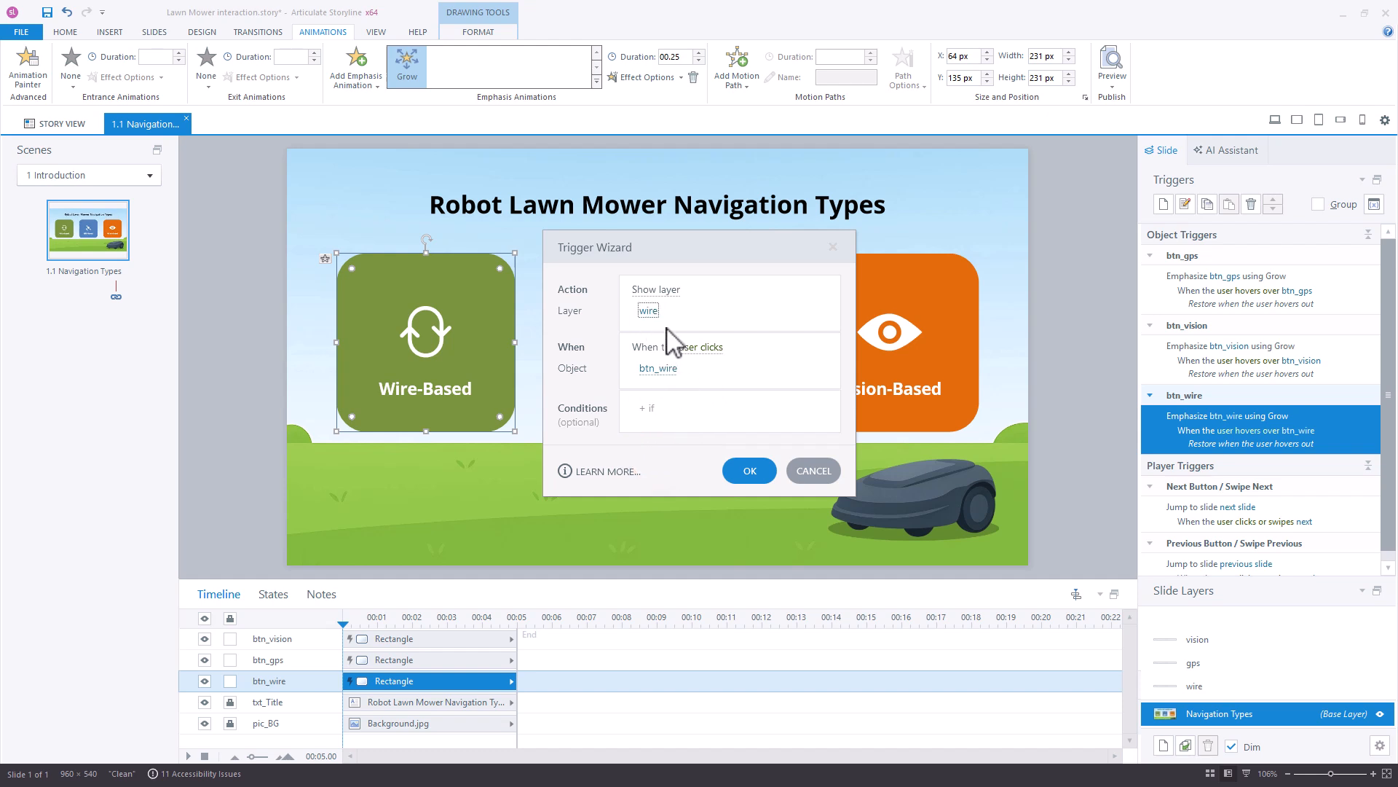
left_click(744, 471)
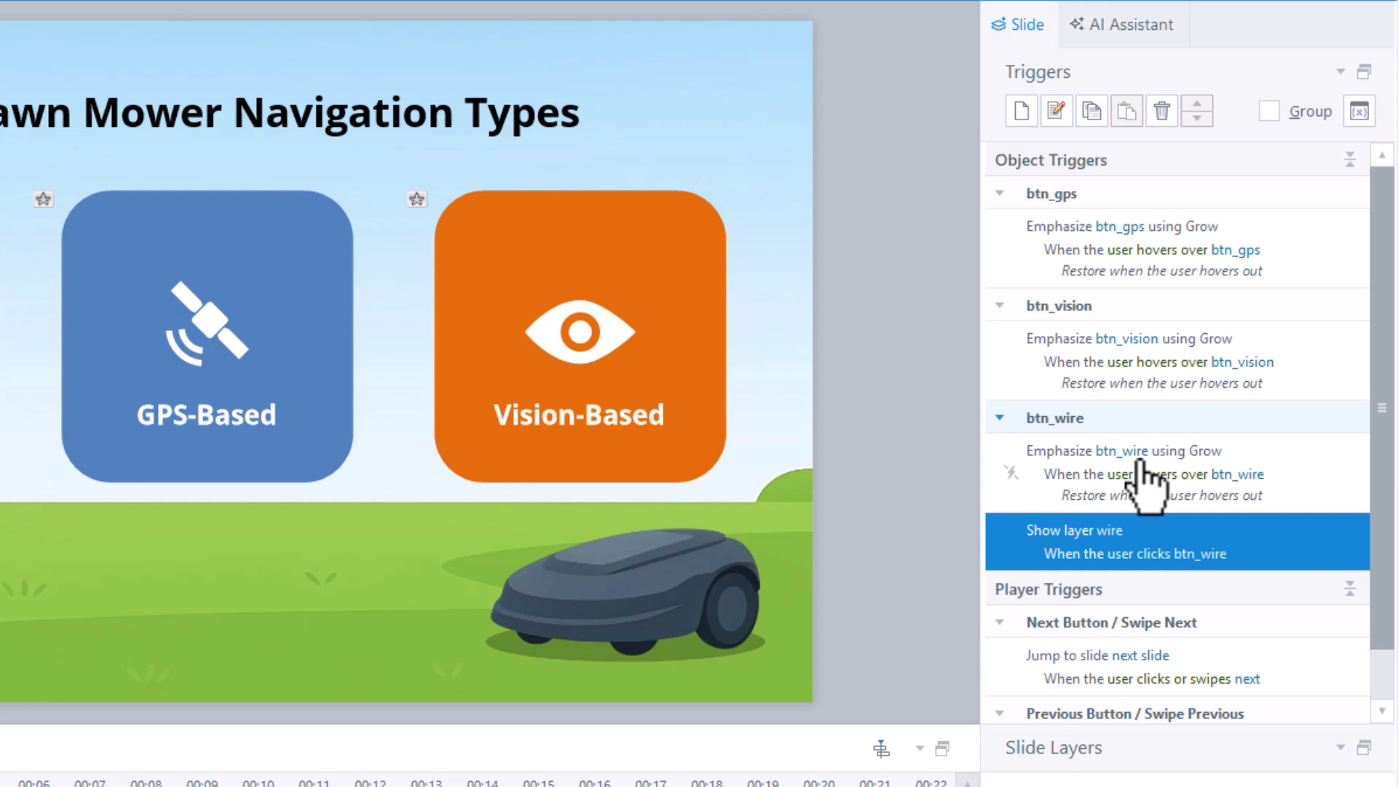
- Copy the Wire-Based card's show-layer trigger and paste it onto both the GPS-Based and Vision-Based cards
left_click(1092, 110)
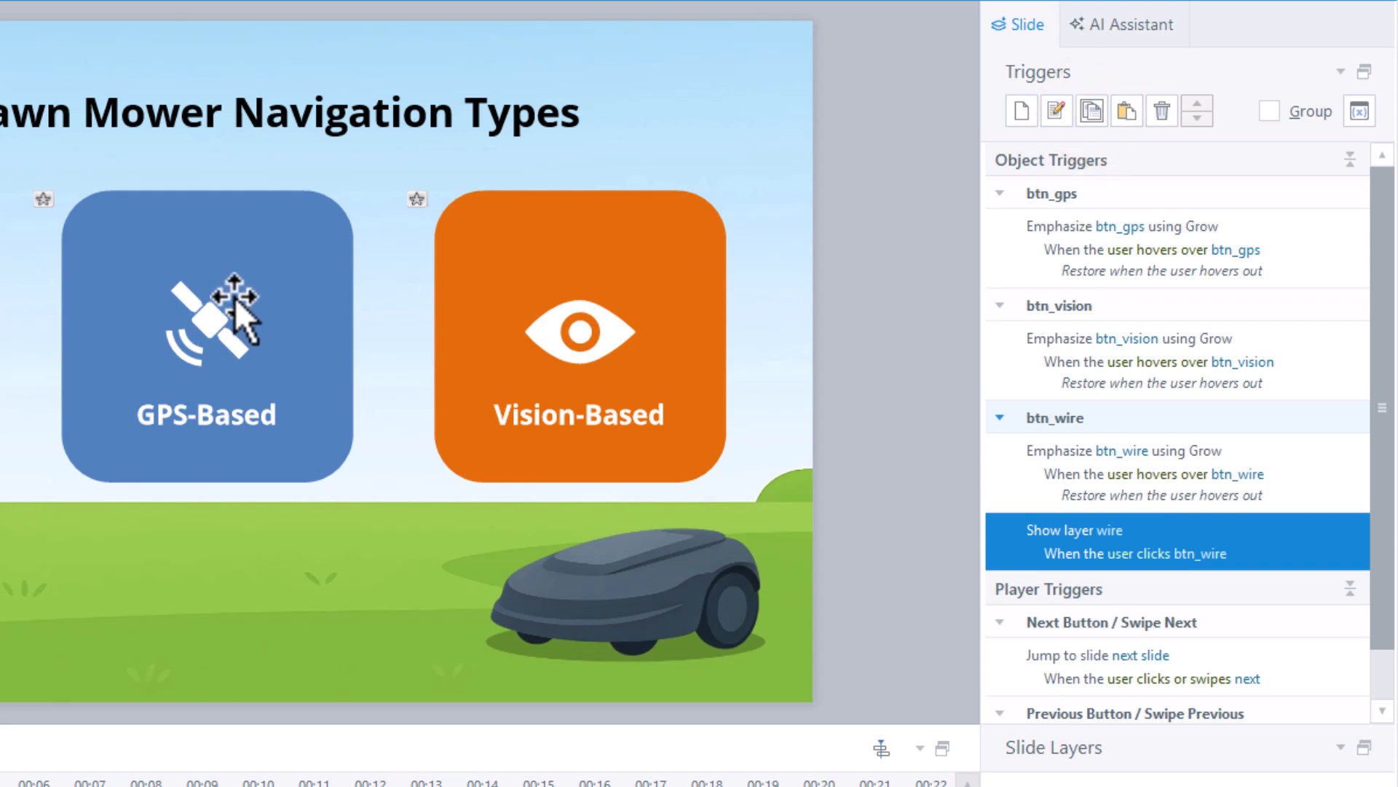
left_click(241, 271)
left_click(483, 293, "shift")
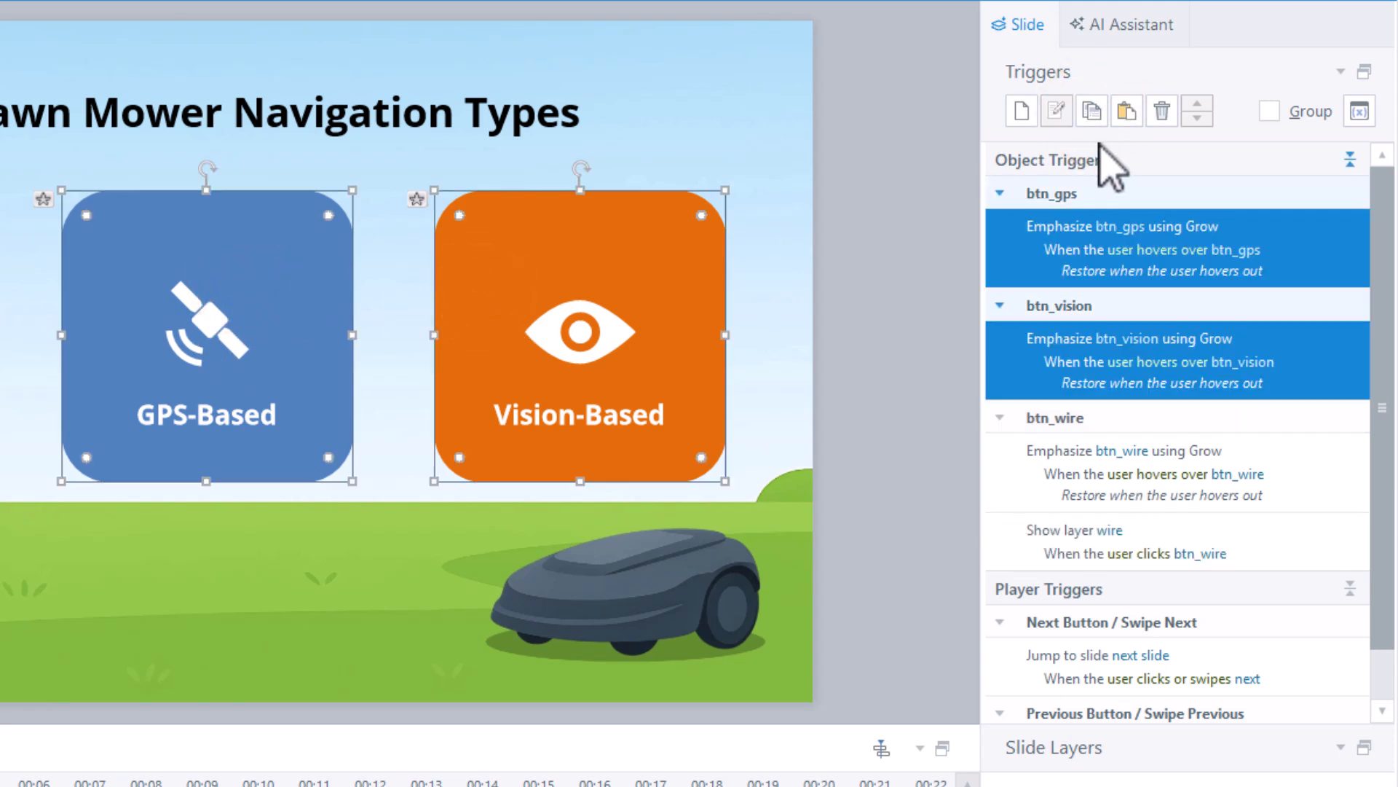
left_click(1126, 111)
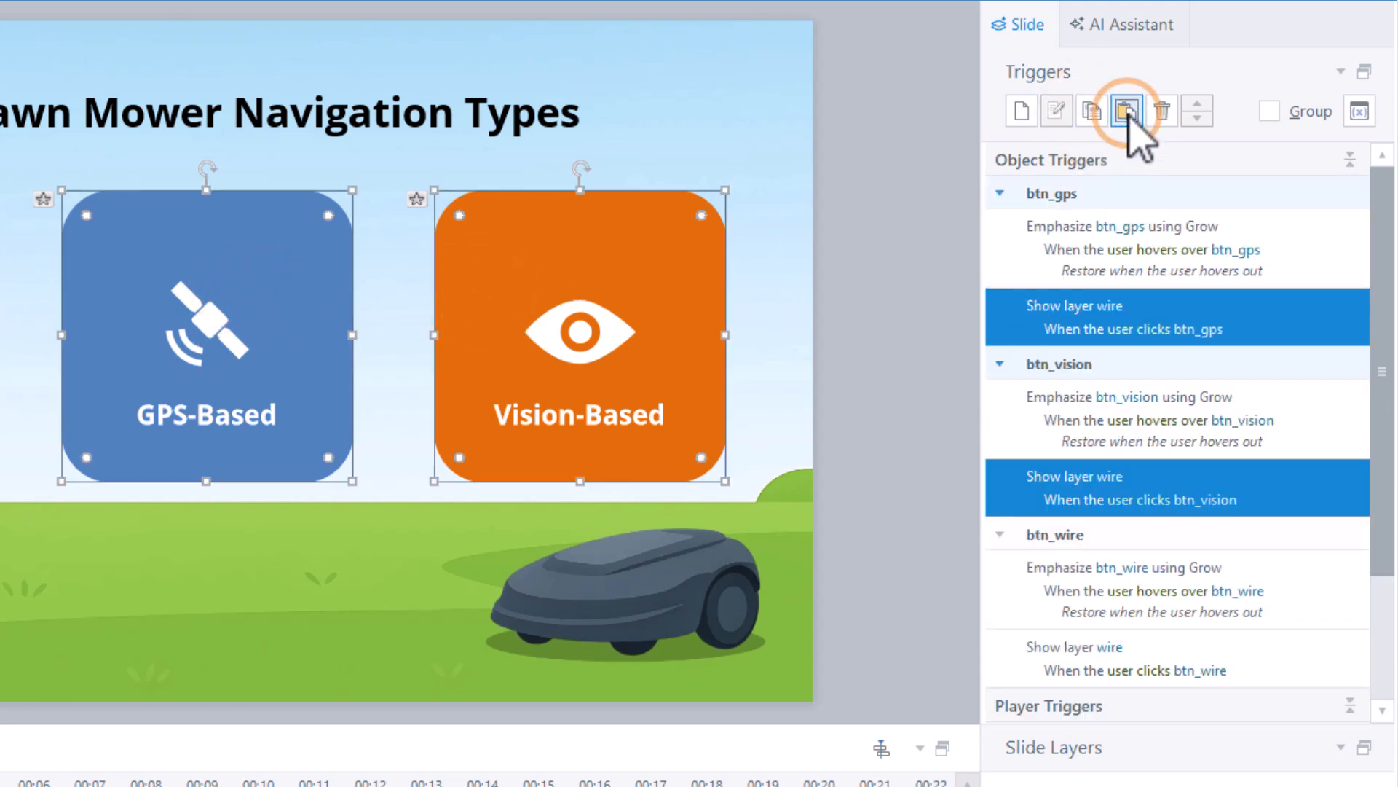
- Change the pasted triggers so btn_gps shows the gps layer and btn_vision shows the vision layer
left_click(1111, 306)
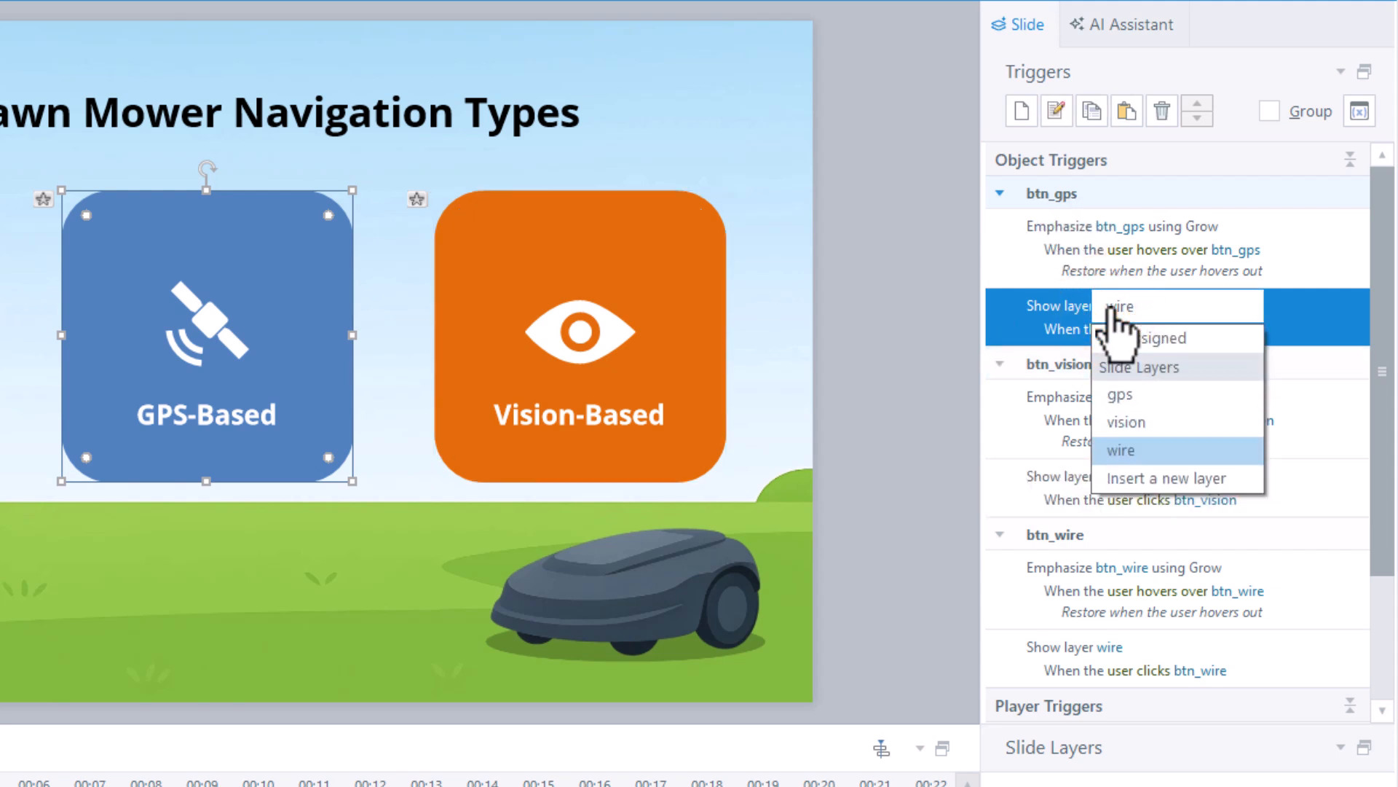
left_click(1122, 397)
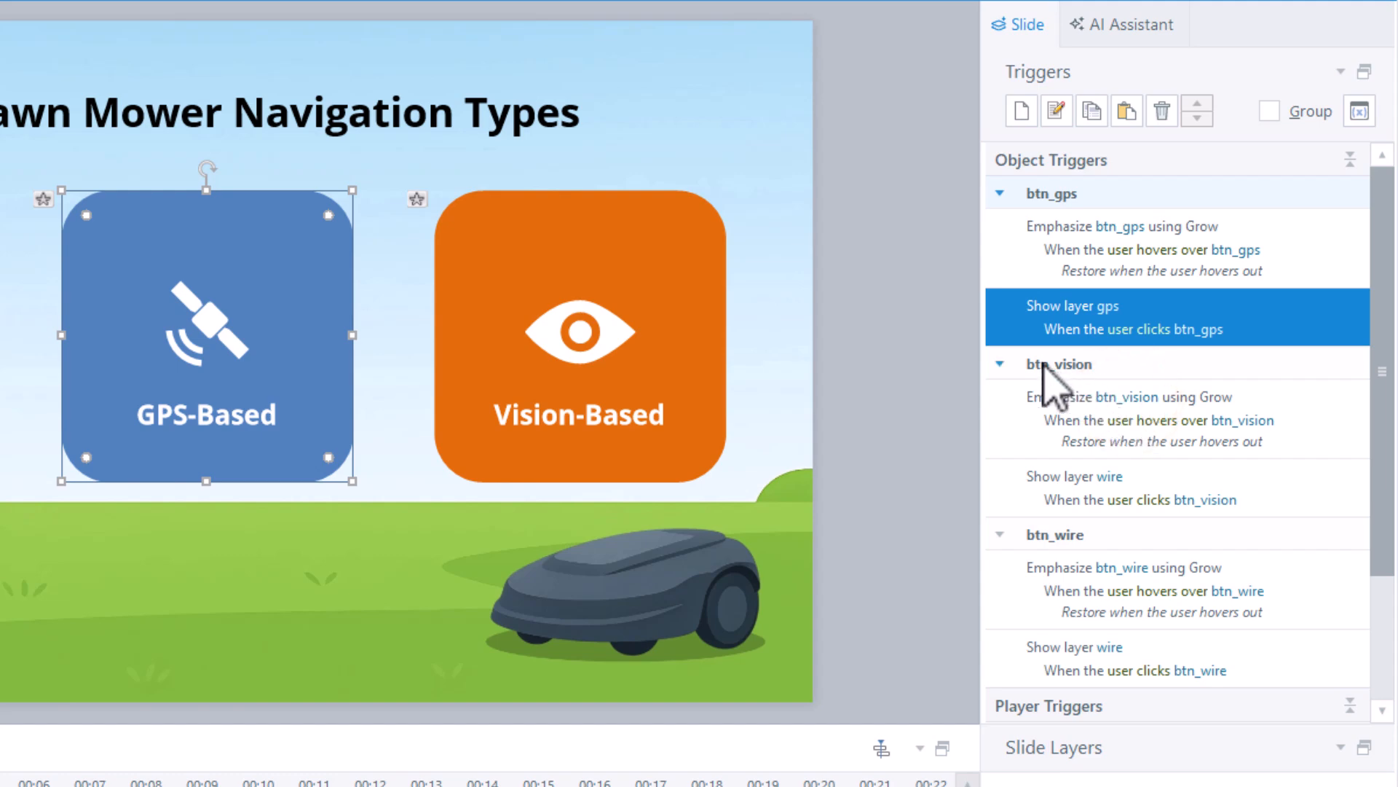
left_click(1112, 476)
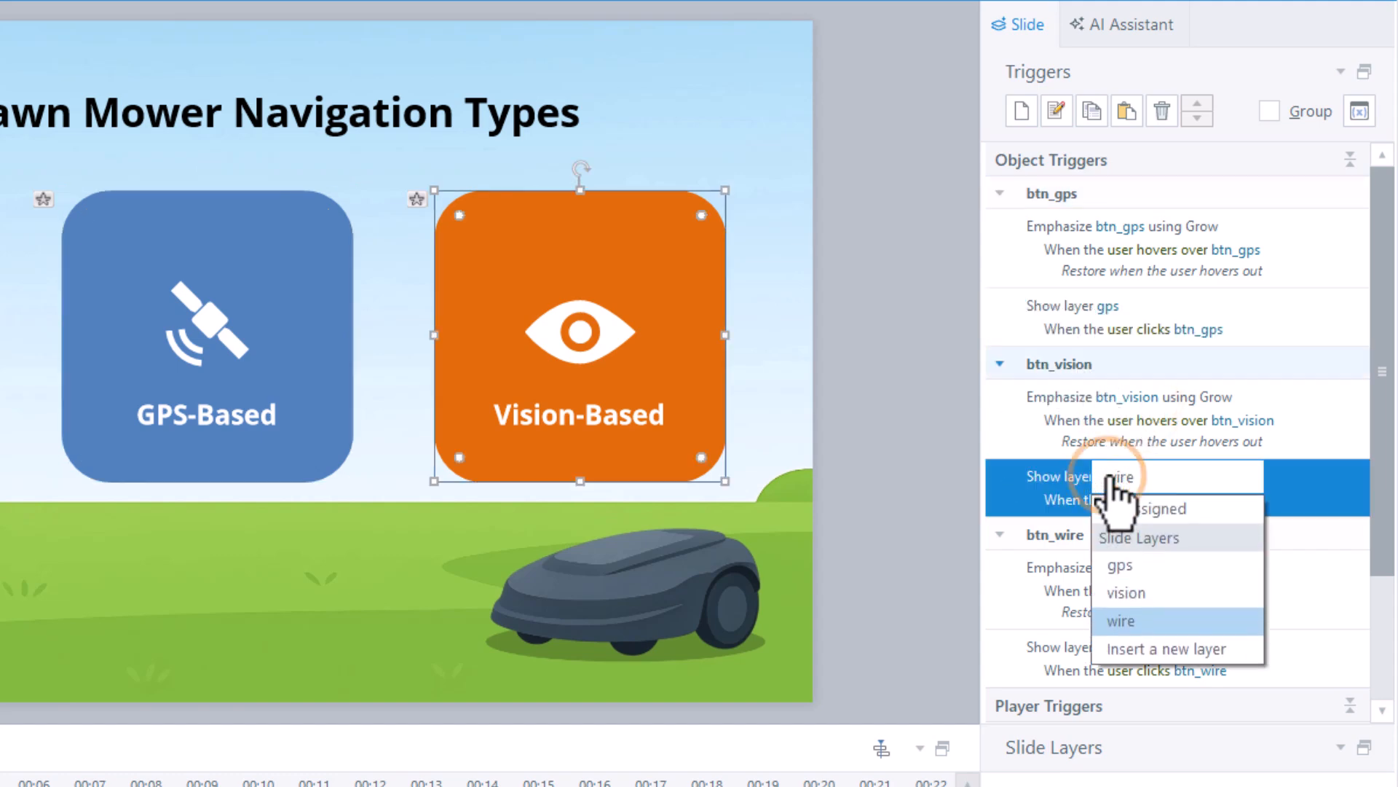
left_click(1126, 592)
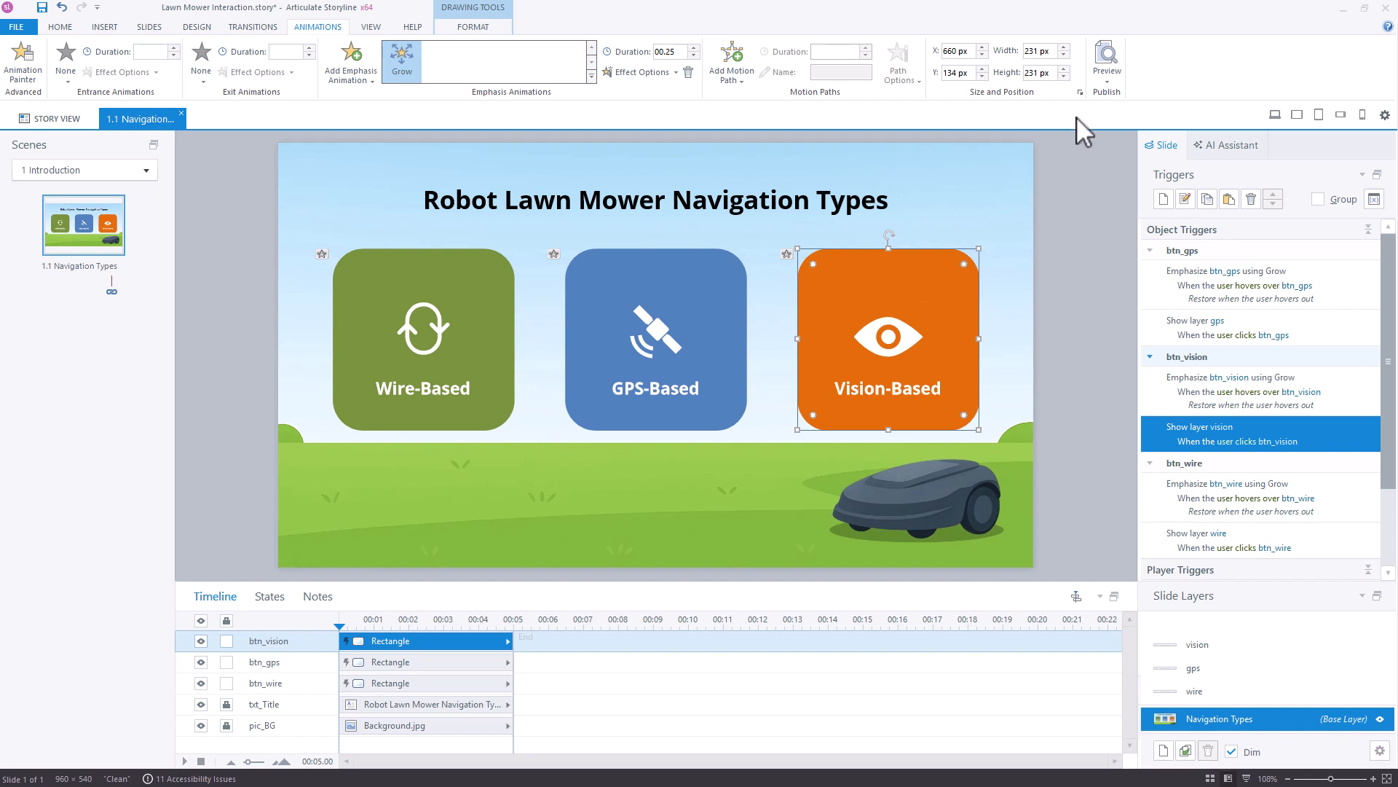
- Preview the slide and test the Wire-Based, GPS-Based and Vision-Based cards to check their description layers
left_click(1111, 82)
left_click(1121, 102)
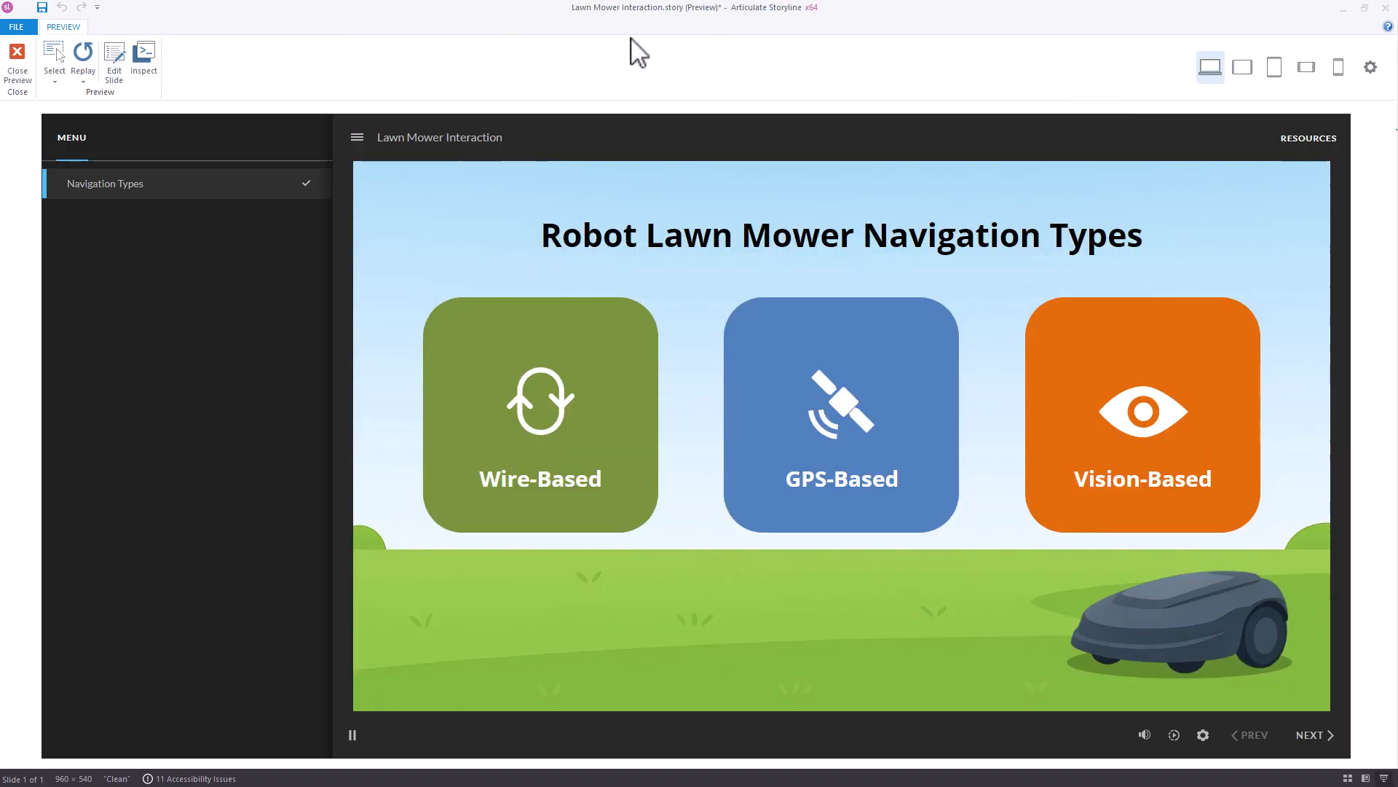
left_click(531, 336)
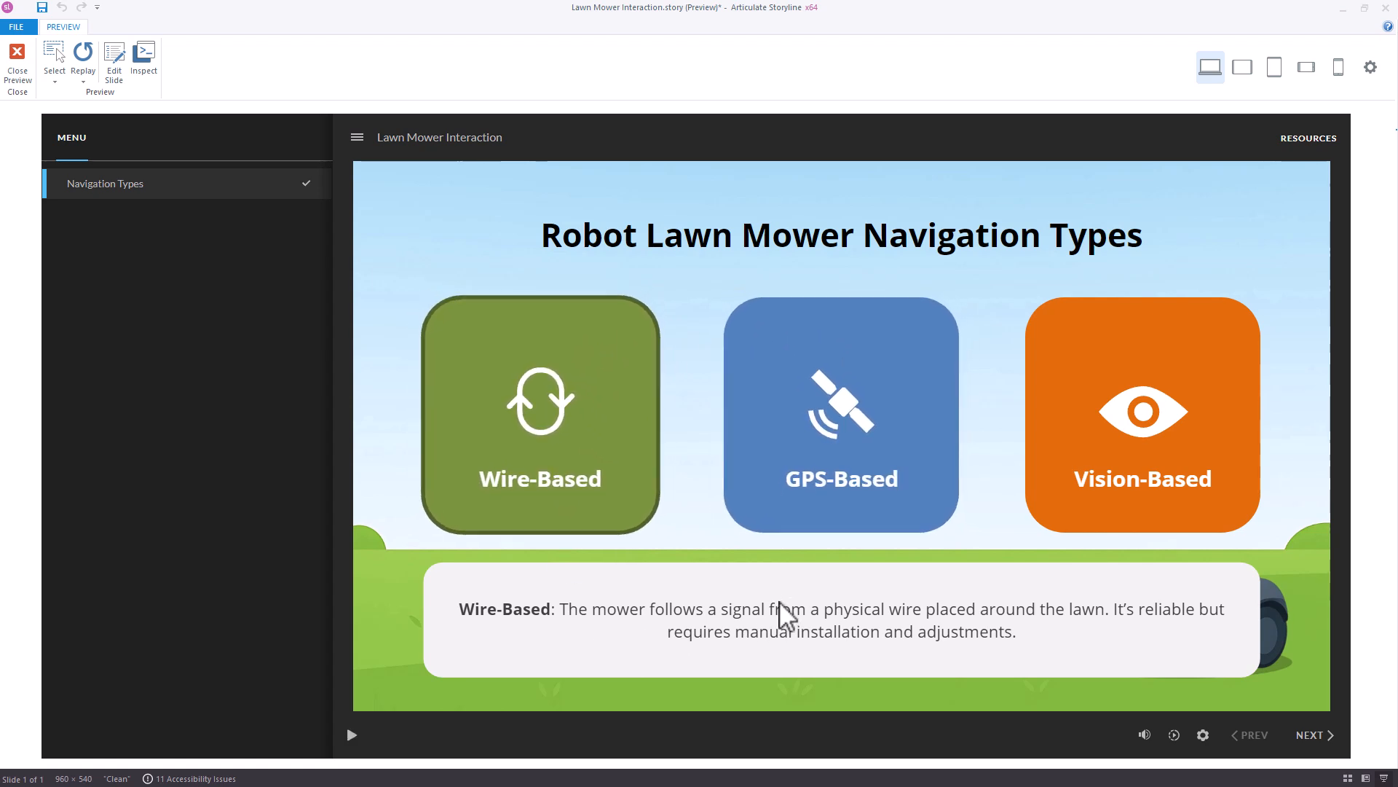
left_click(804, 340)
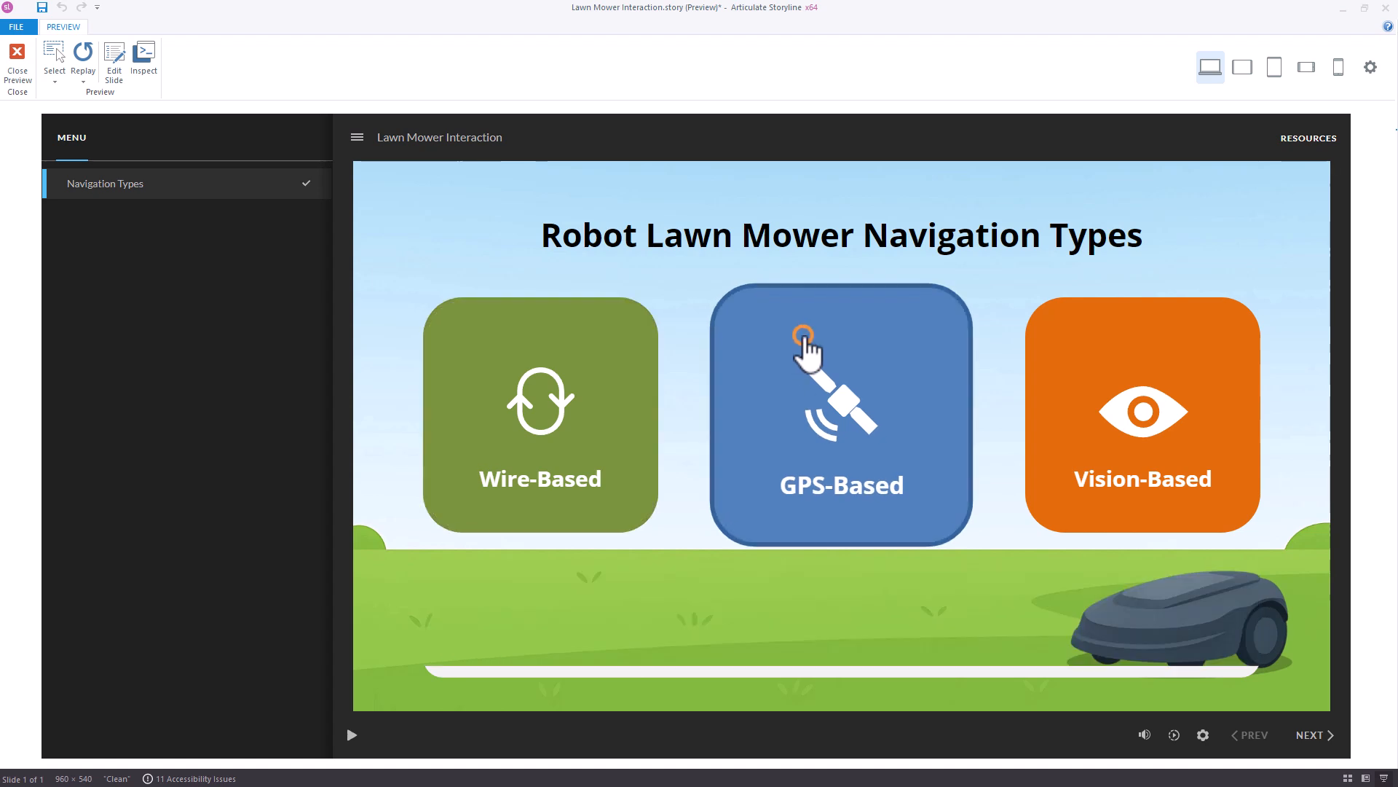
left_click(1078, 370)
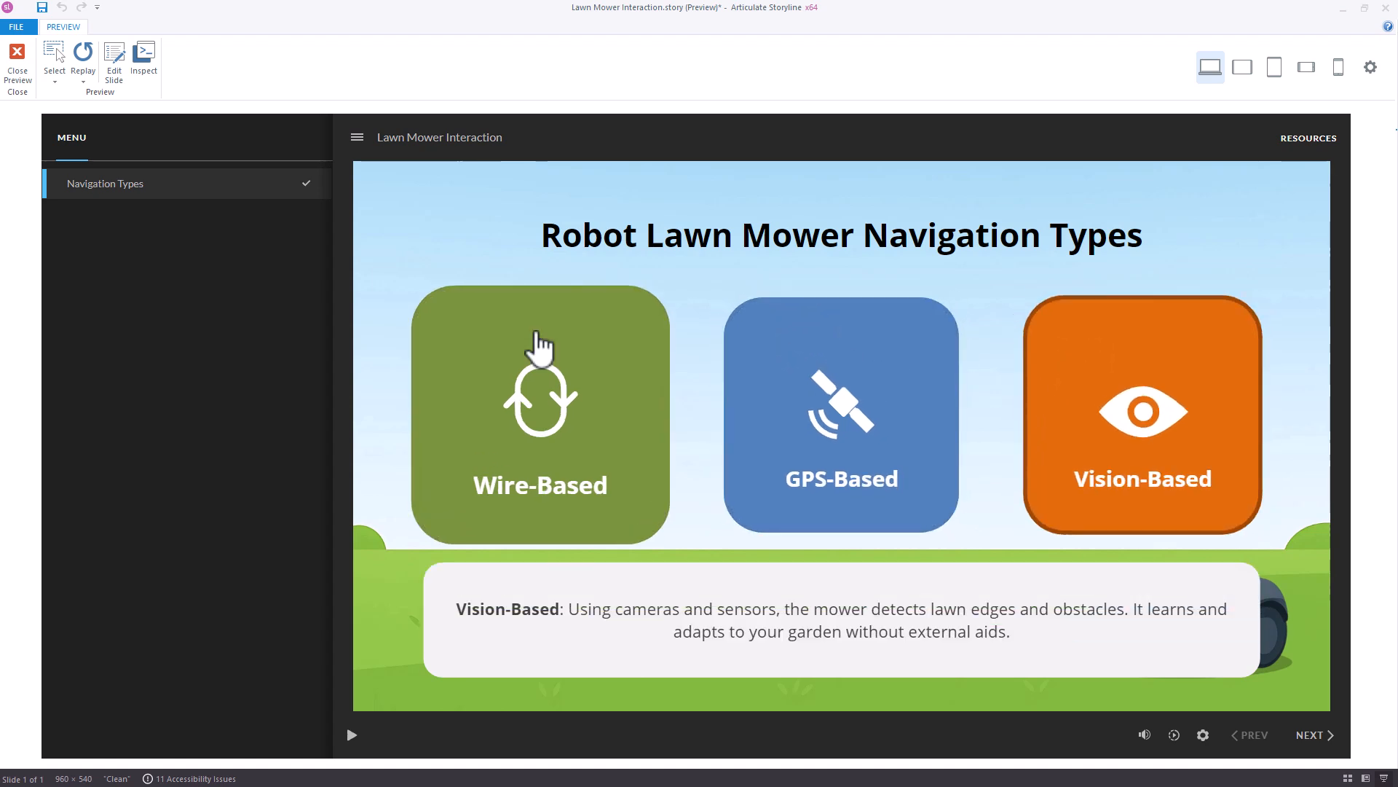
left_click(539, 348)
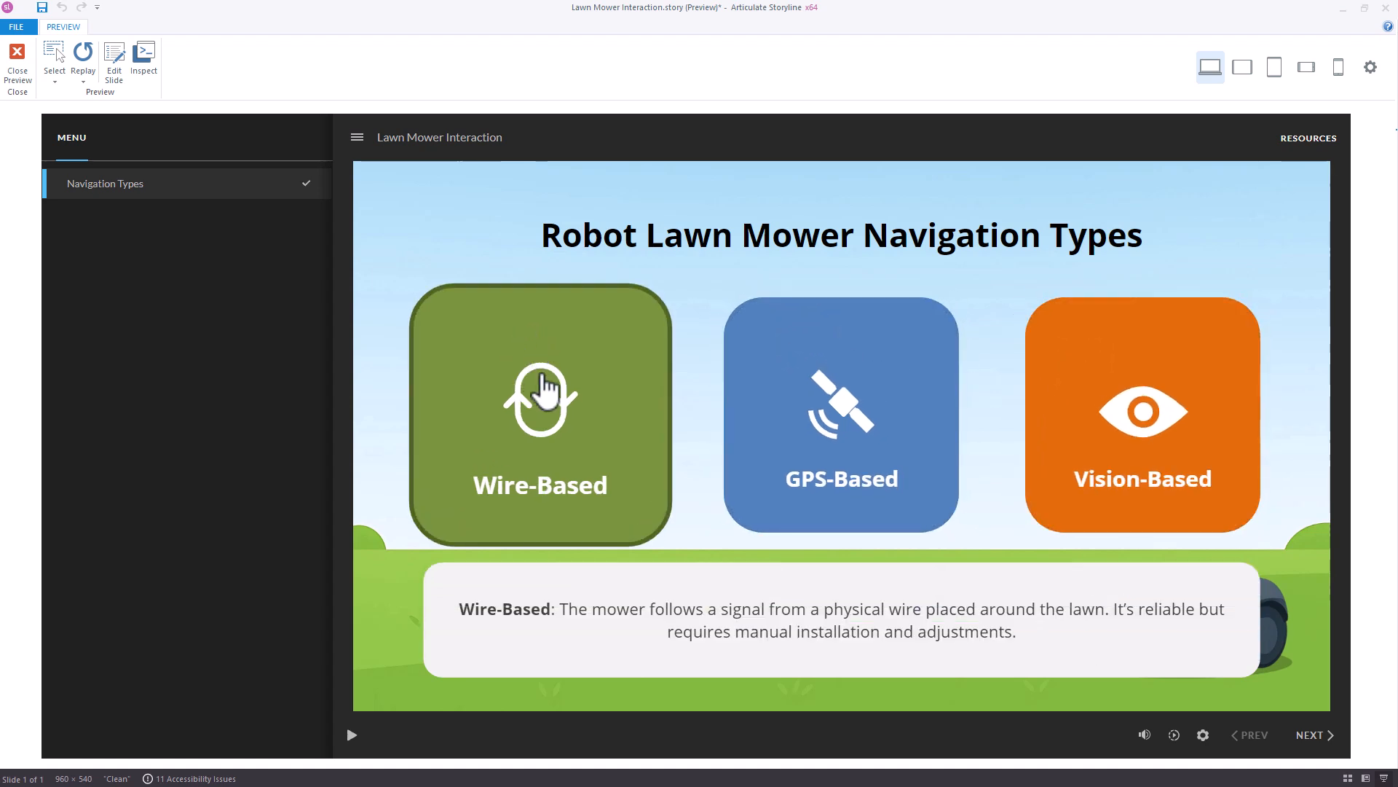